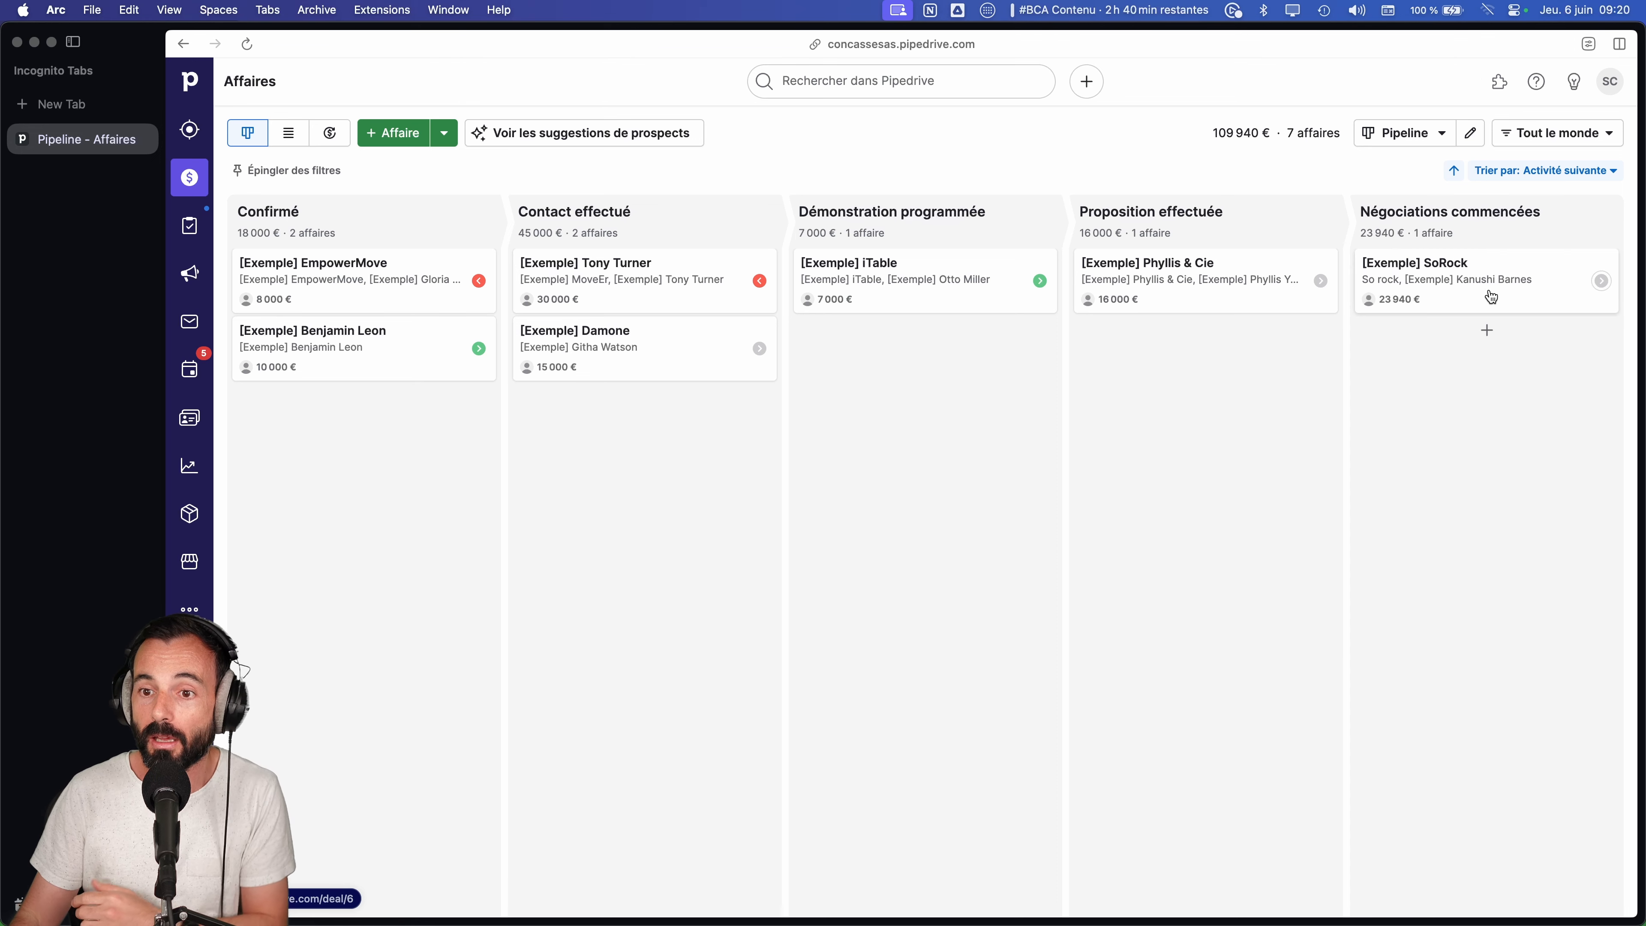
- Open the [Exemple] SoRock deal, remove its Abonnement and Prestation products, and save the empty product list
click(1445, 286)
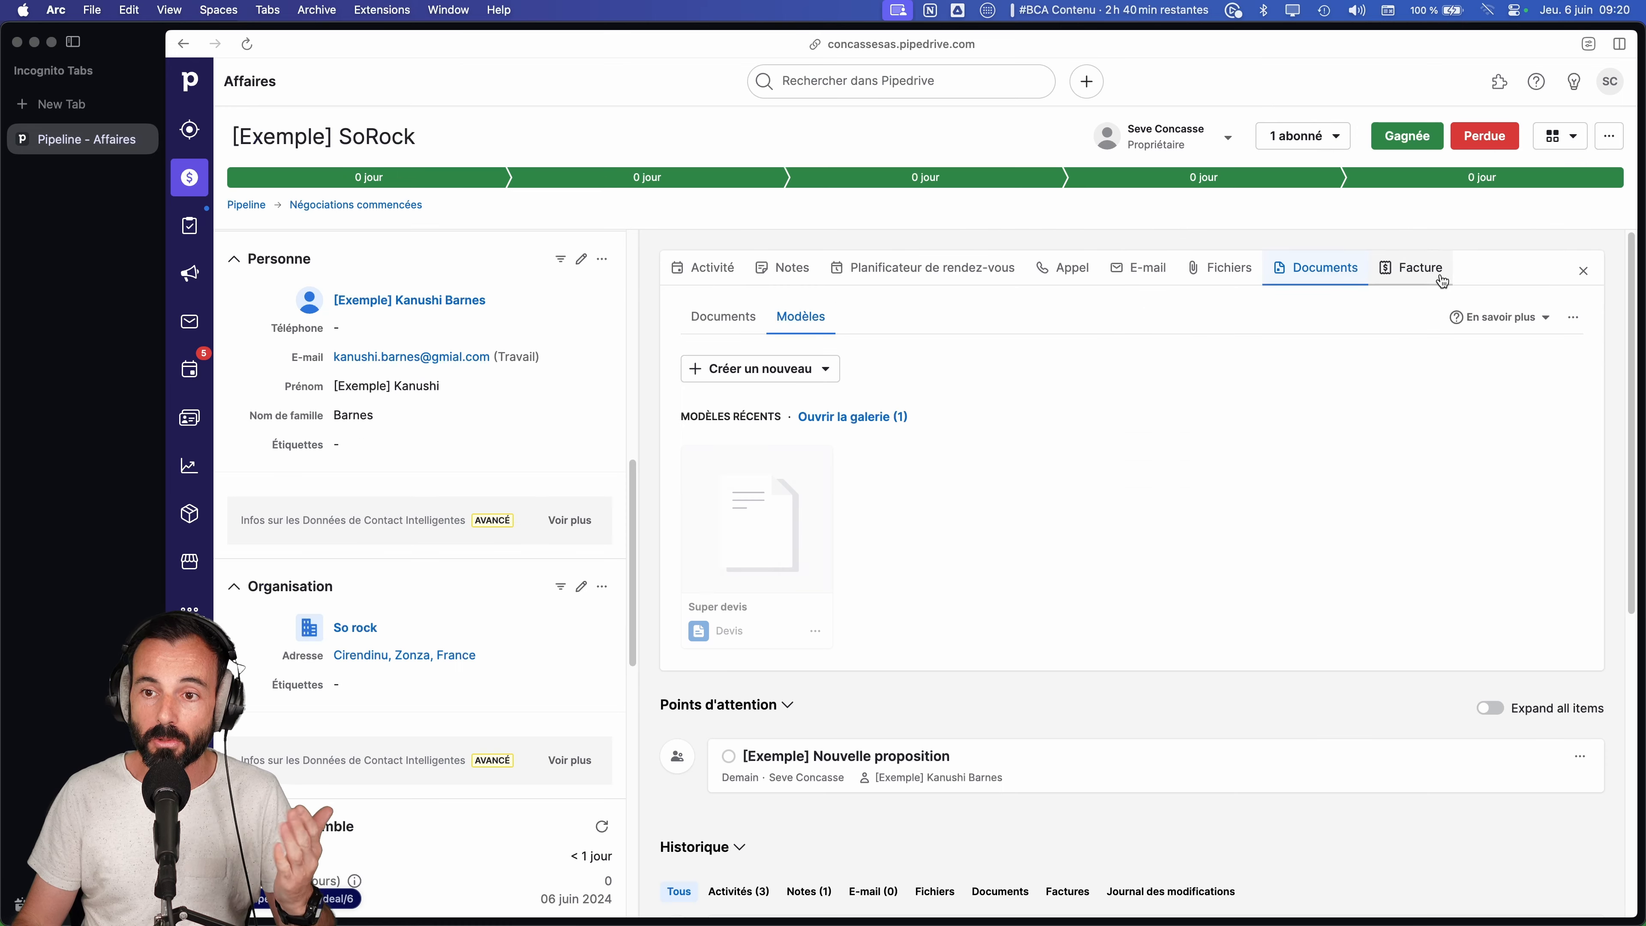
scroll(371, 401, up, 10)
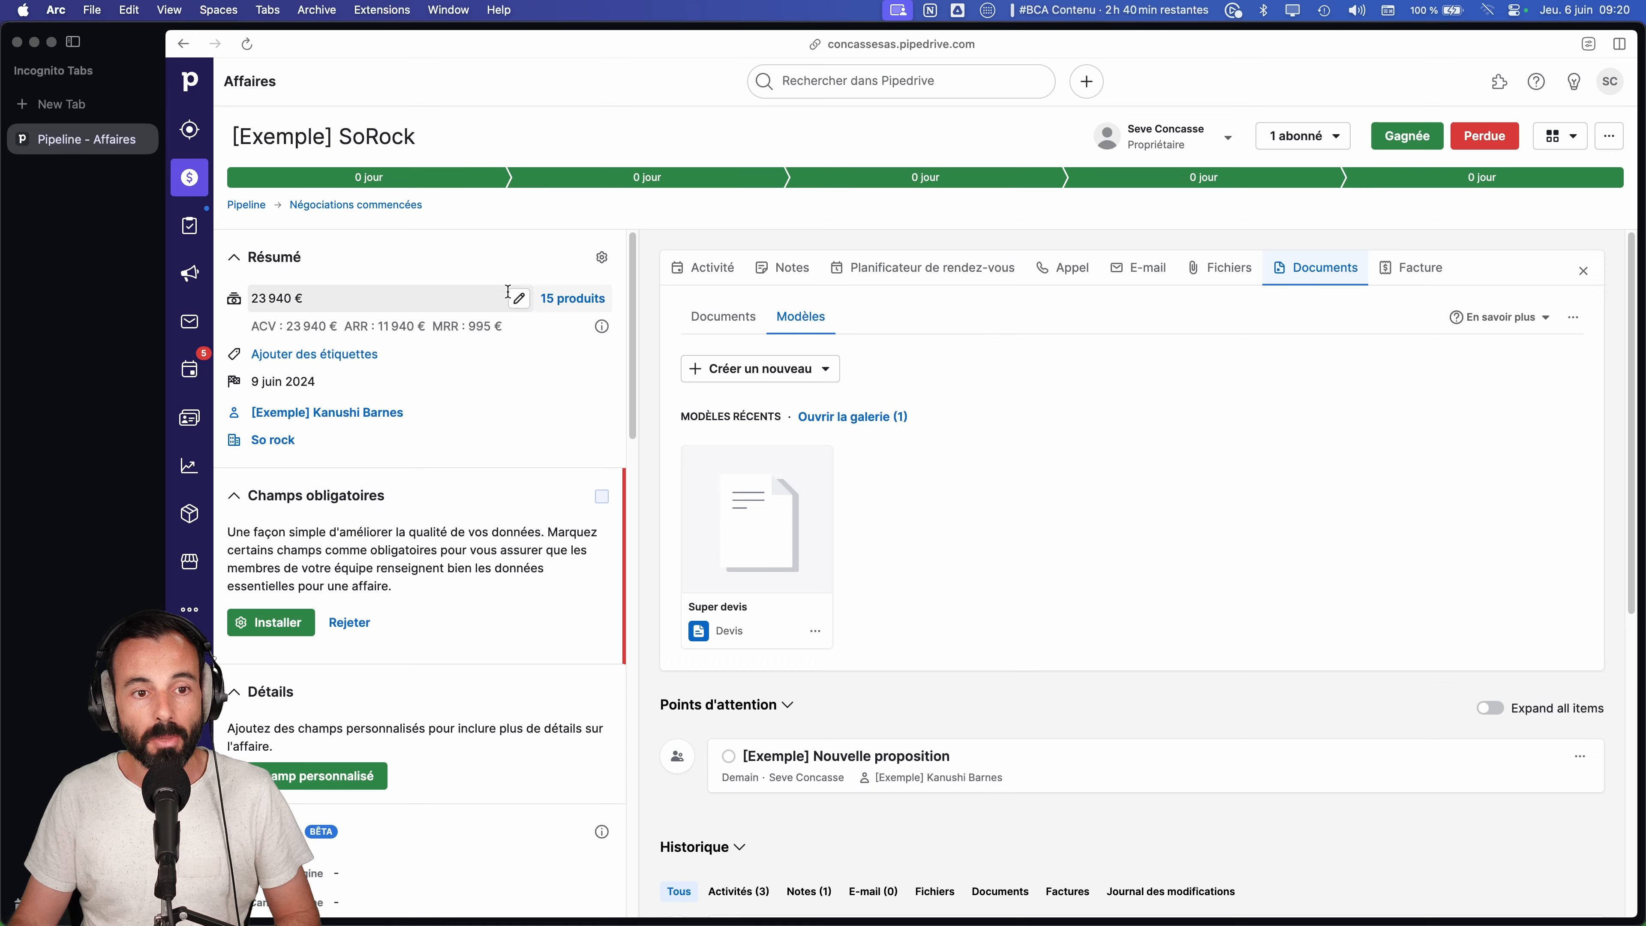
click(518, 304)
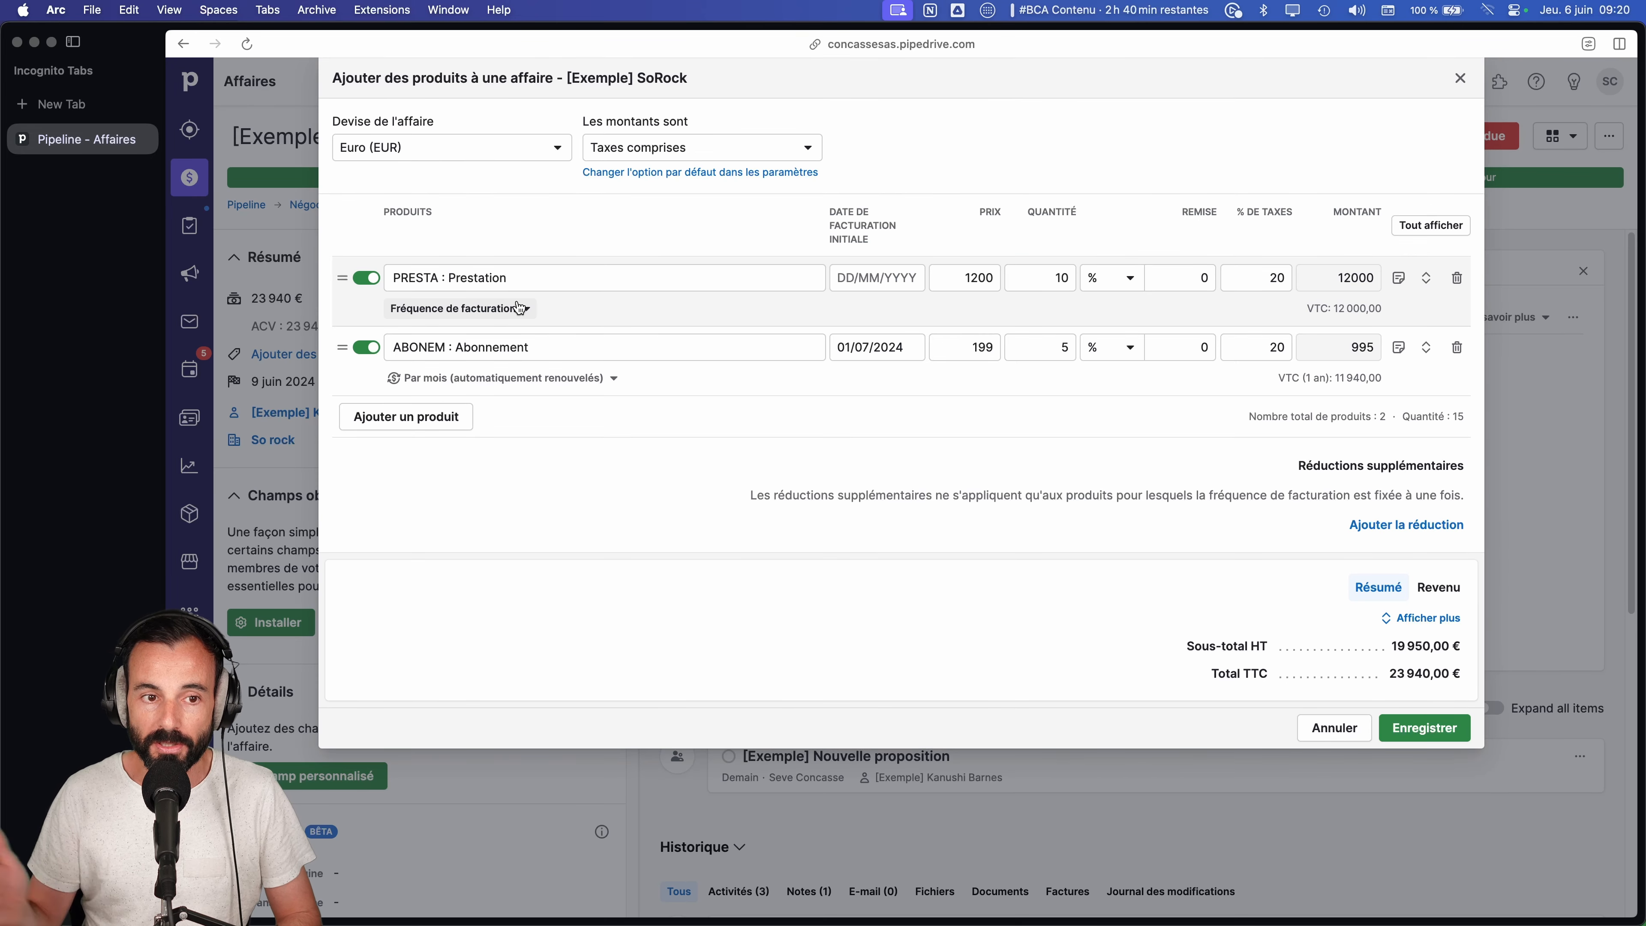
click(1457, 347)
click(1435, 347)
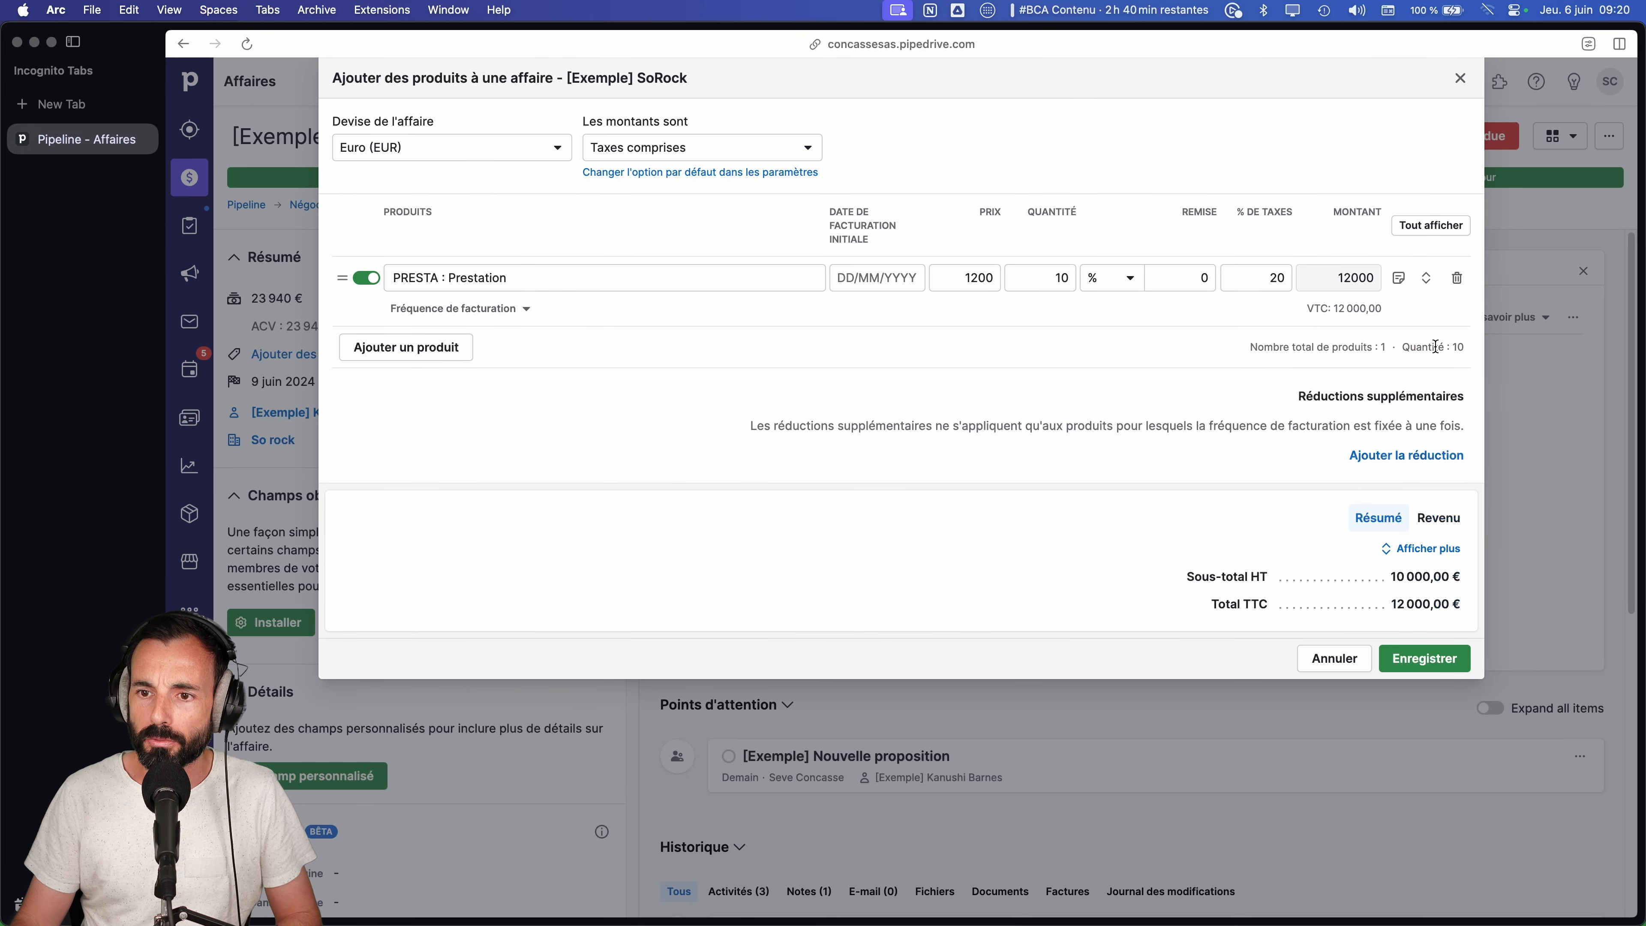
click(1457, 278)
click(1407, 280)
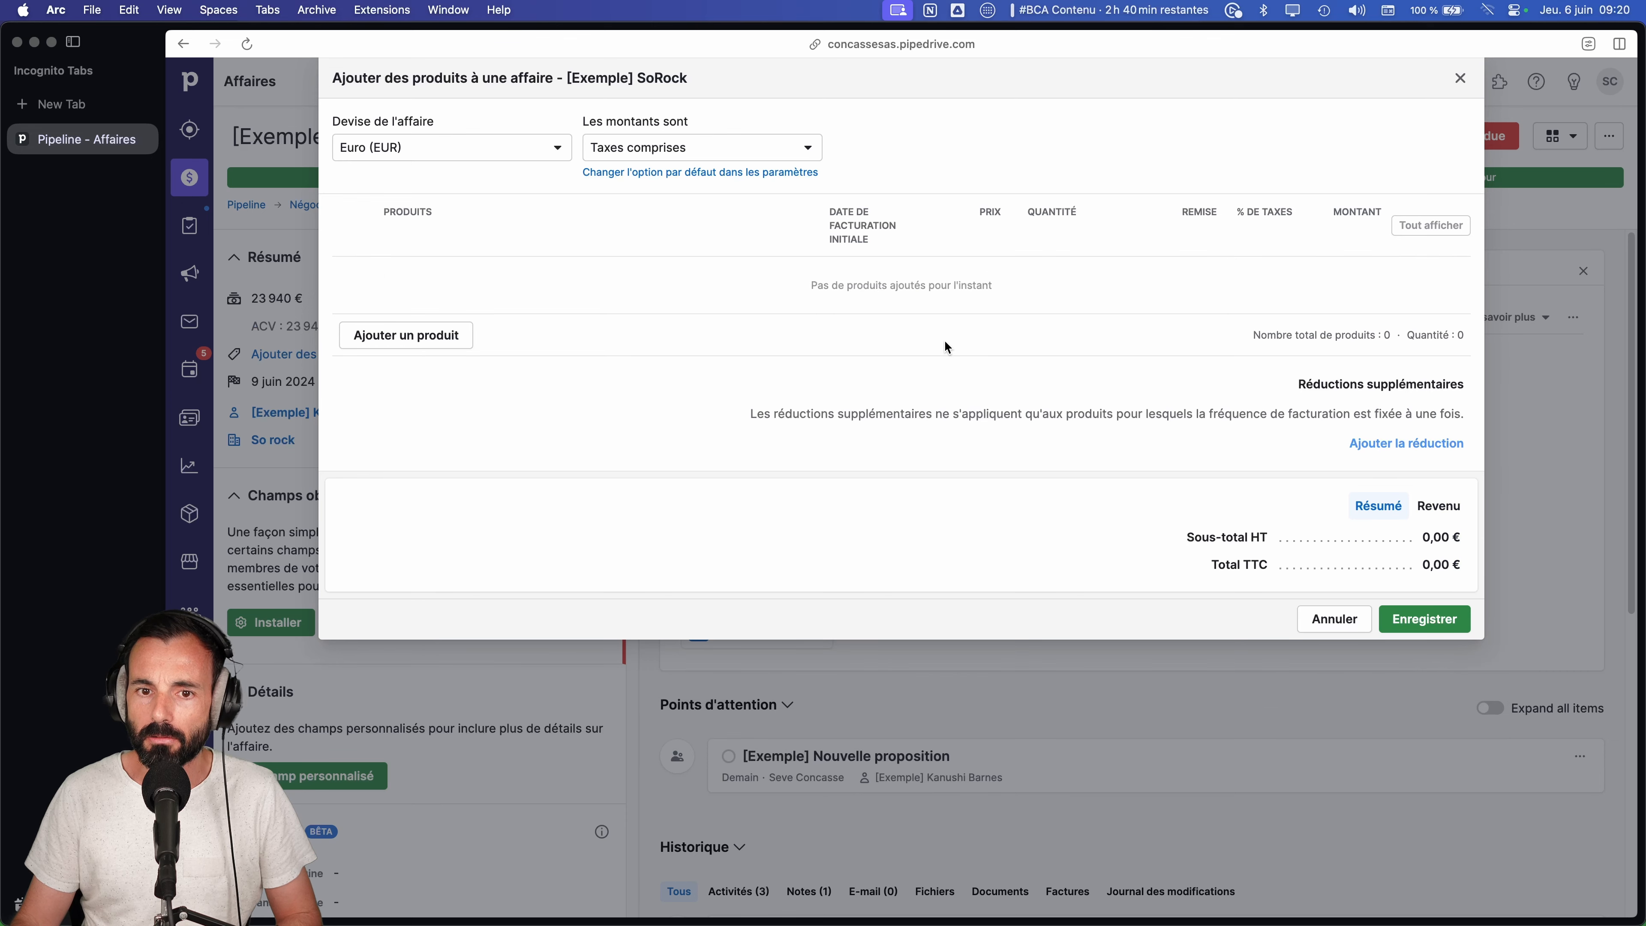
click(1436, 622)
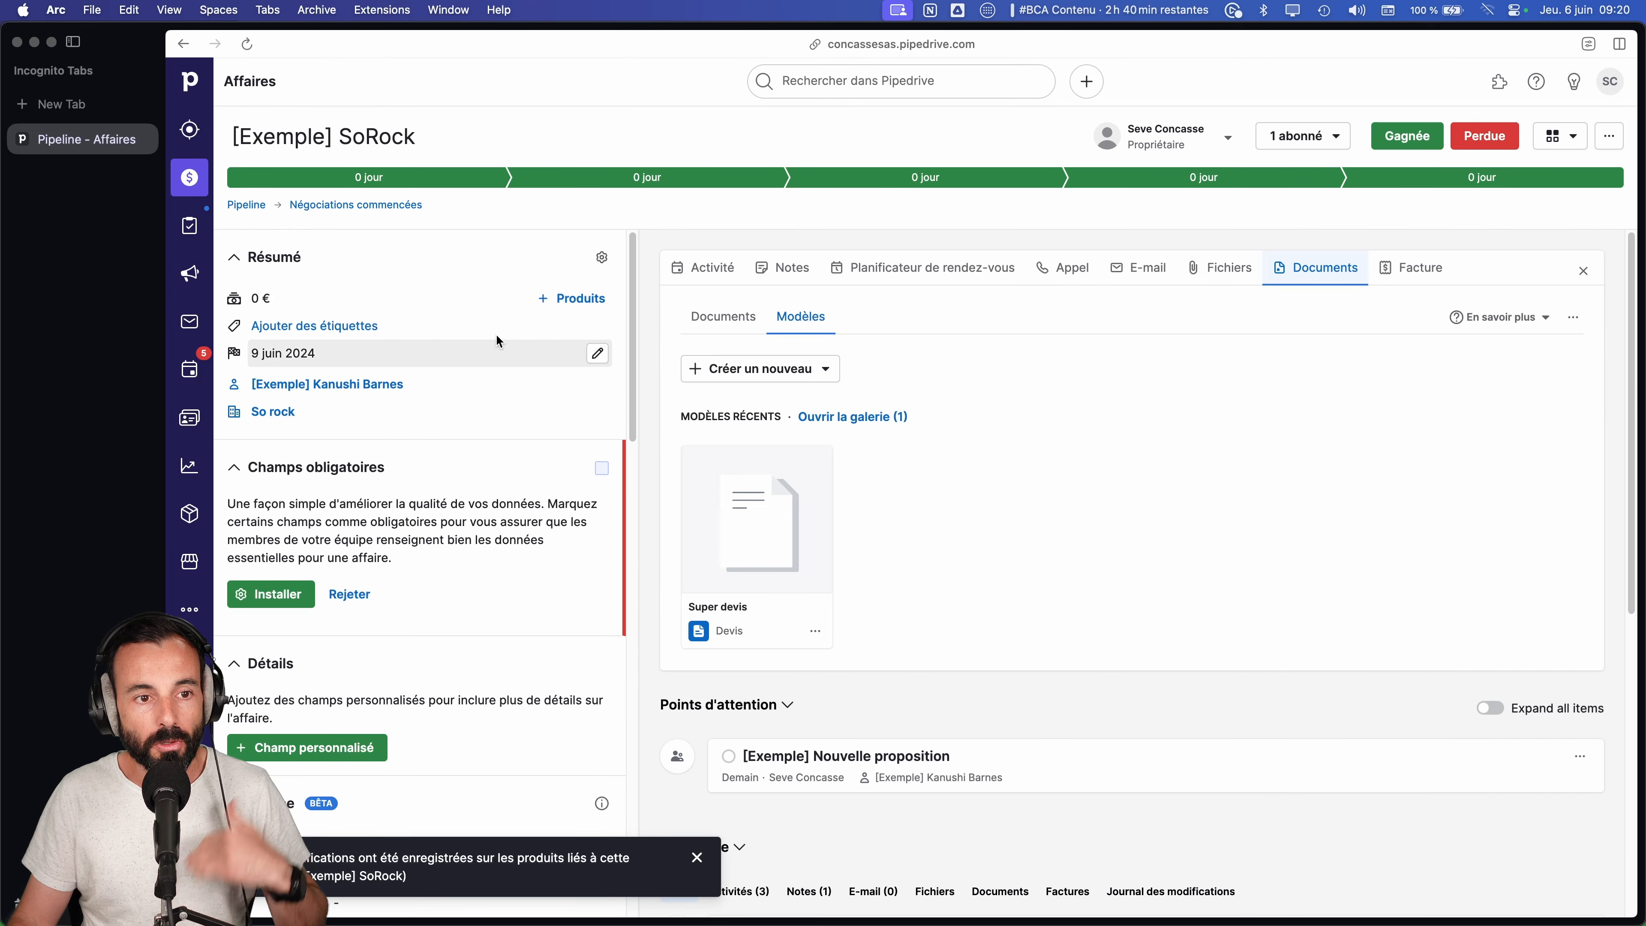
- Add the PRESTA : Prestation product to the deal with a quantity of 3
click(587, 299)
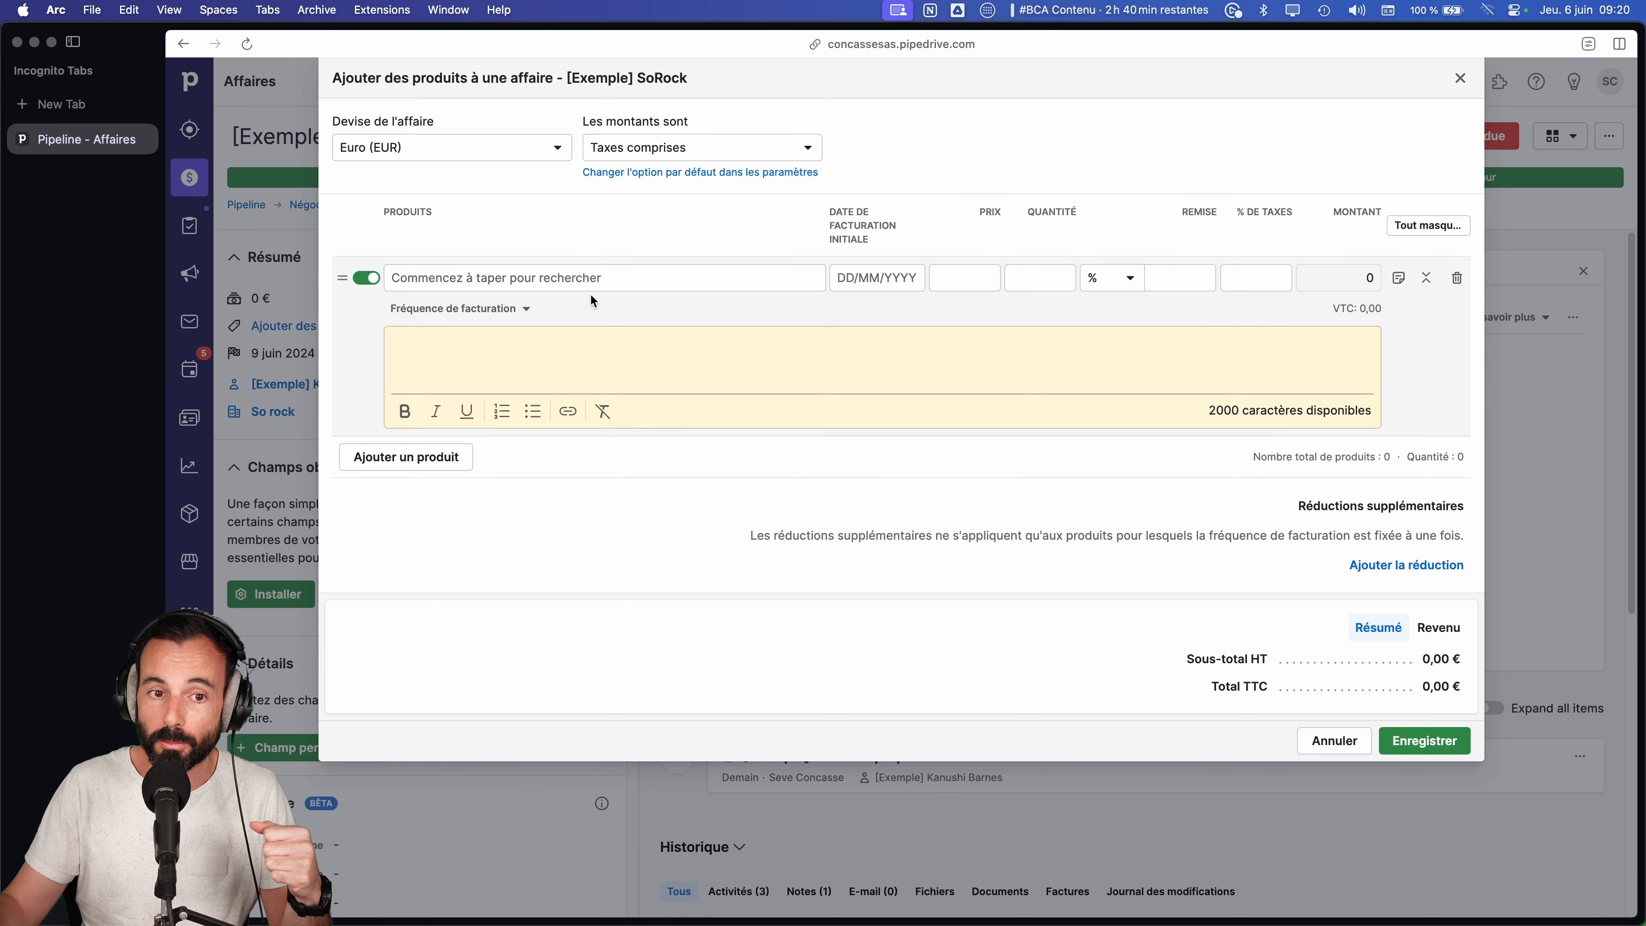
click(541, 278)
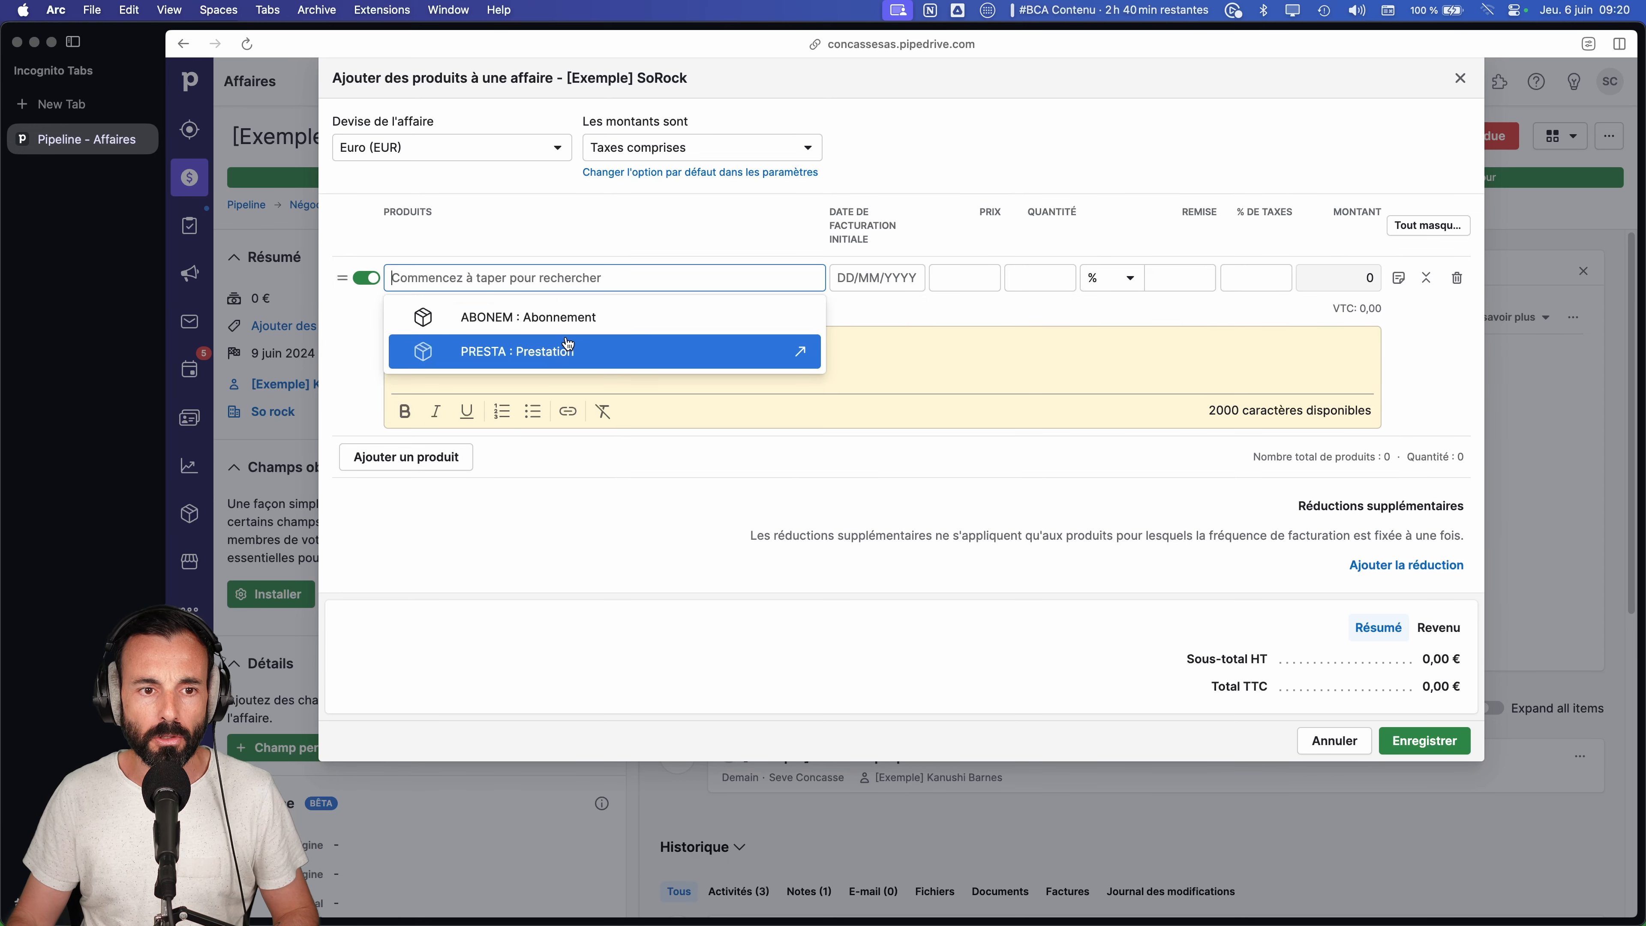
click(568, 349)
click(1067, 278)
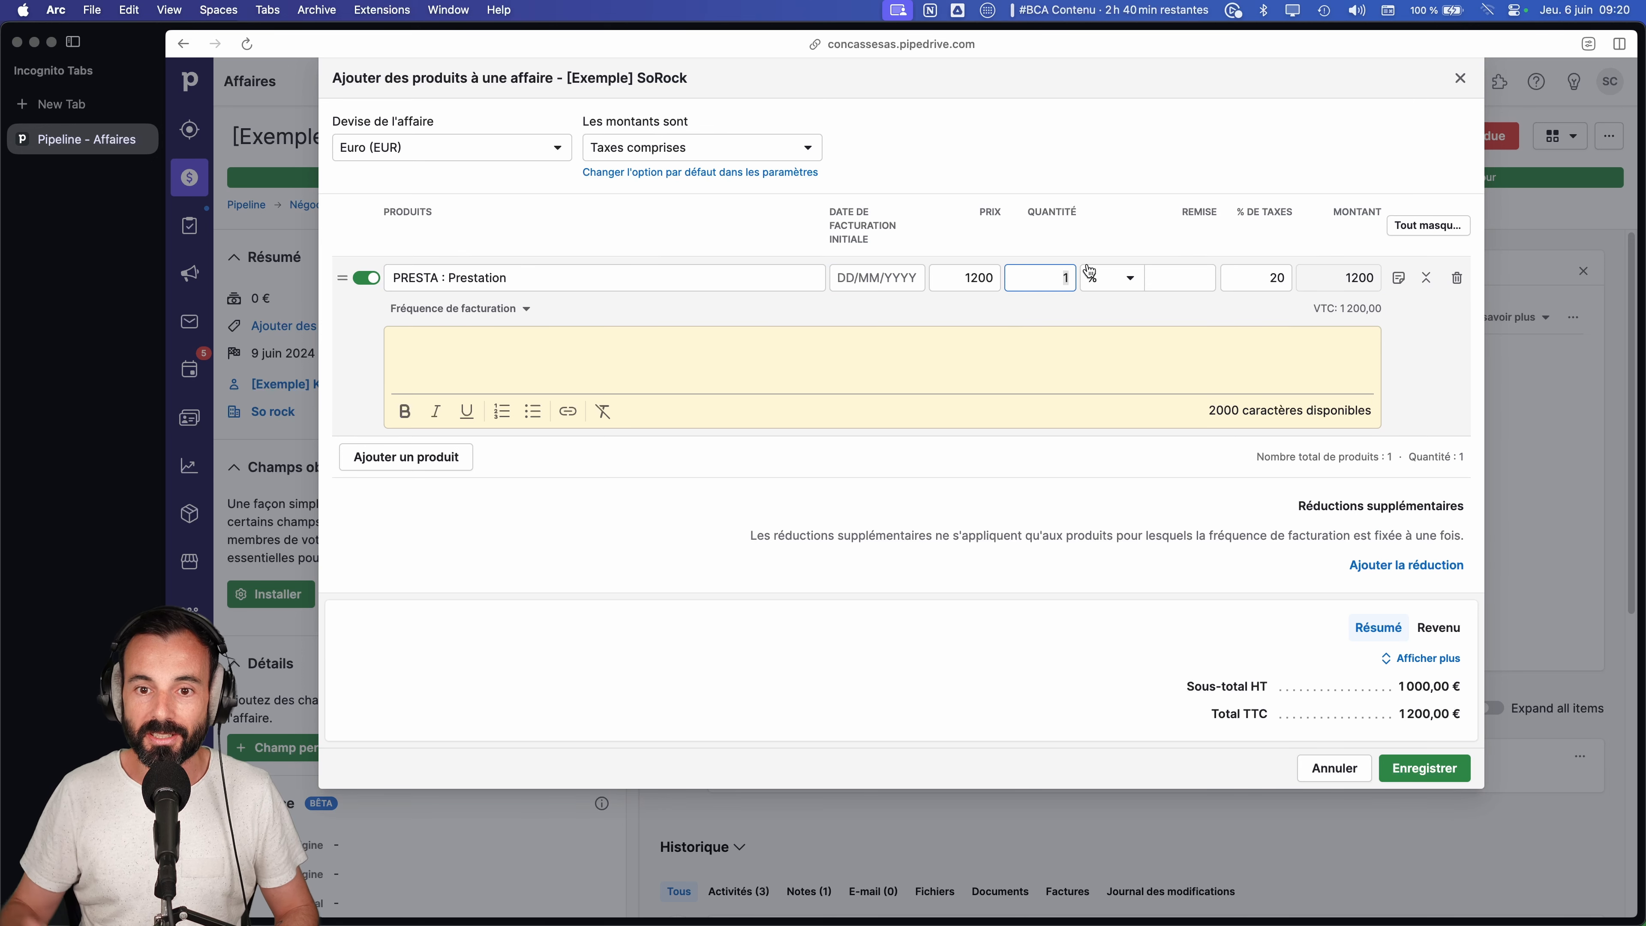
key(BackSpace)
text(3)
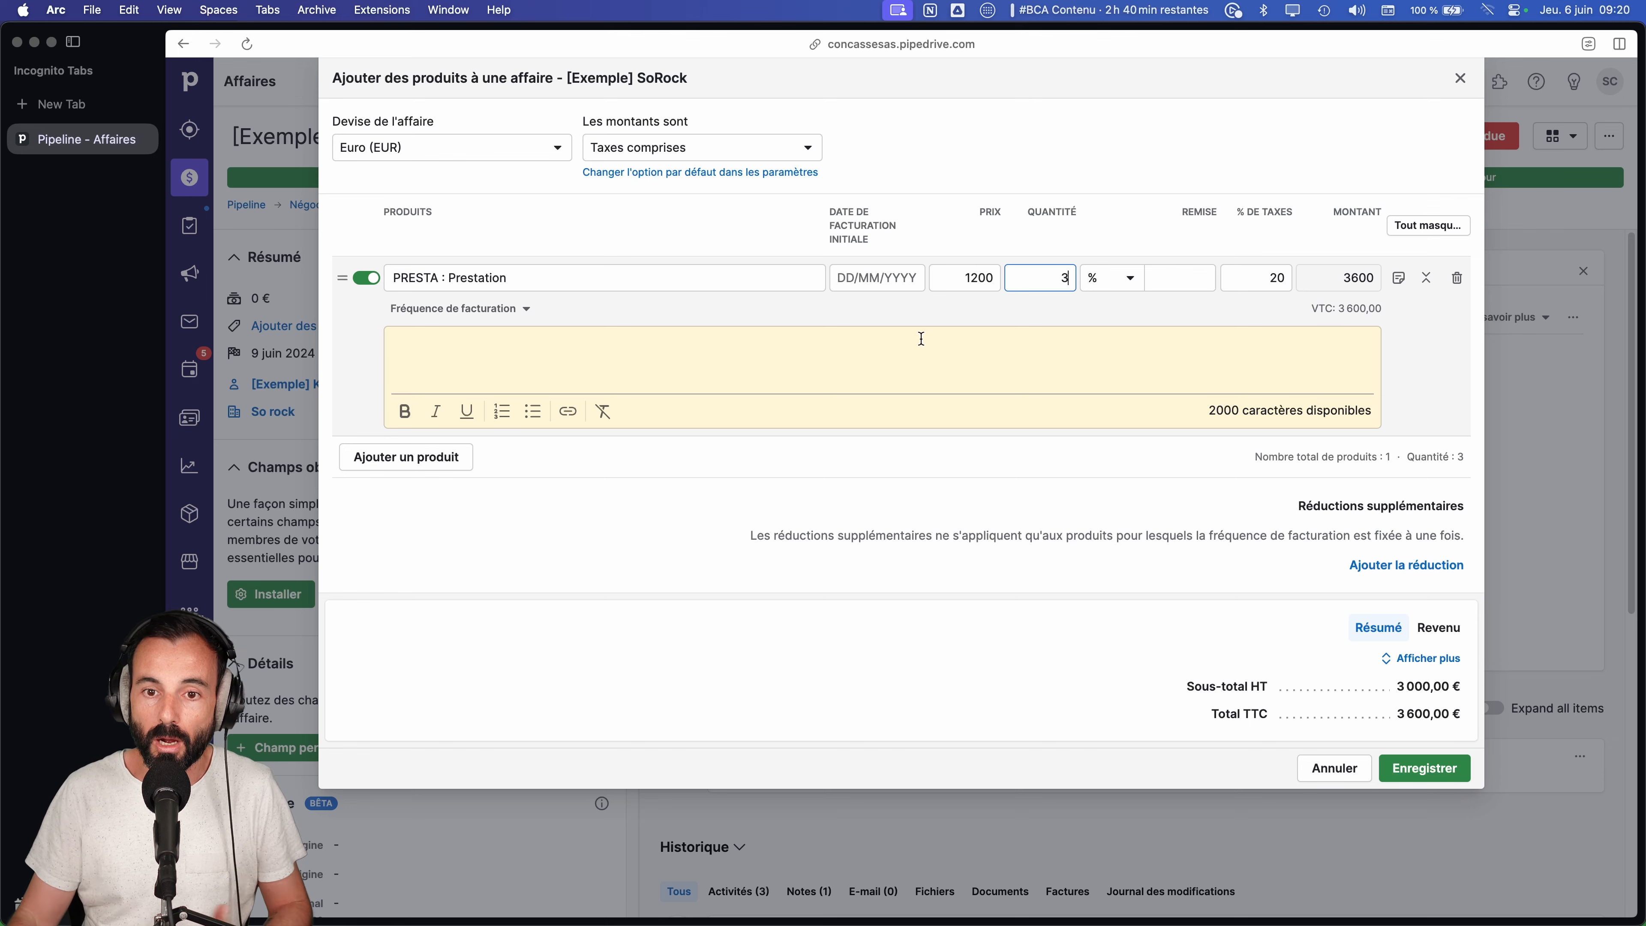
- Add the ABONEM : Abonnement product with a quantity of 5 and an initial billing date of 01/07/2024
click(443, 458)
click(459, 455)
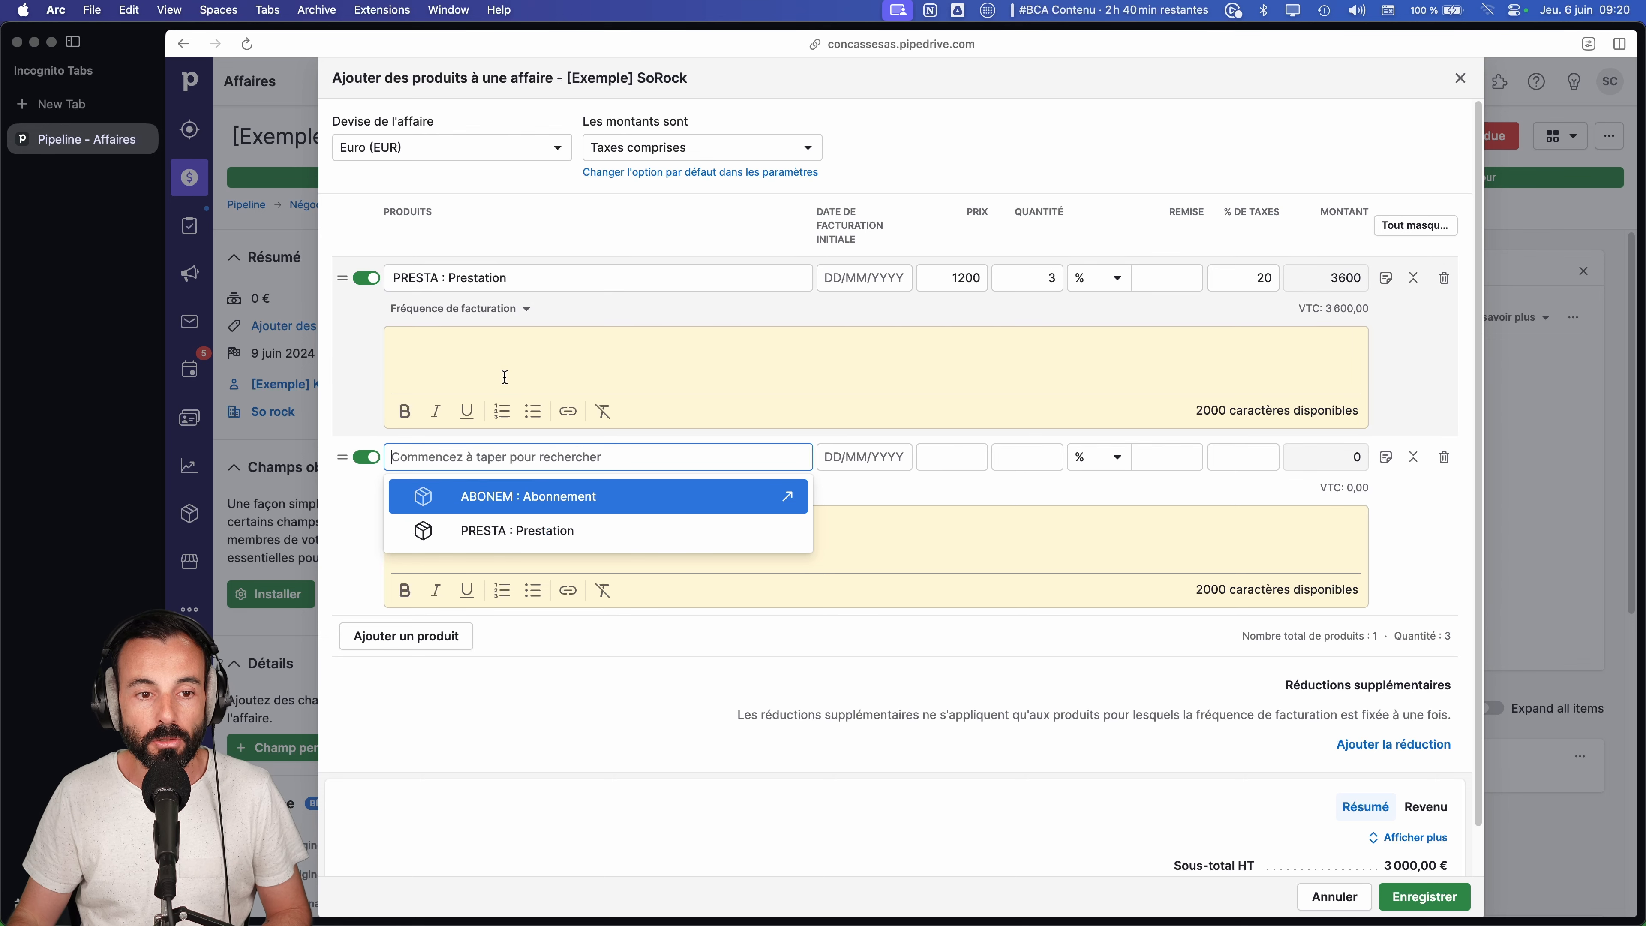
click(522, 502)
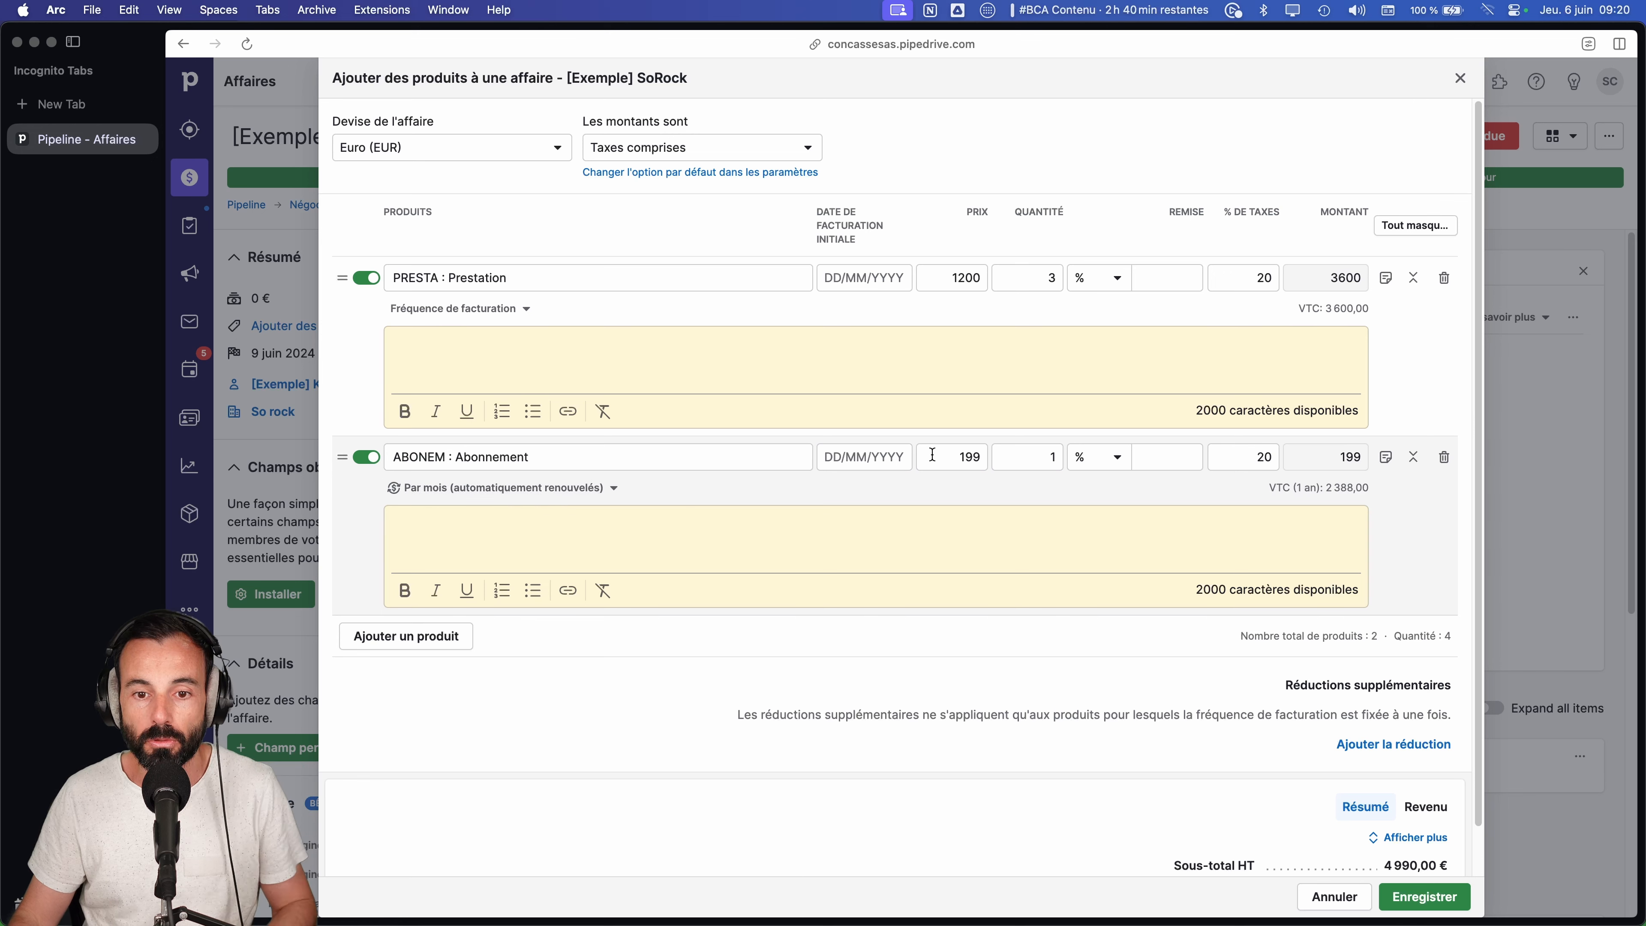
double_click(1033, 457)
text(5)
click(867, 456)
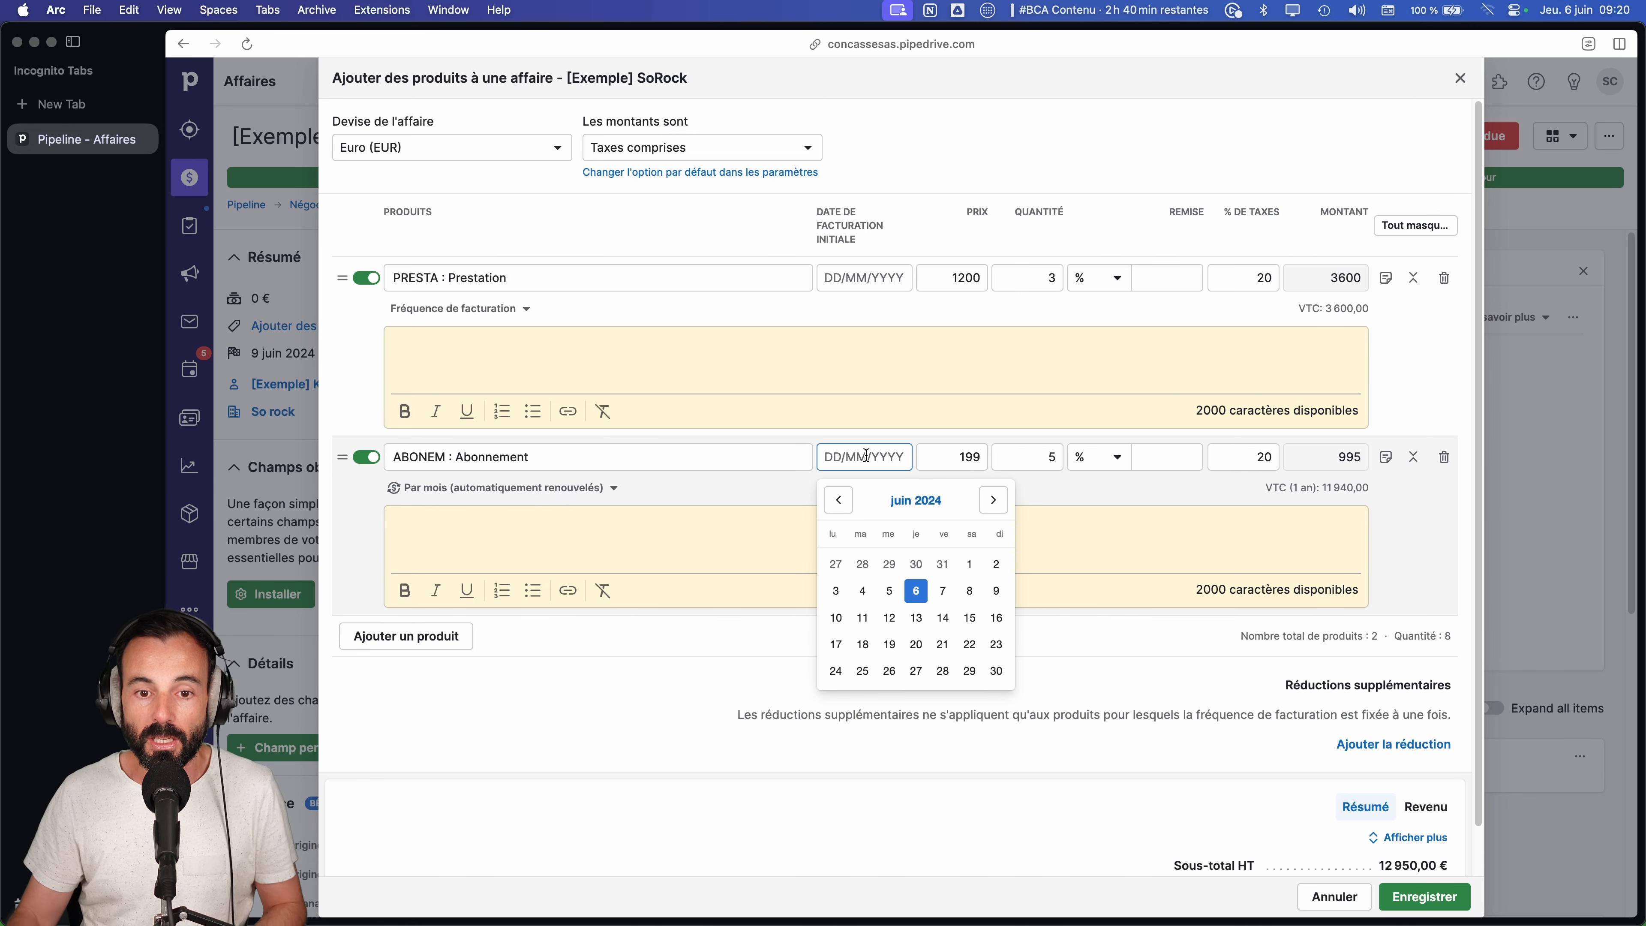
click(993, 500)
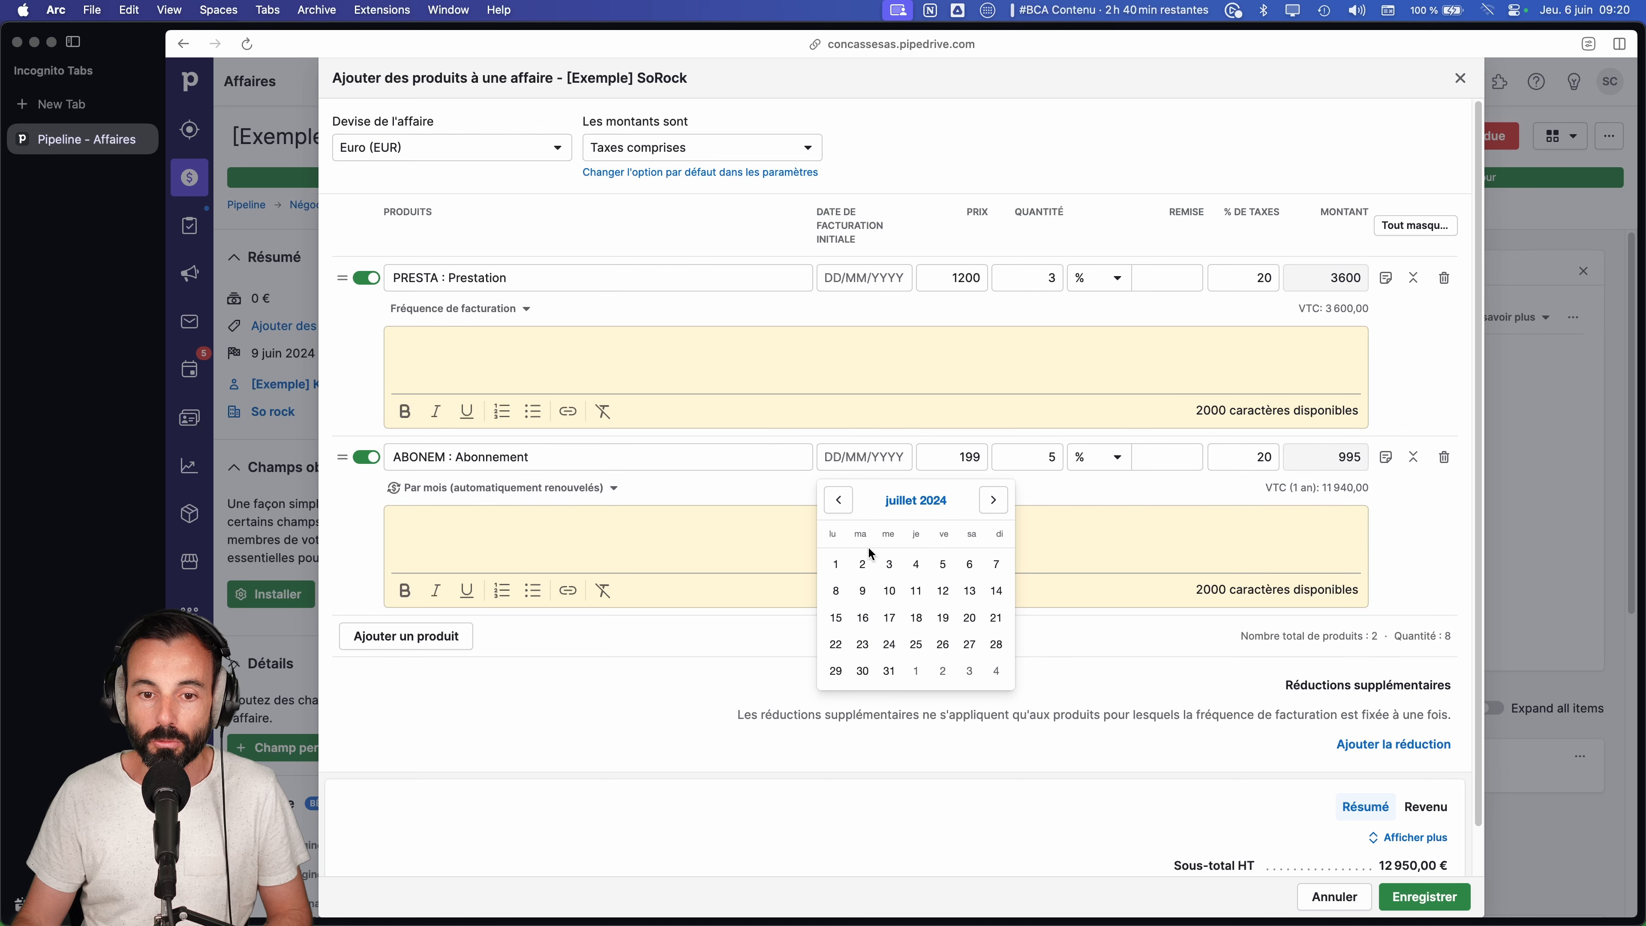
click(837, 562)
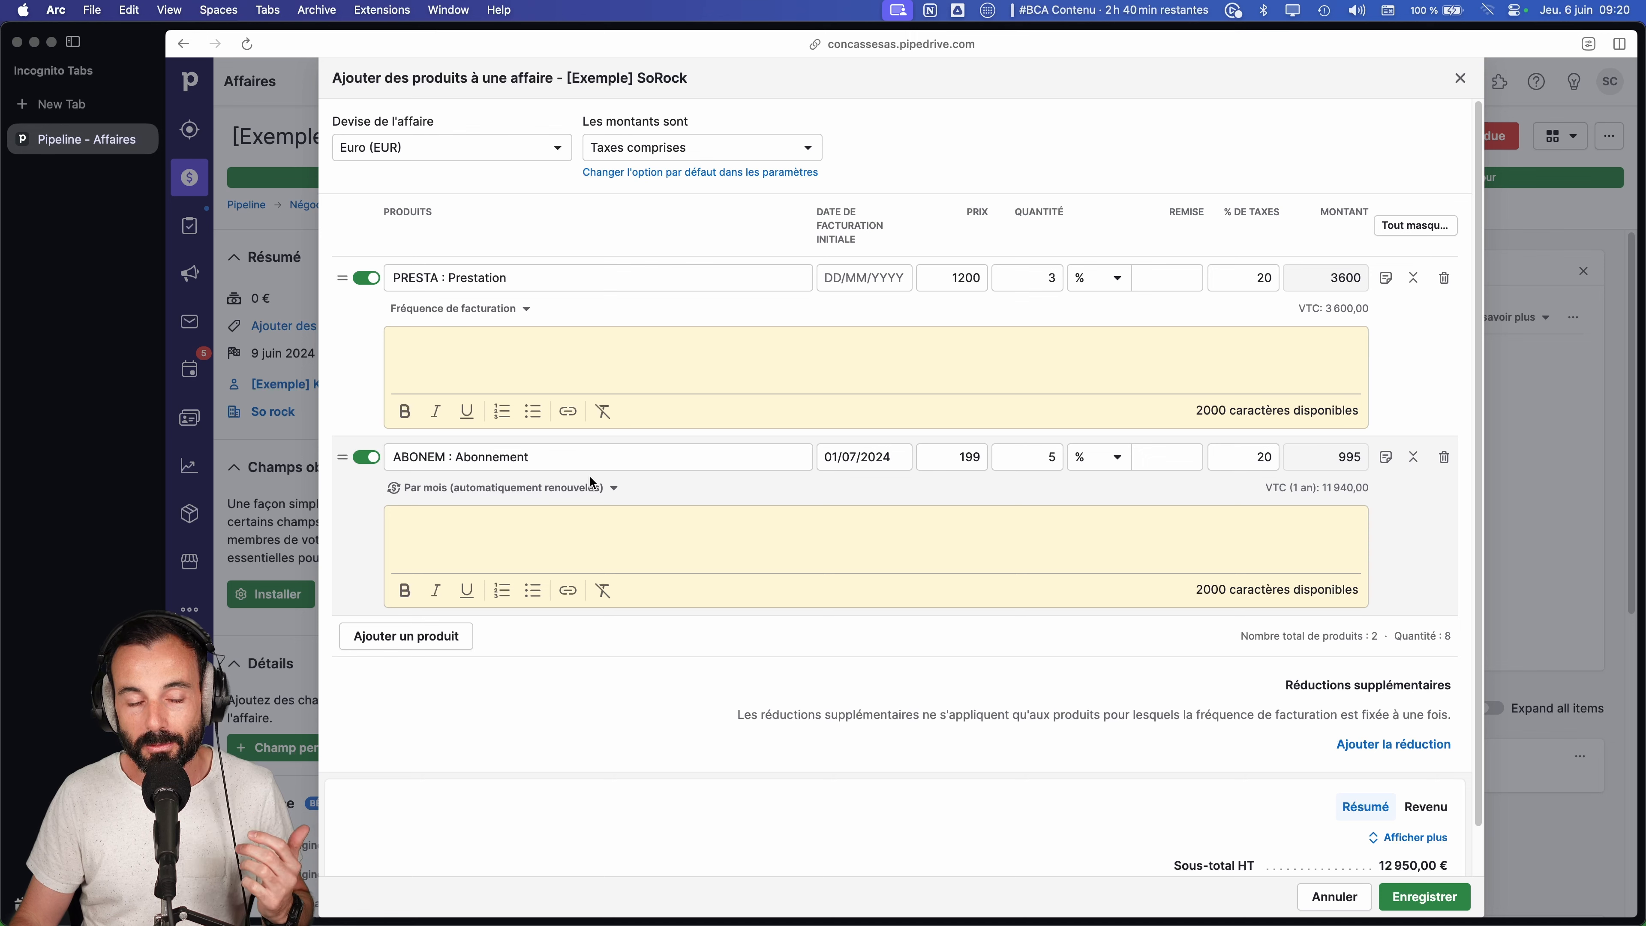
- Limit the Abonnement product's monthly billing to a fixed number of 12 cycles and save the frequency
click(619, 490)
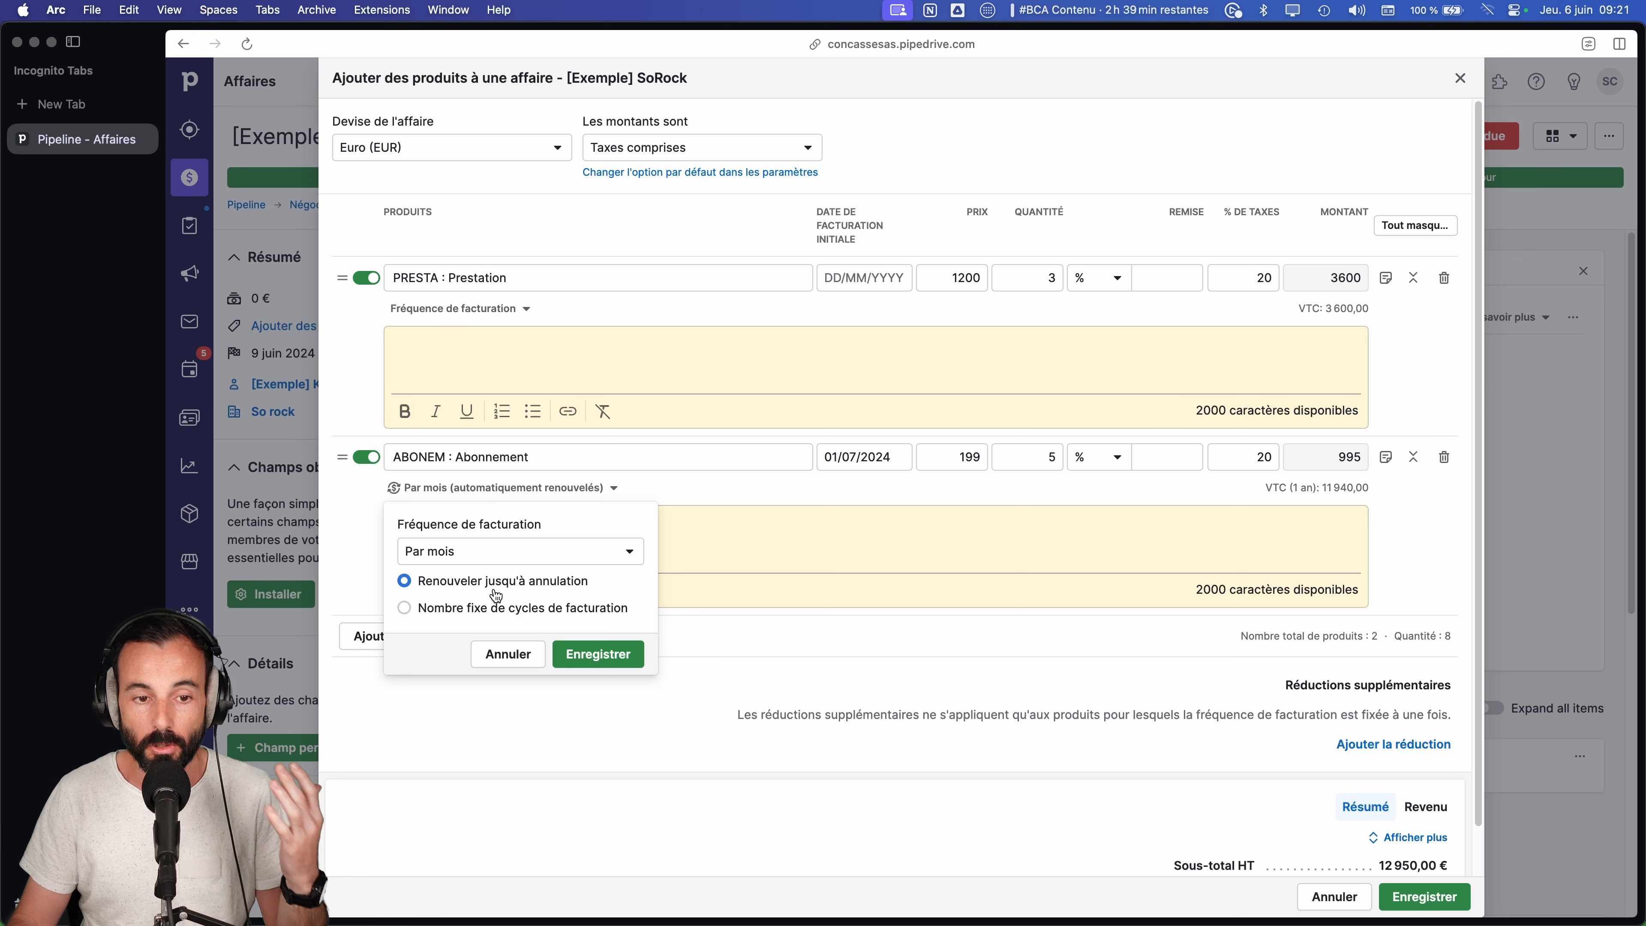
click(499, 609)
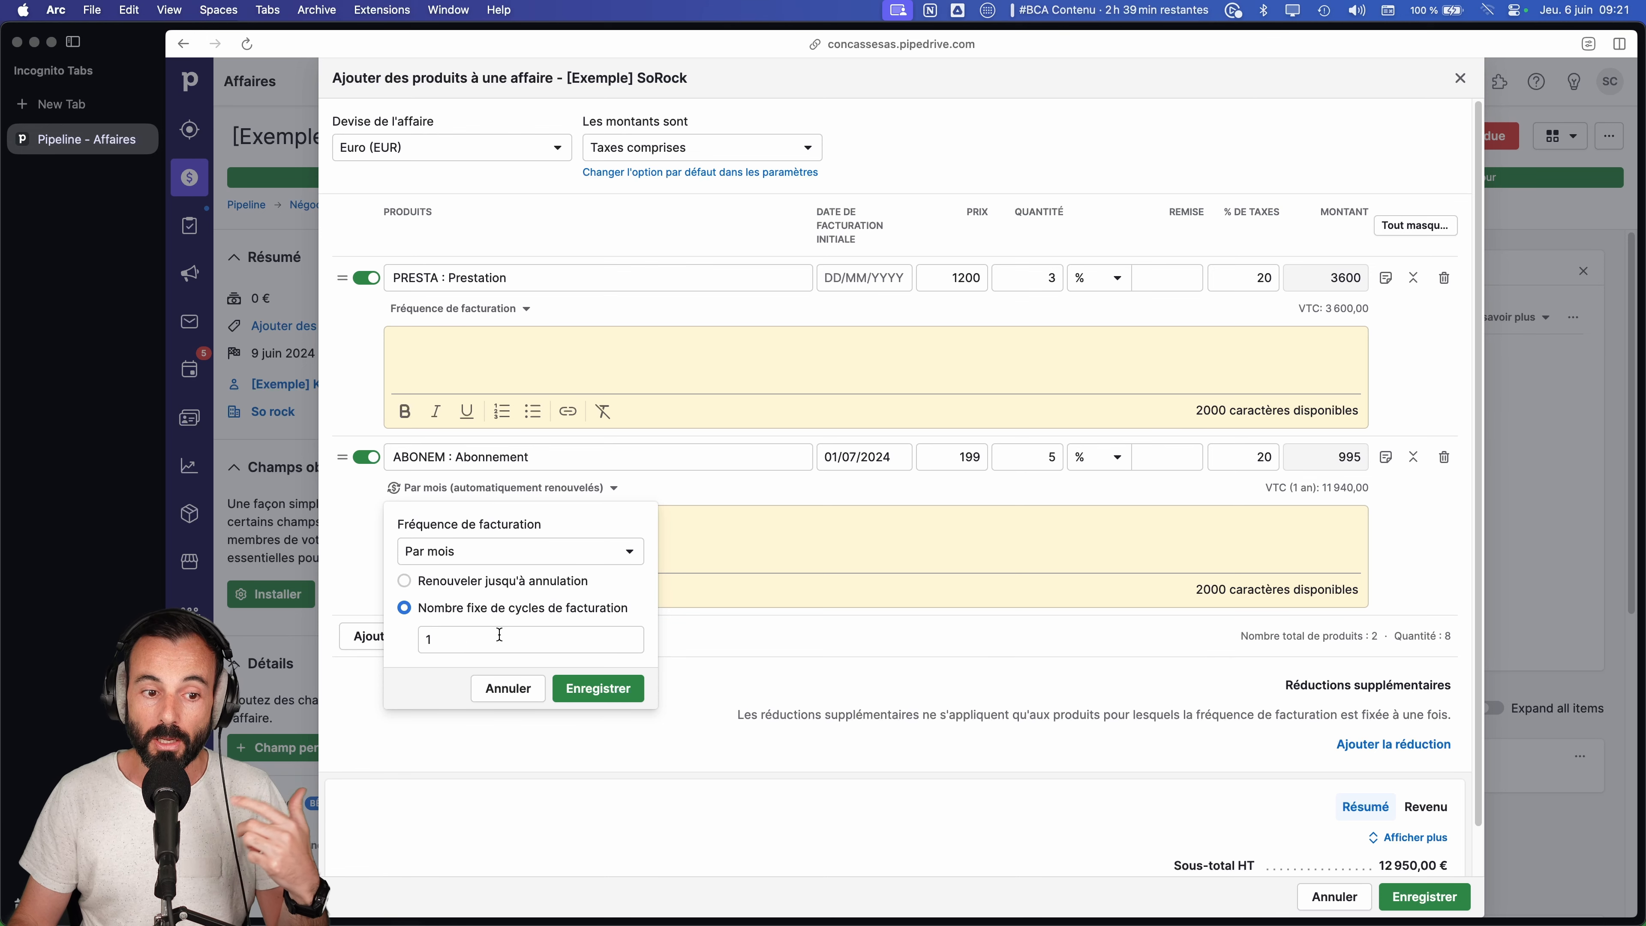
click(365, 636)
click(500, 487)
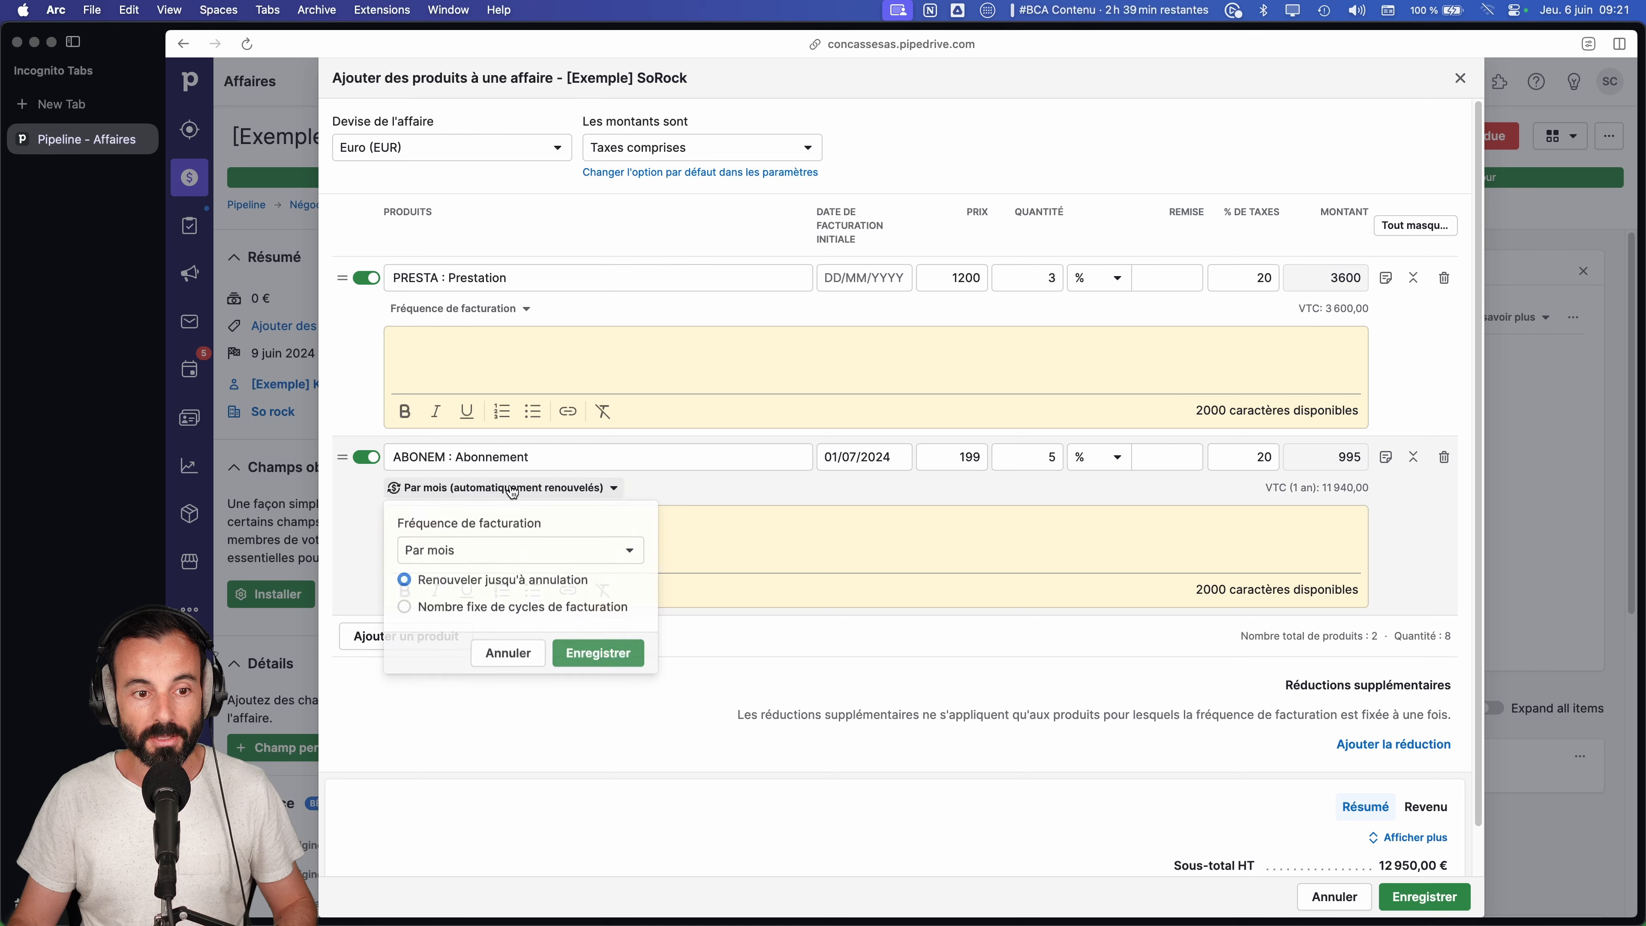
click(506, 609)
text(2)
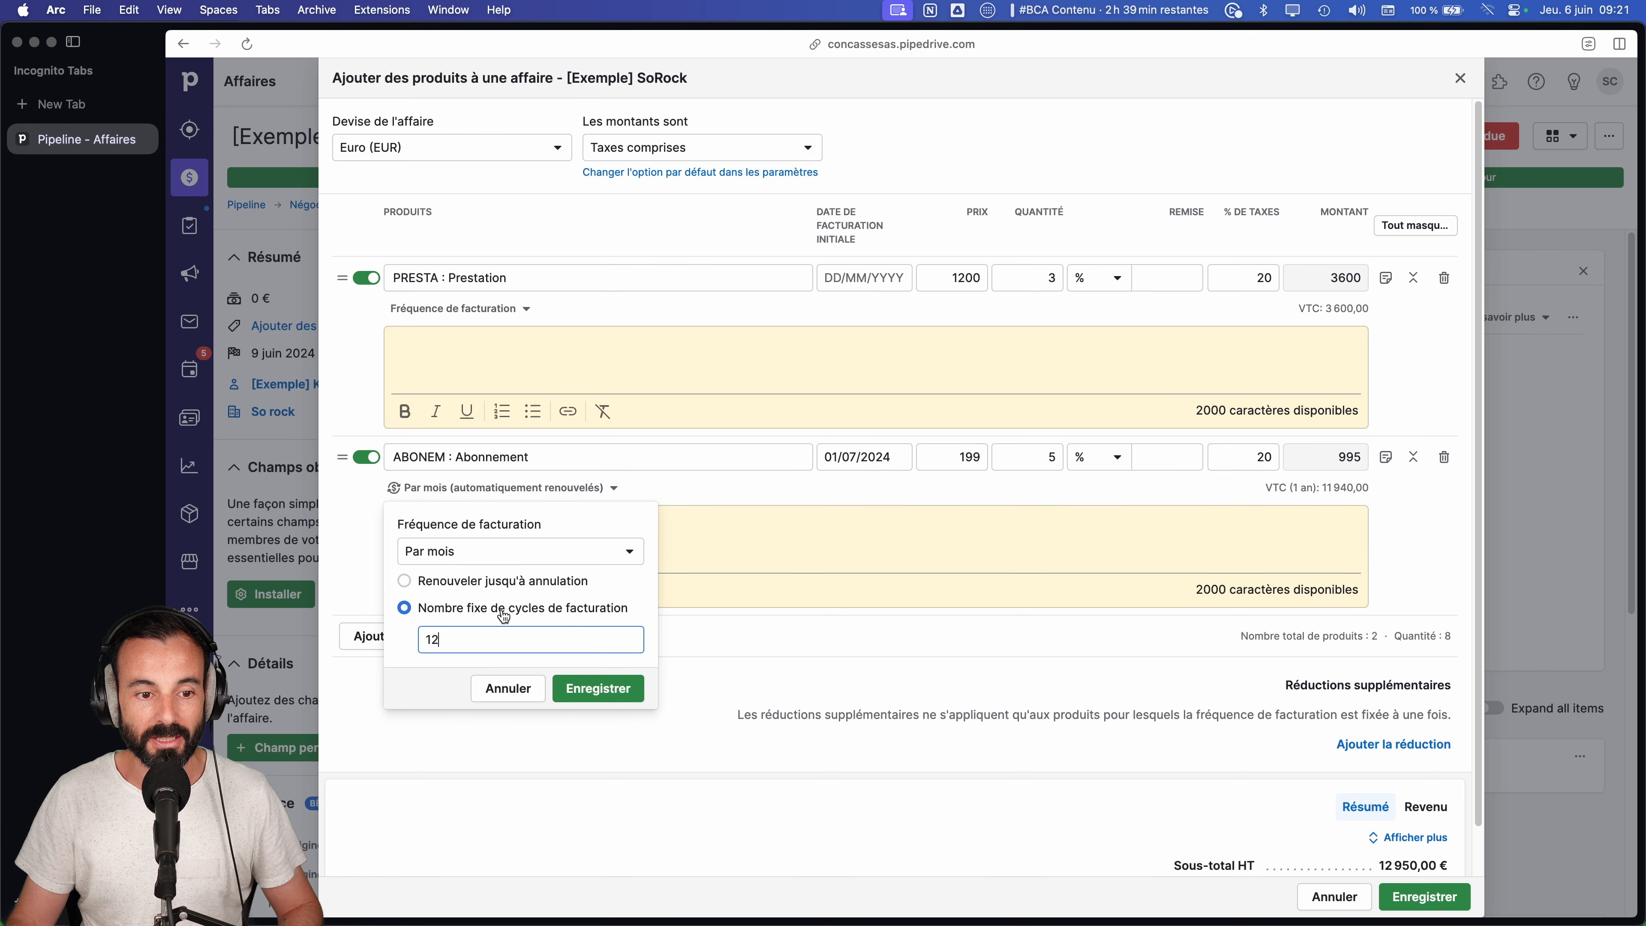
click(632, 697)
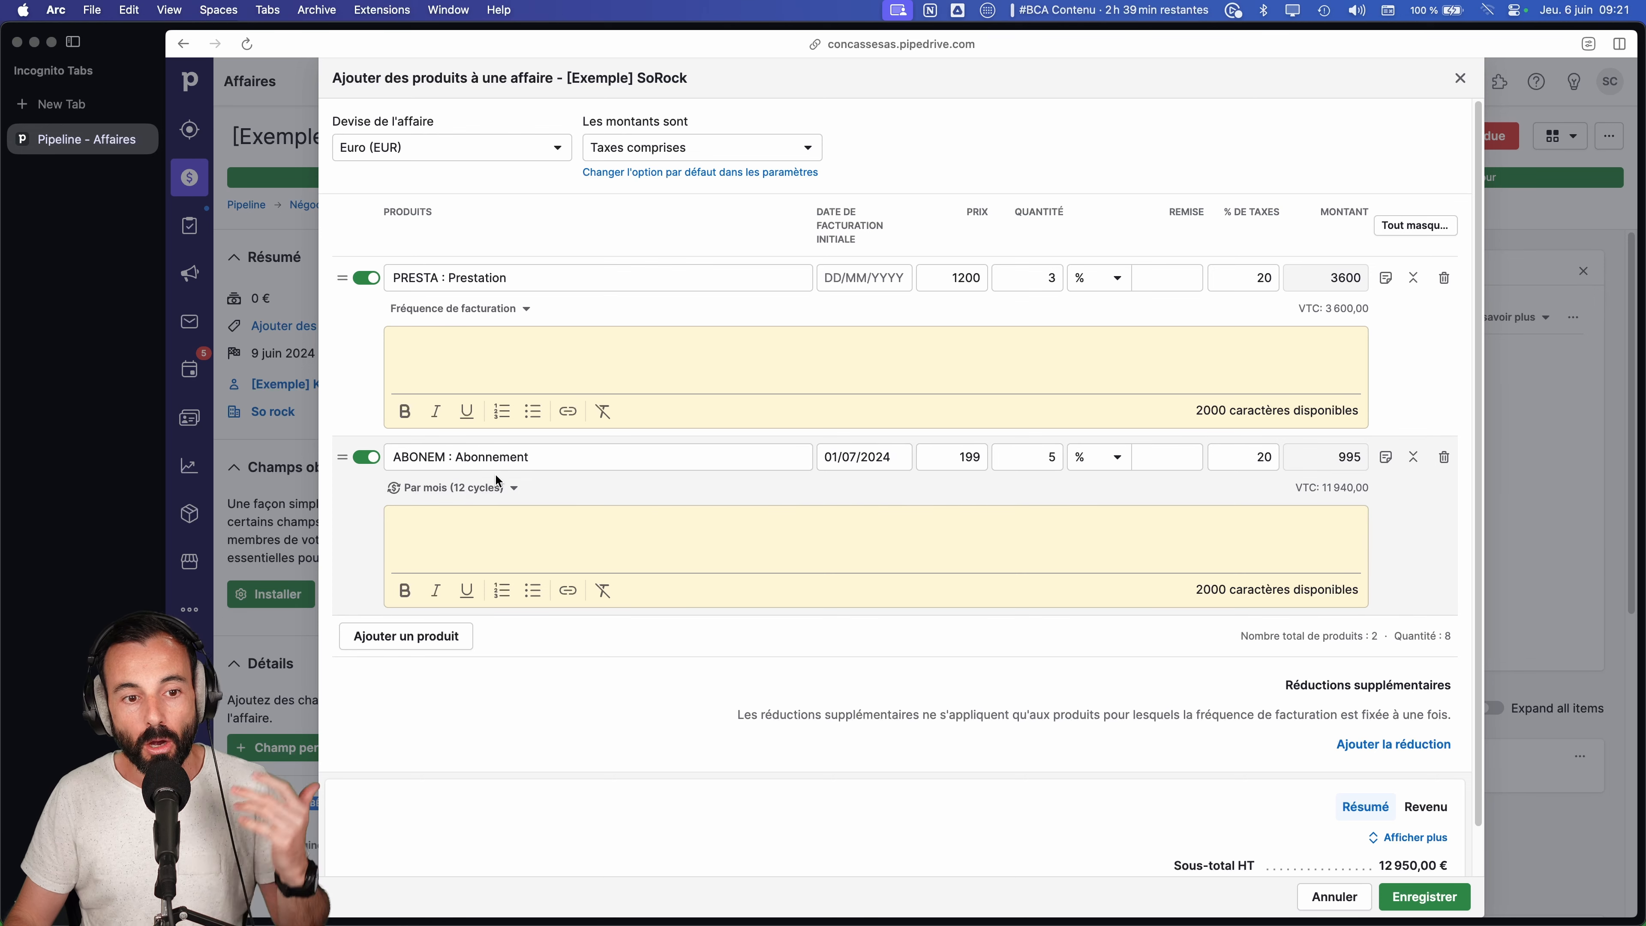
- Set the Abonnement product's monthly billing to renew until cancellation and save the frequency
click(499, 487)
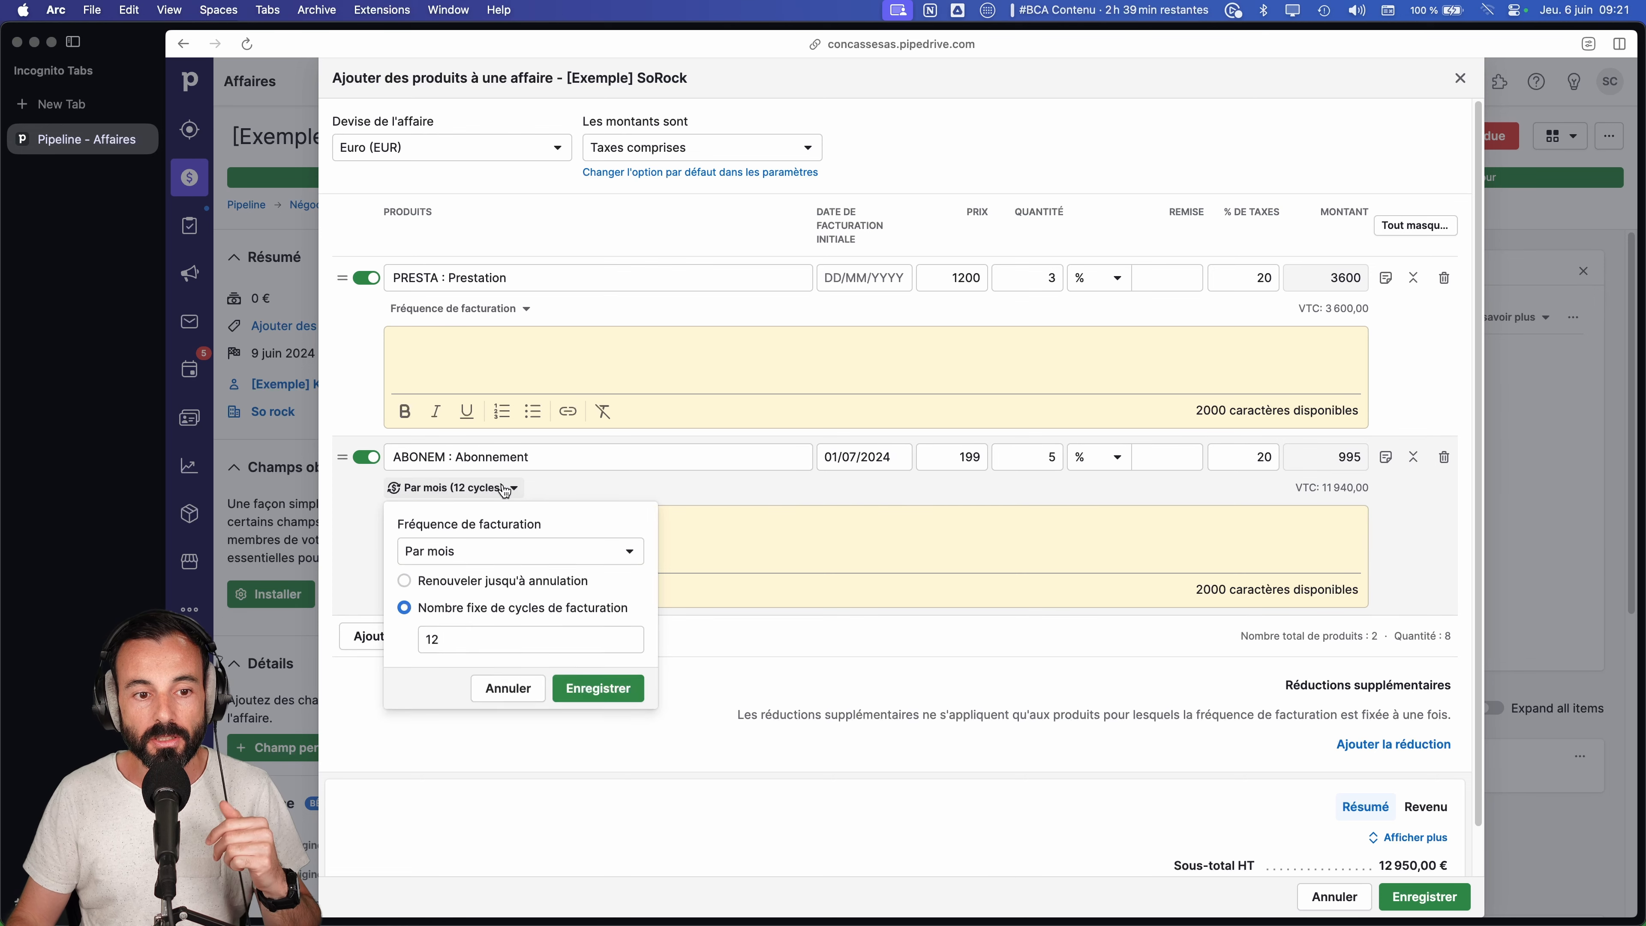
click(518, 583)
click(591, 649)
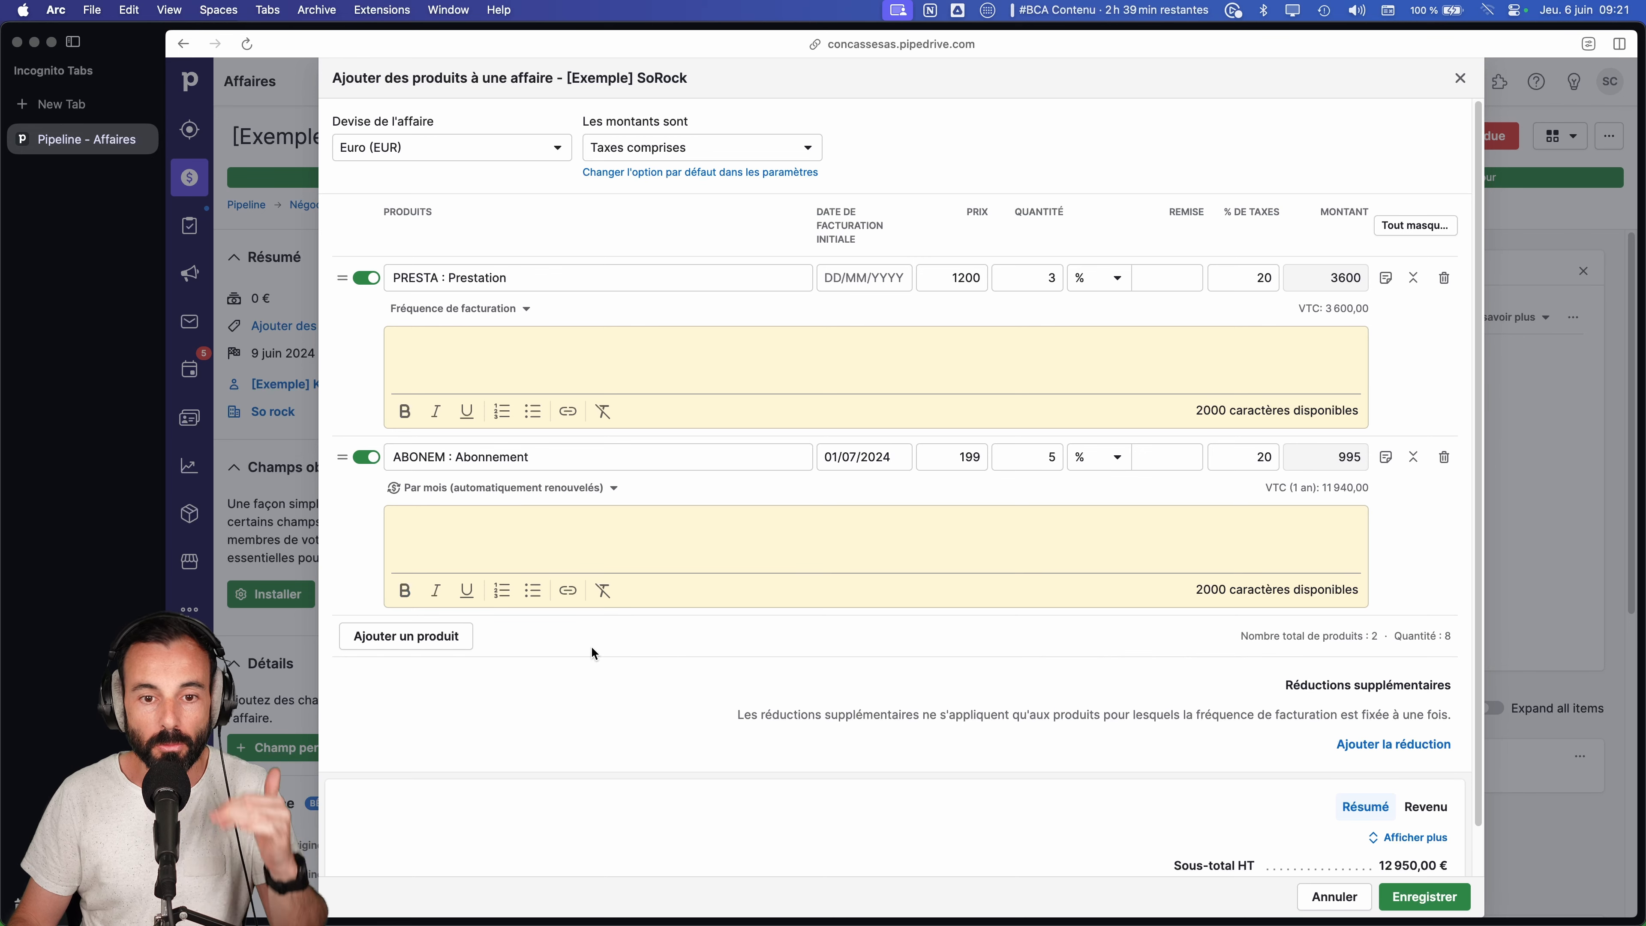
- Examine the deal's detailed price summary, including recurring subtotal and taxes, and its revenue metrics
scroll(1072, 504, down, 2)
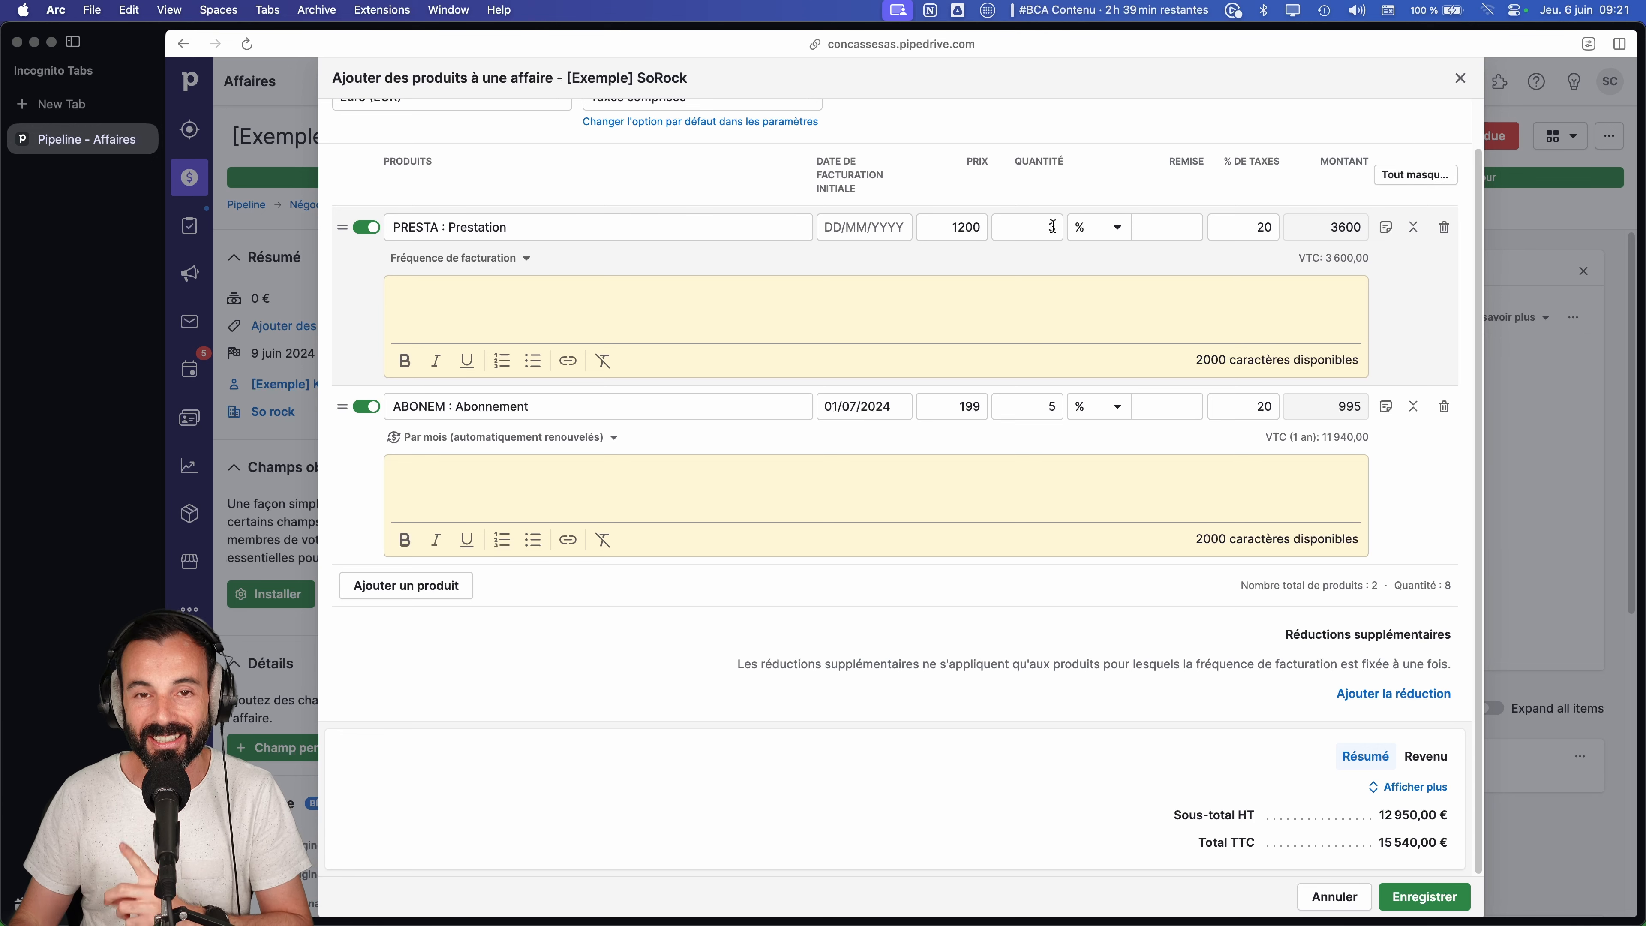
click(1403, 787)
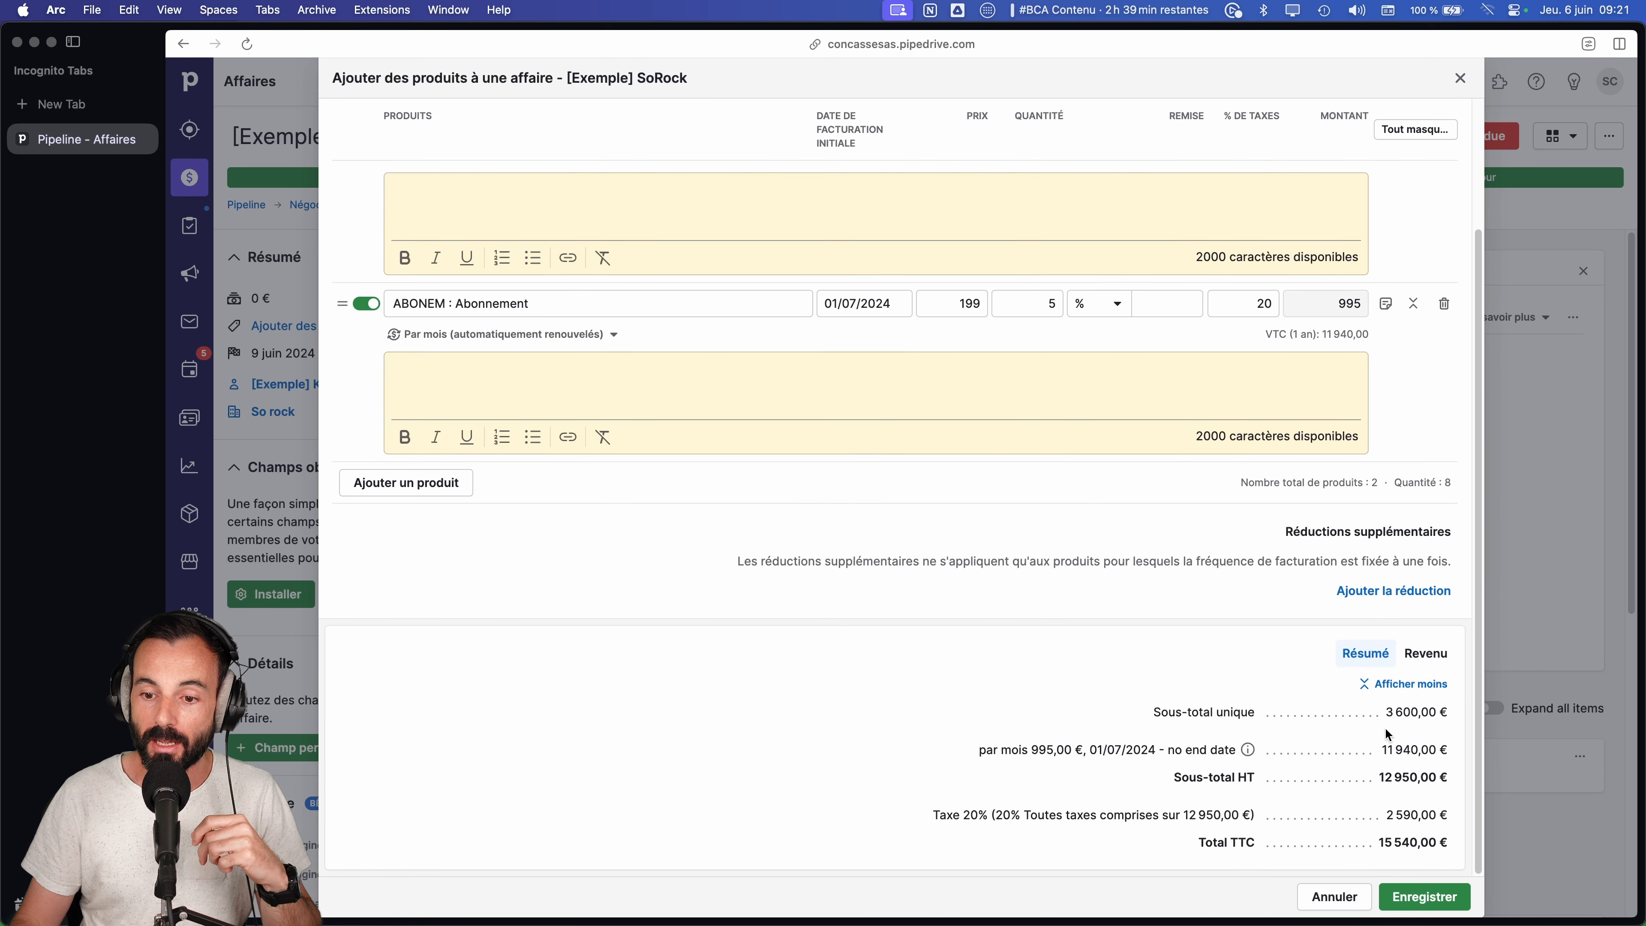
click(1404, 686)
click(1426, 754)
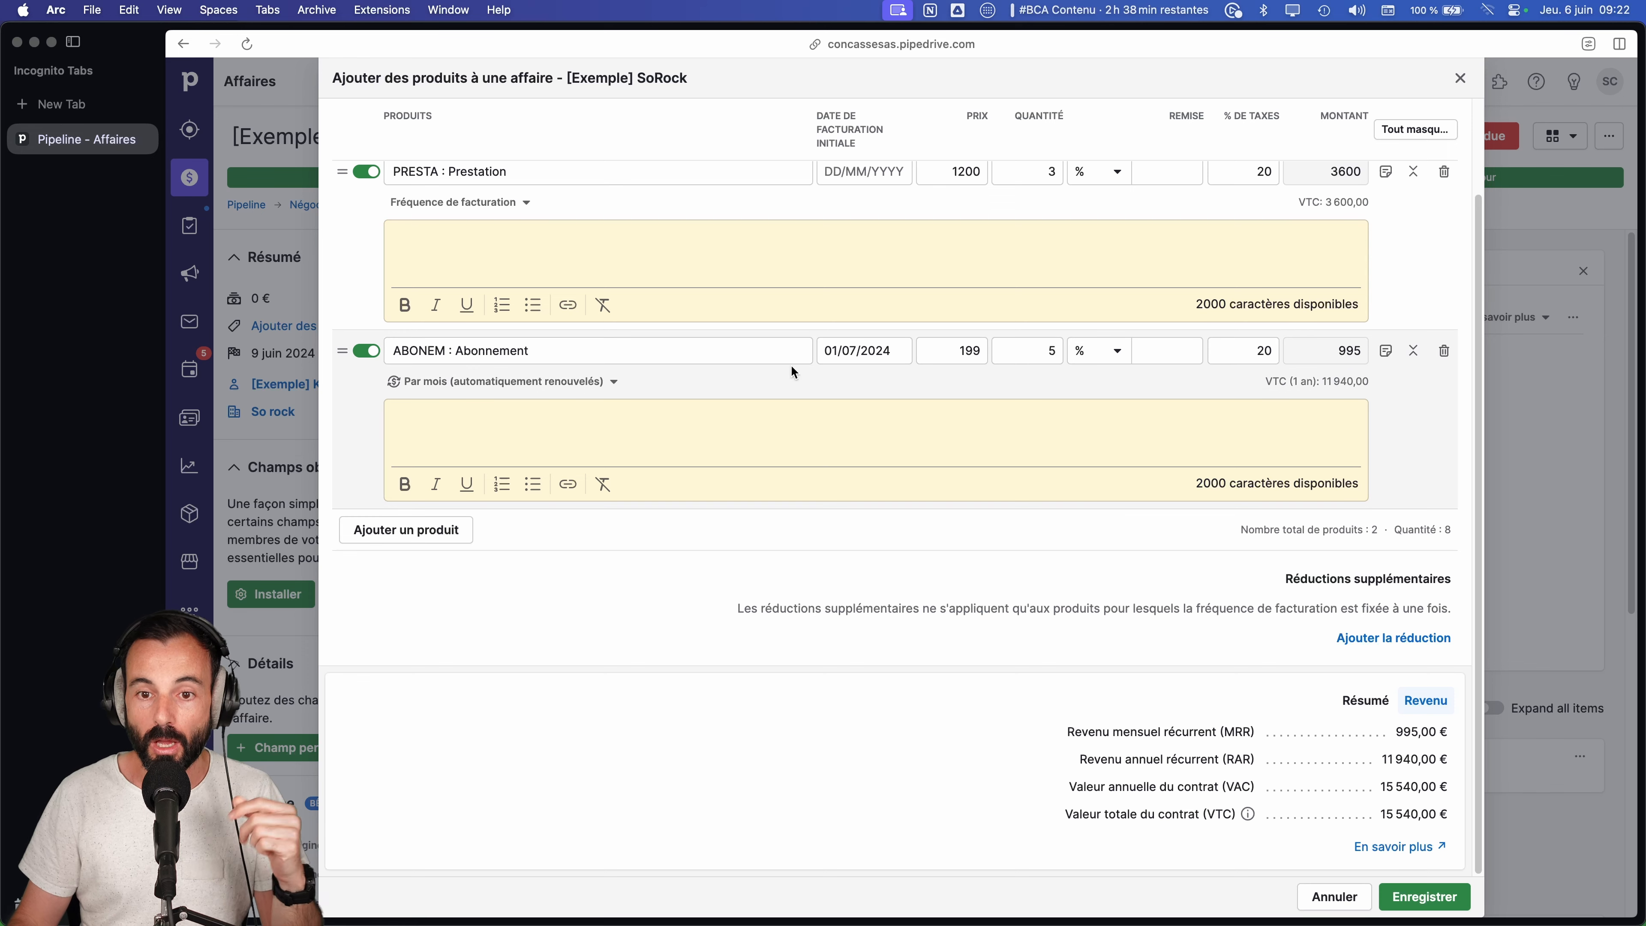
scroll(1292, 328, up, 3)
scroll(1258, 321, down, 3)
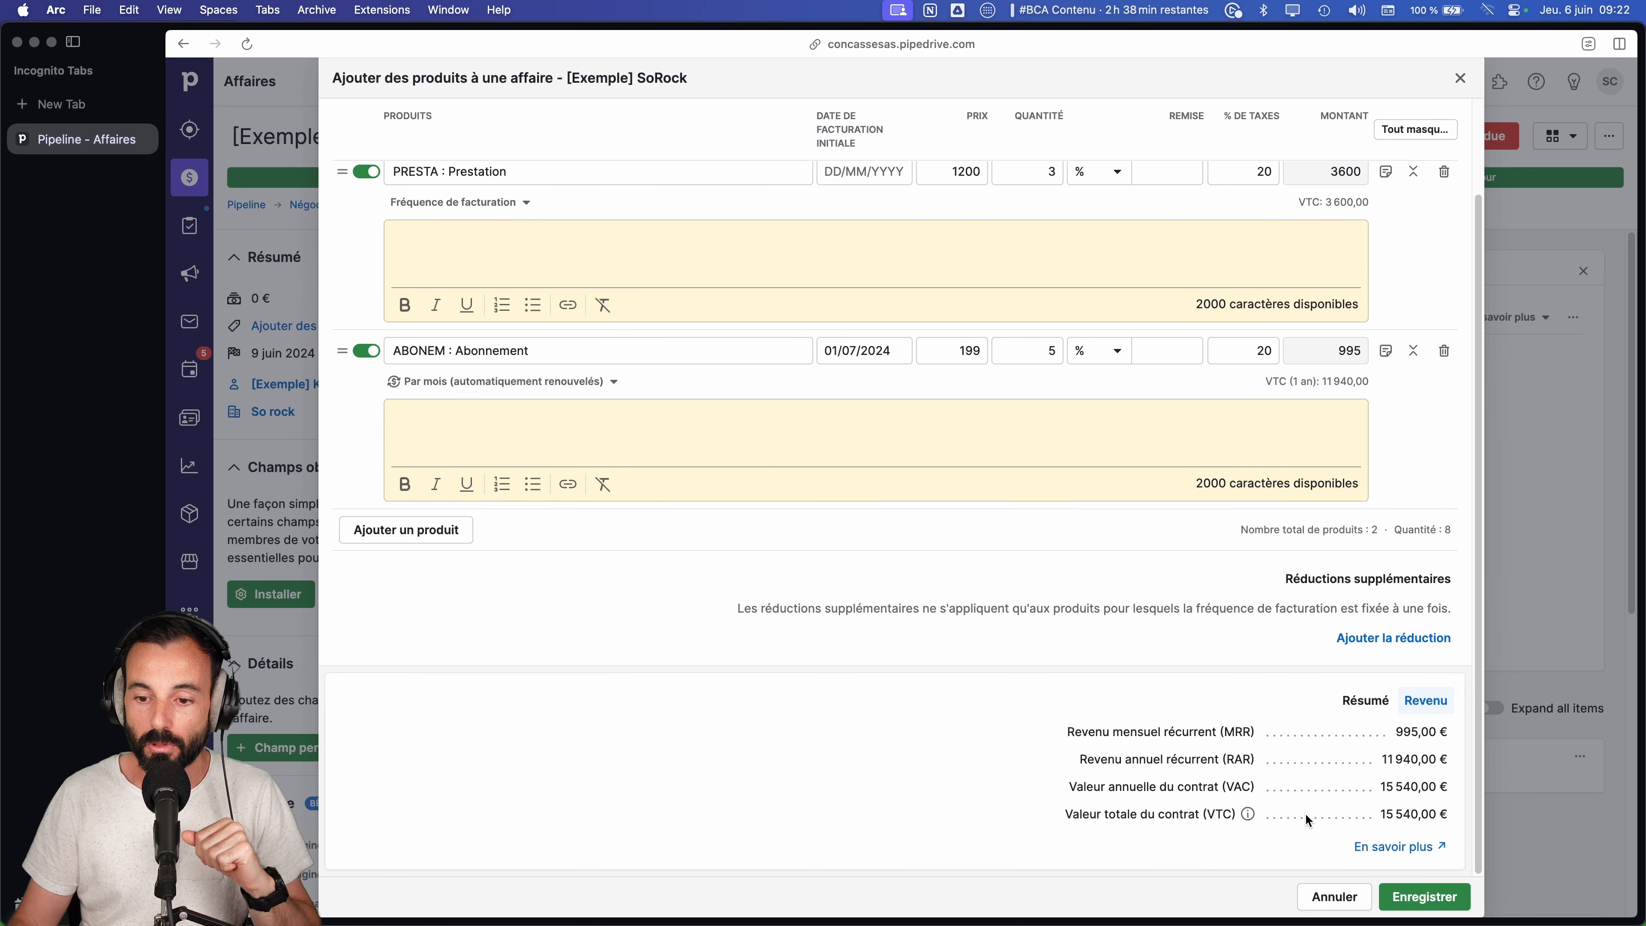
click(1372, 705)
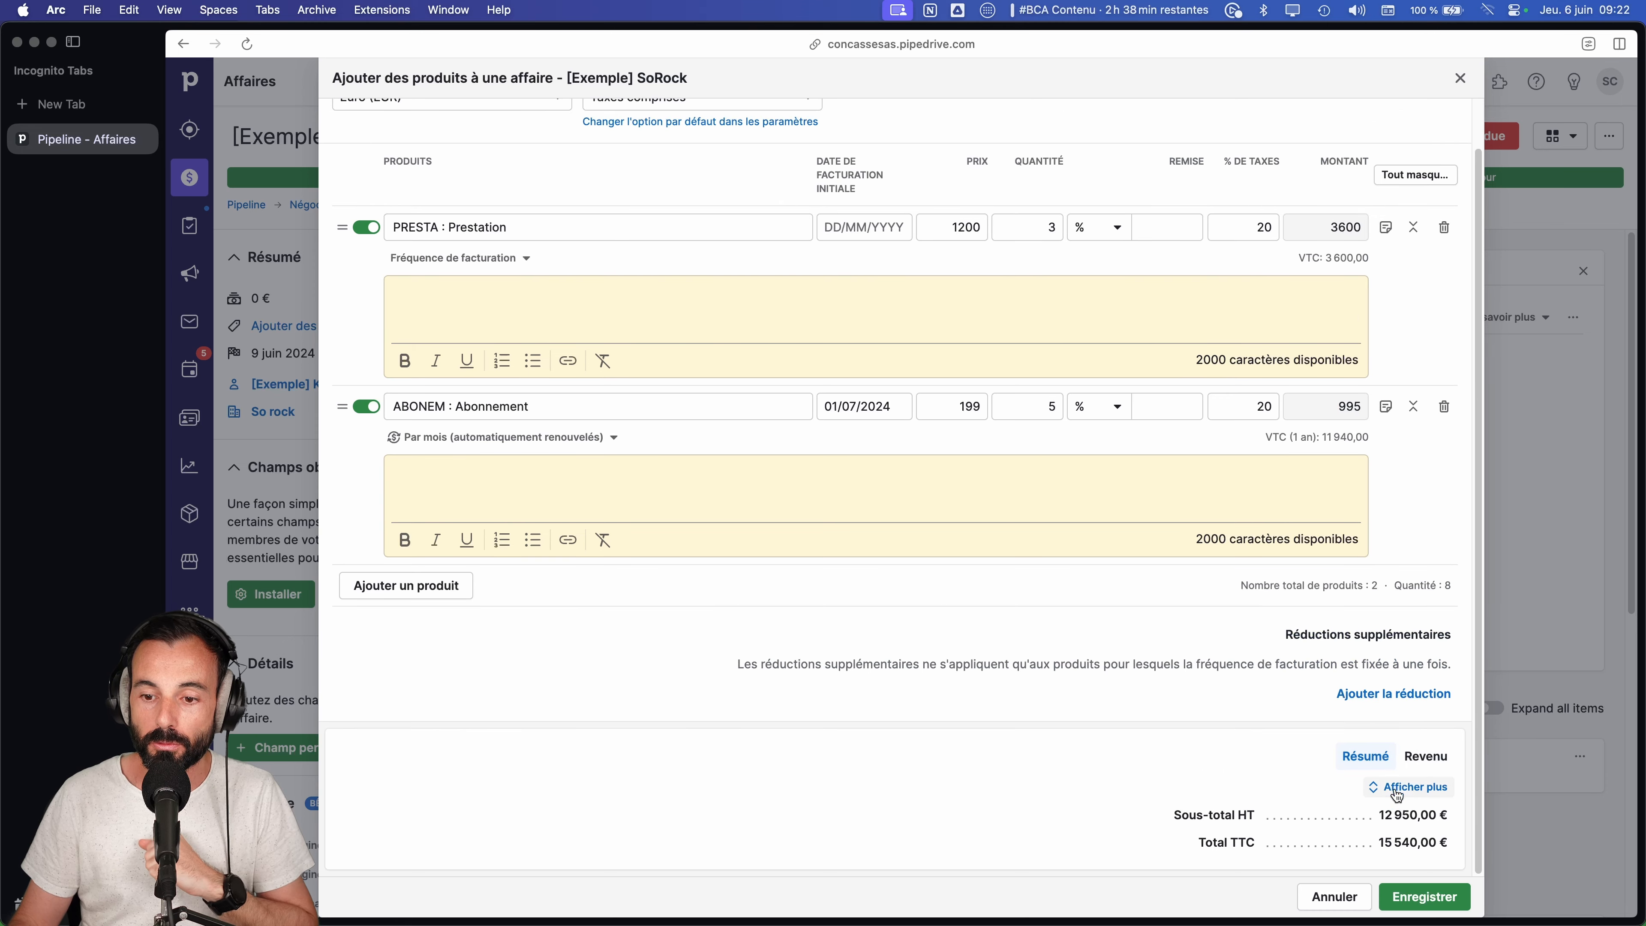
click(1322, 783)
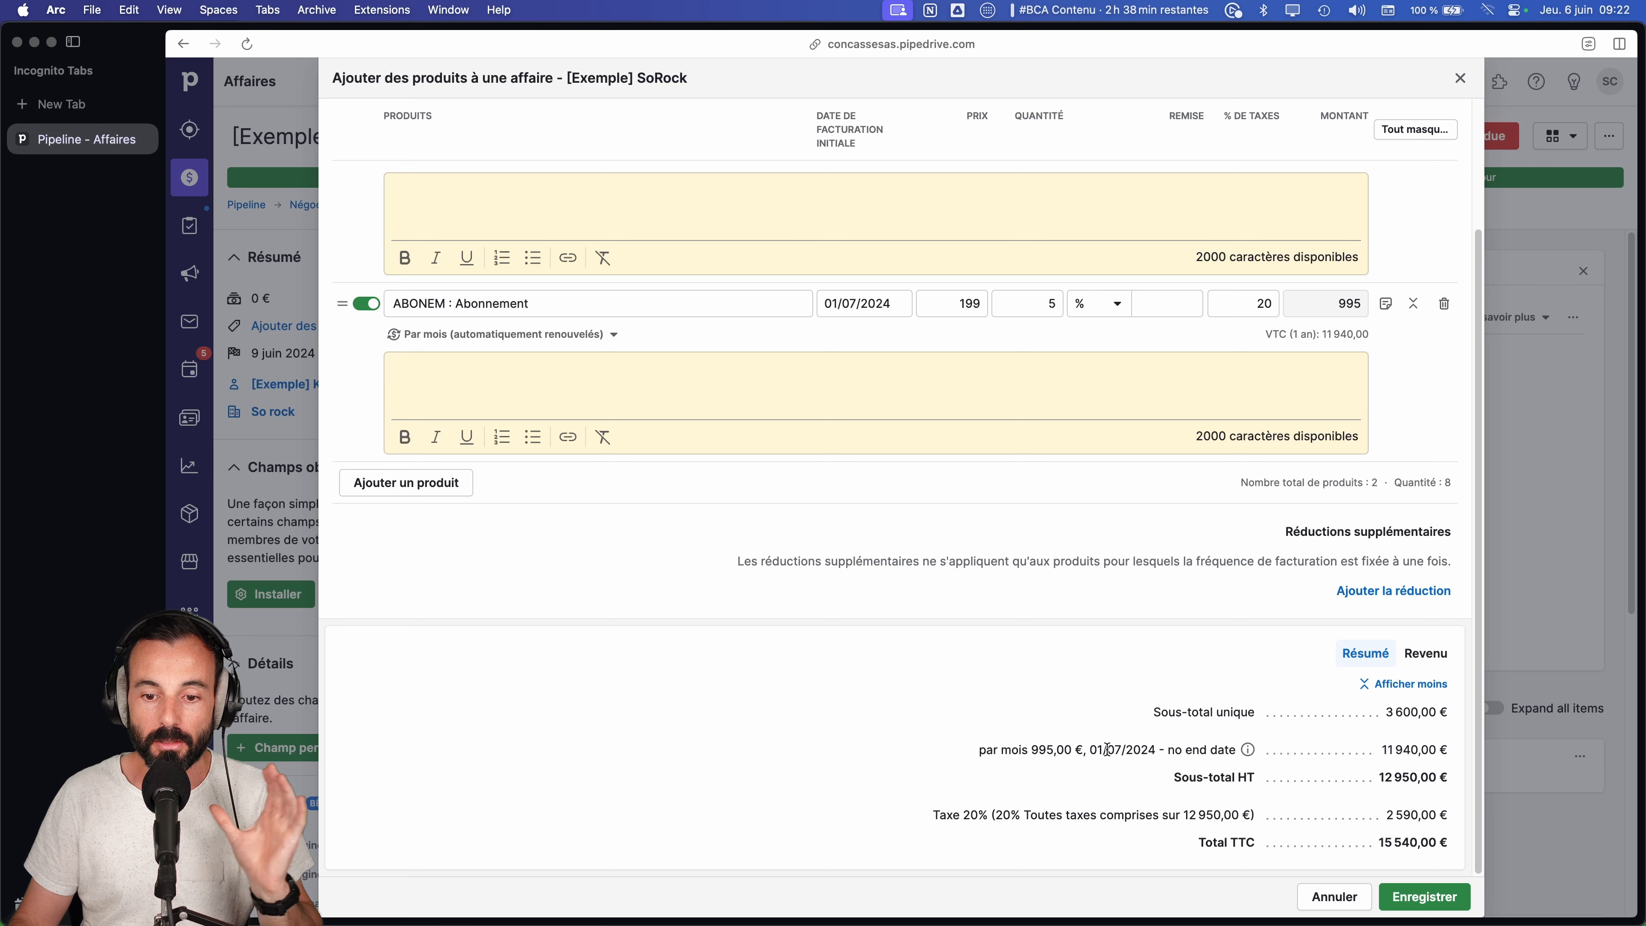
drag(1096, 752, 1150, 750)
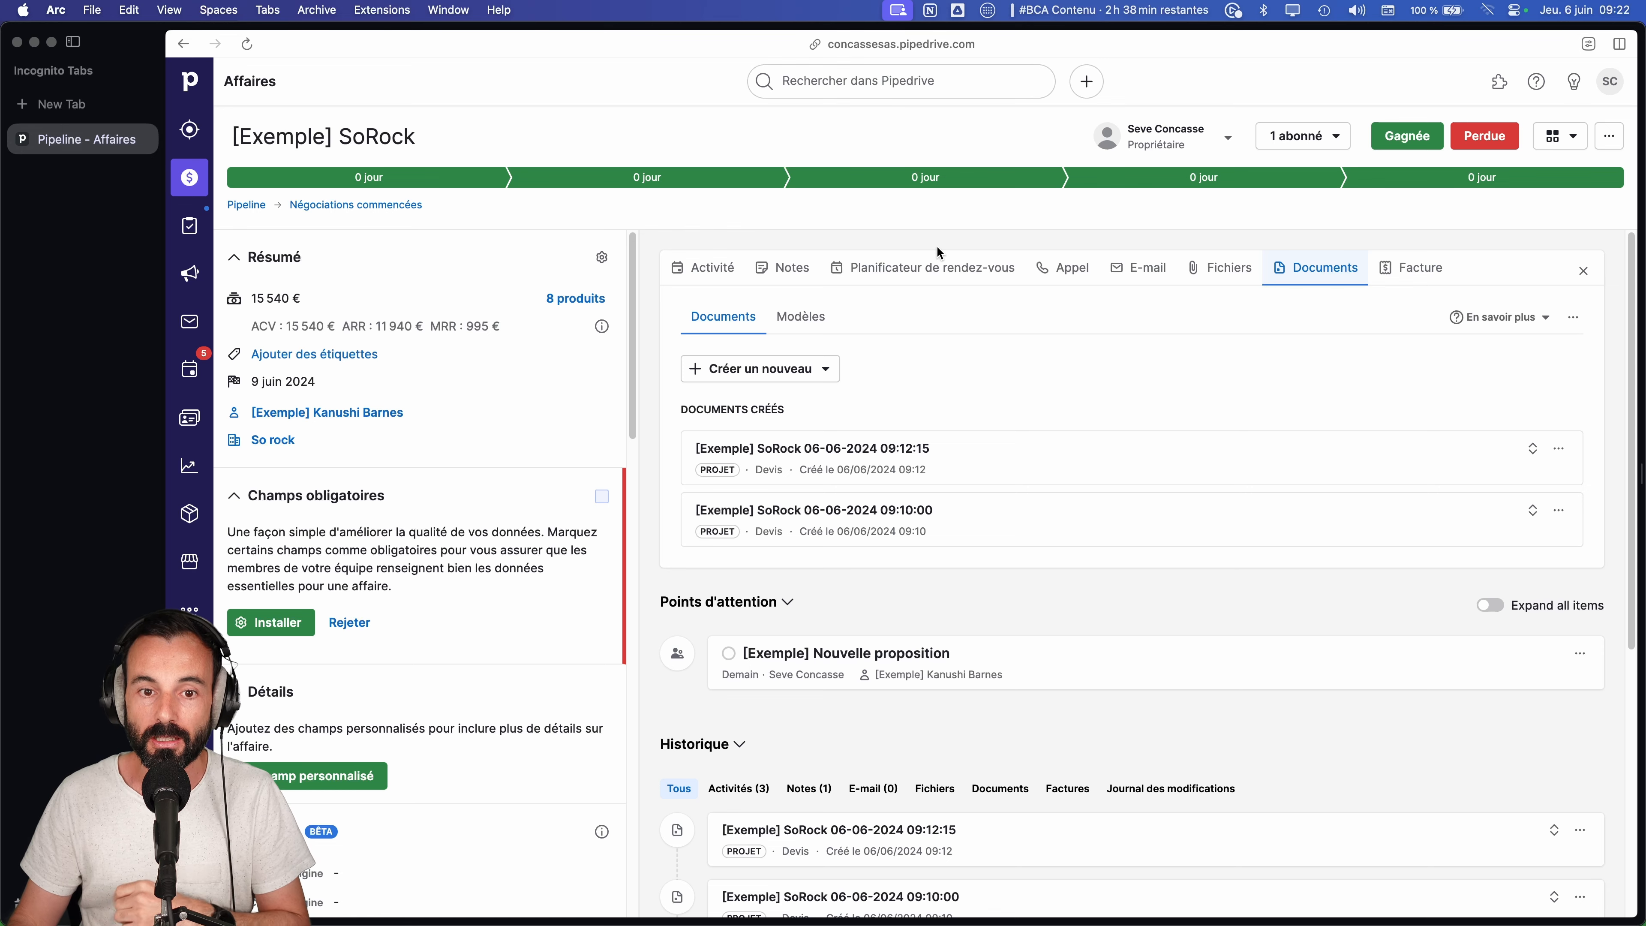
- Create a quote document for the deal from the Super devis template and review its product lines and totals
click(836, 370)
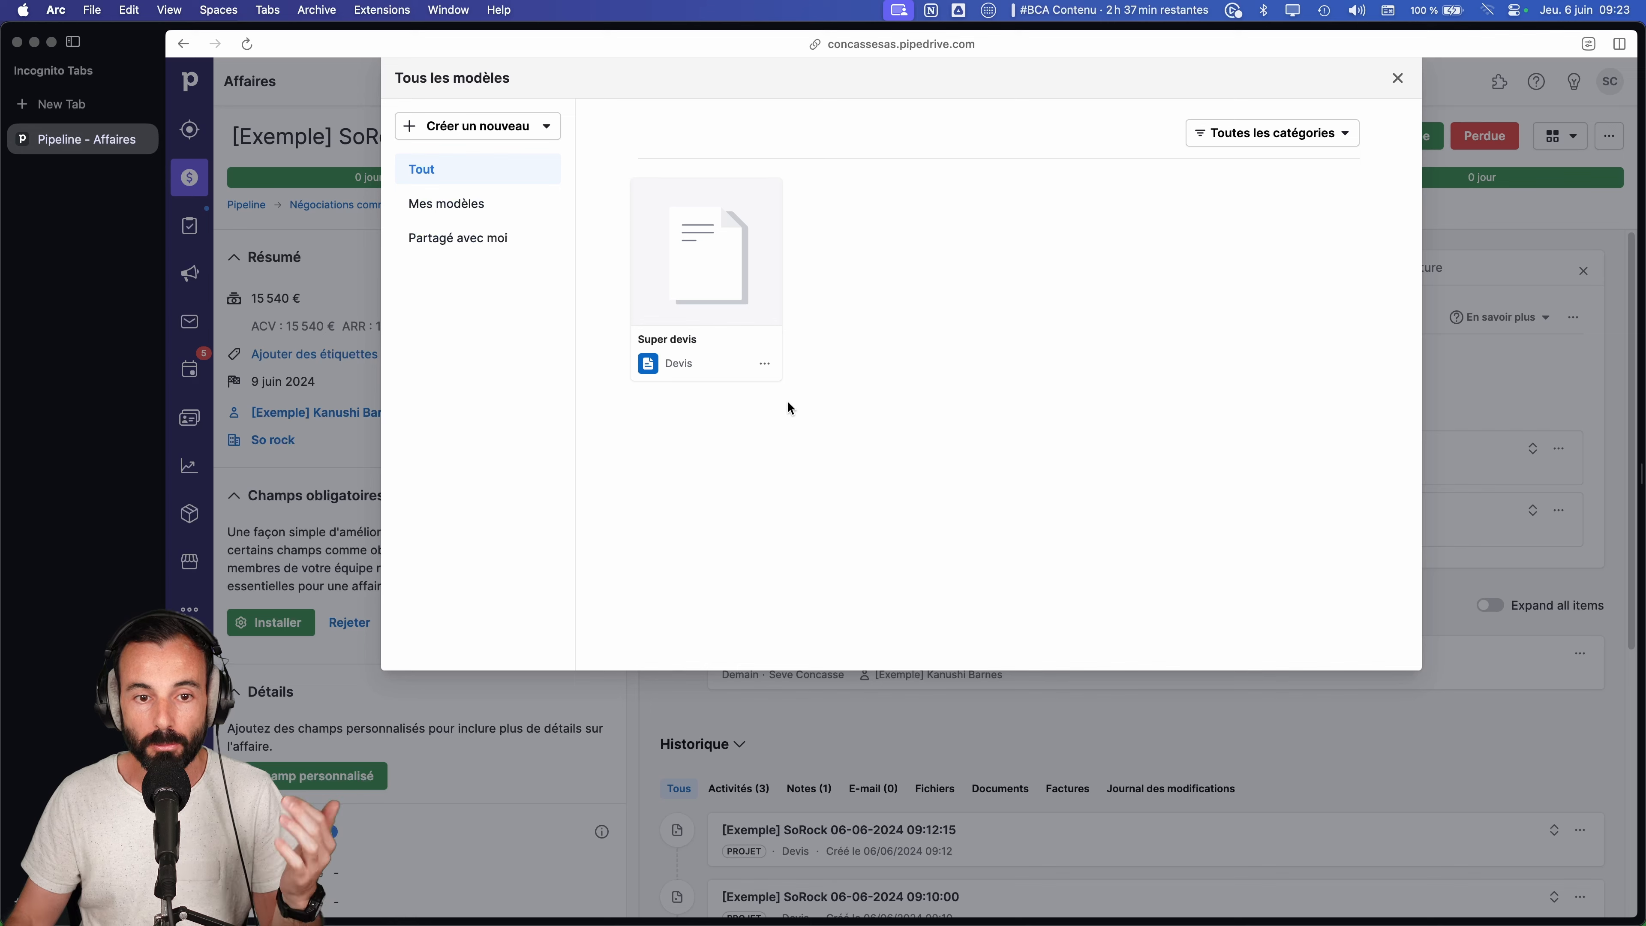
click(727, 285)
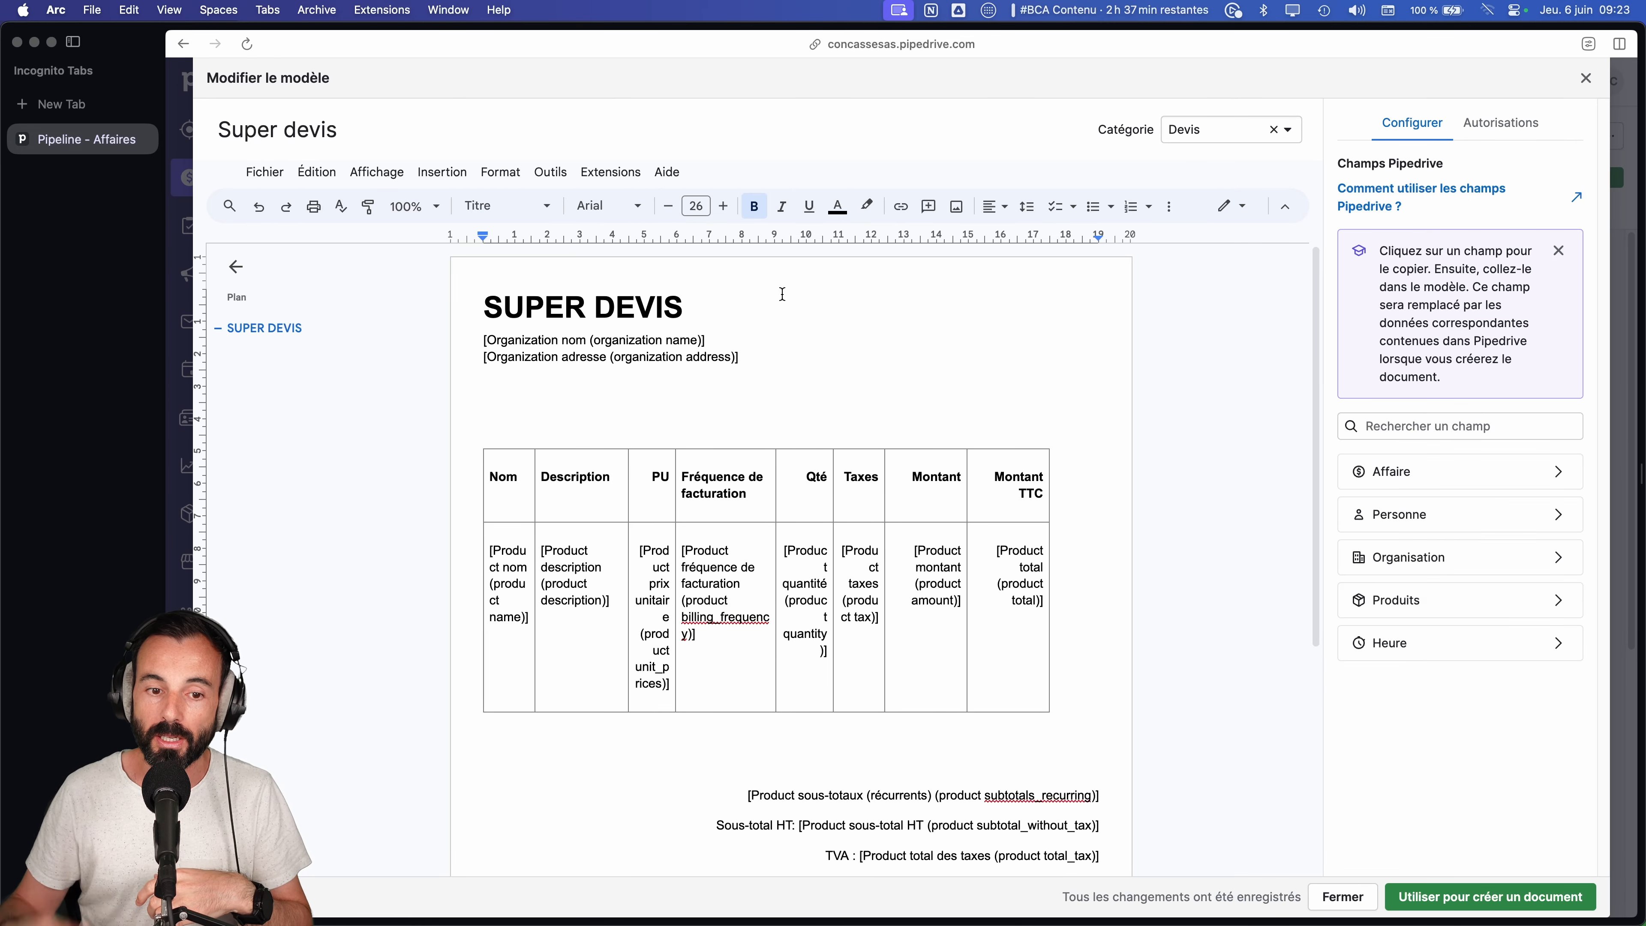
click(1501, 898)
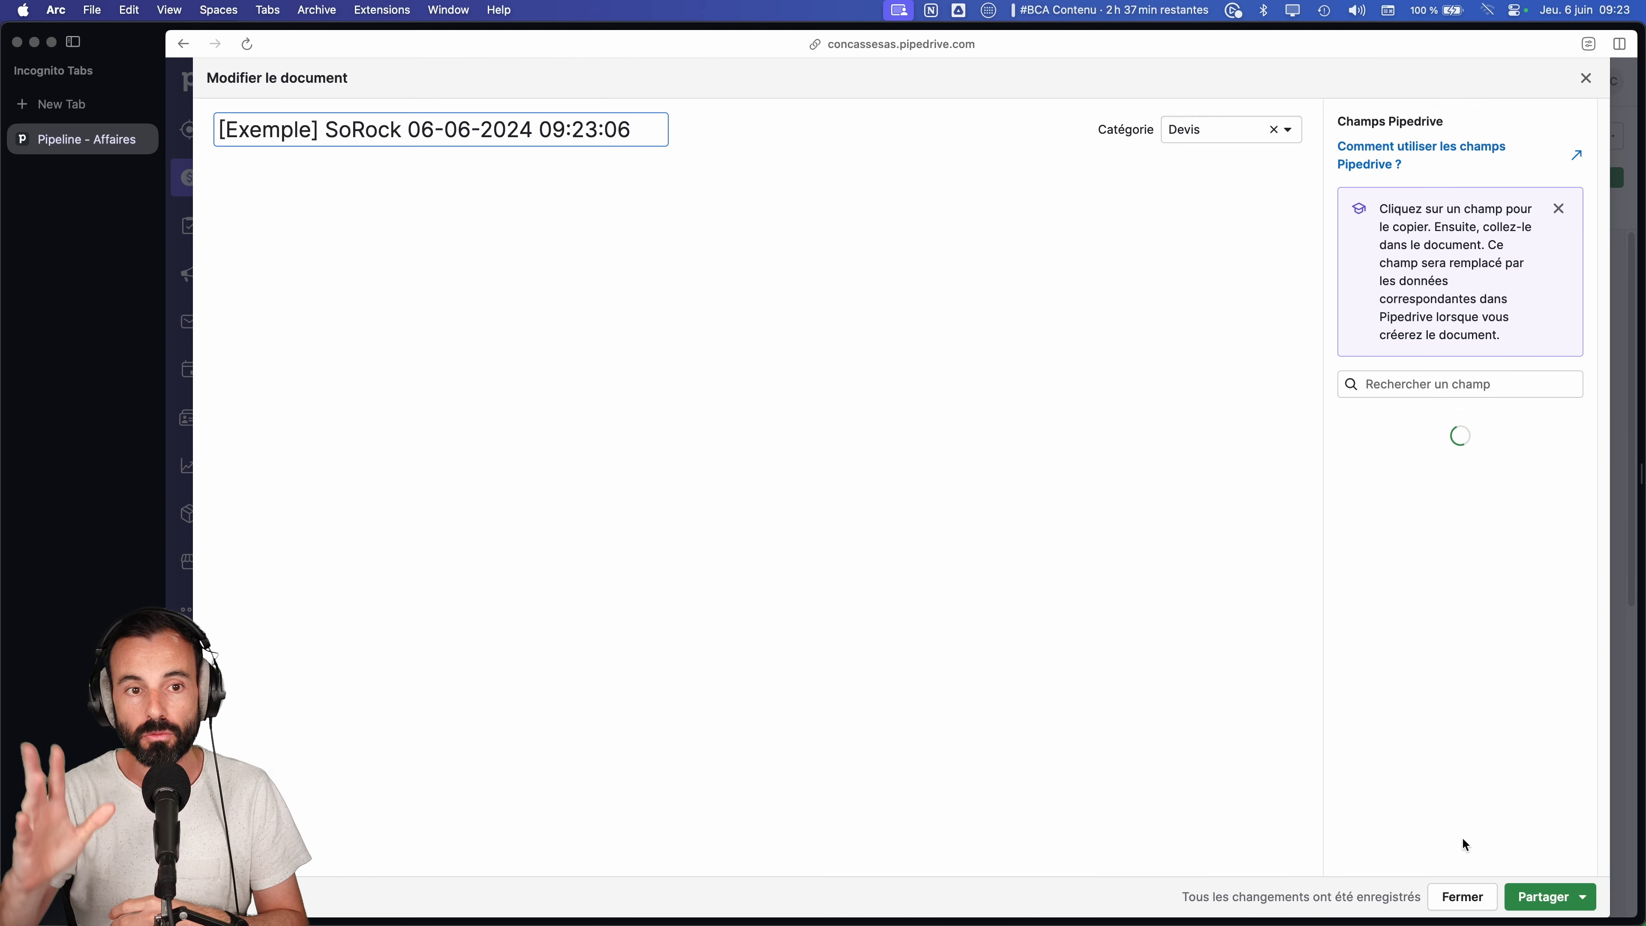
scroll(725, 558, down, 2)
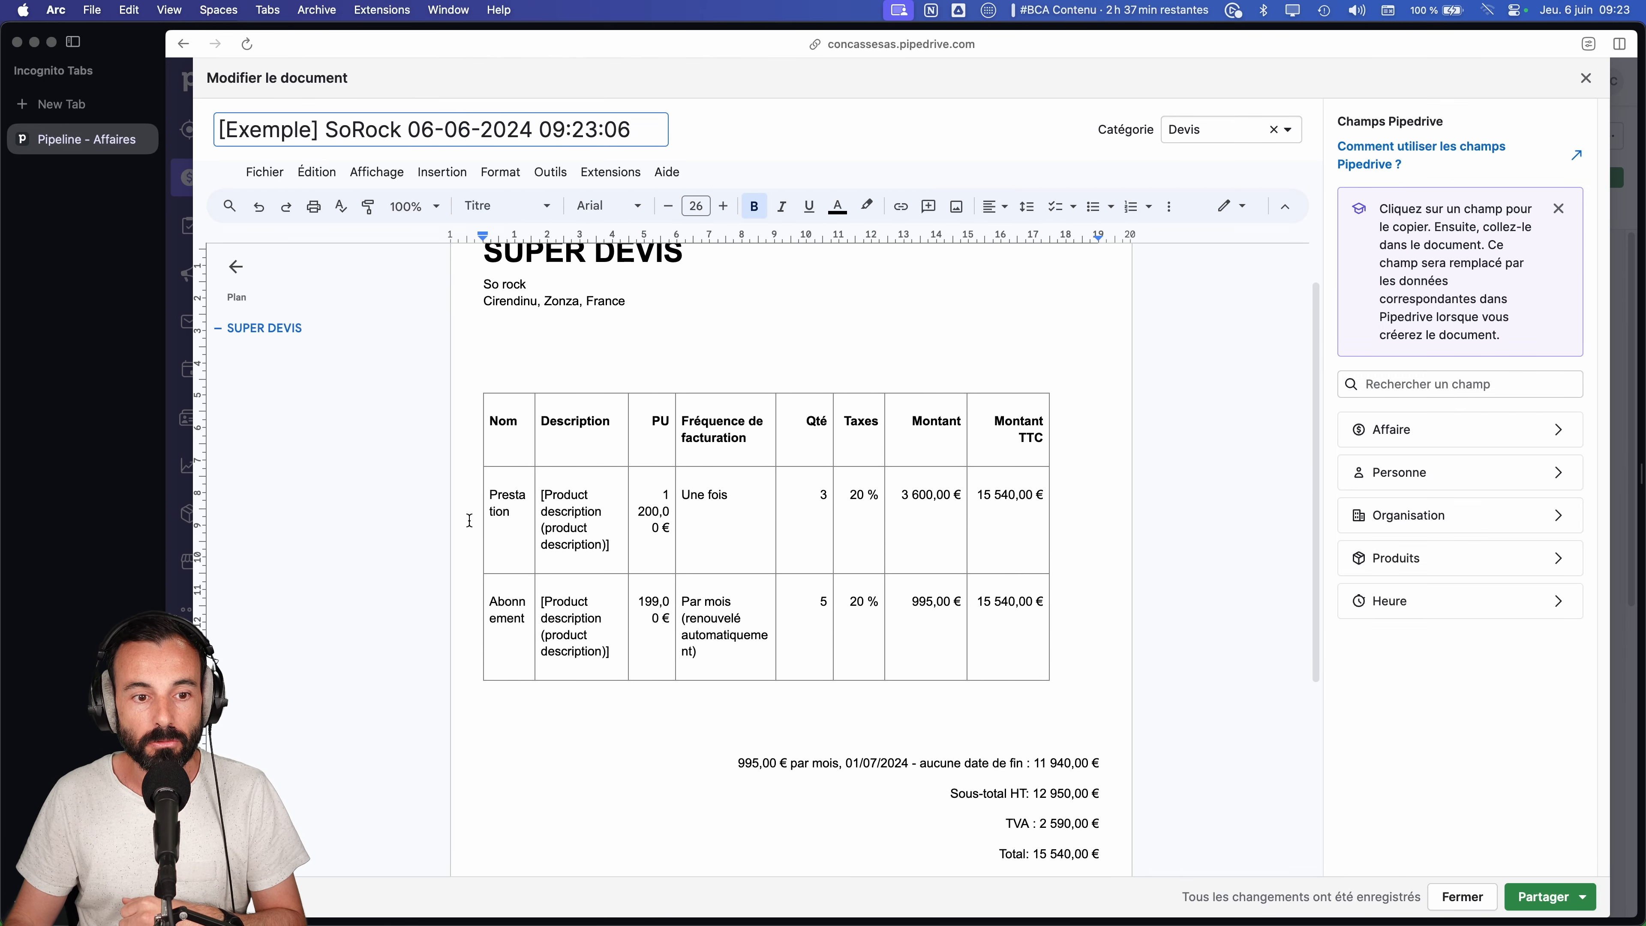
scroll(480, 508, up, 2)
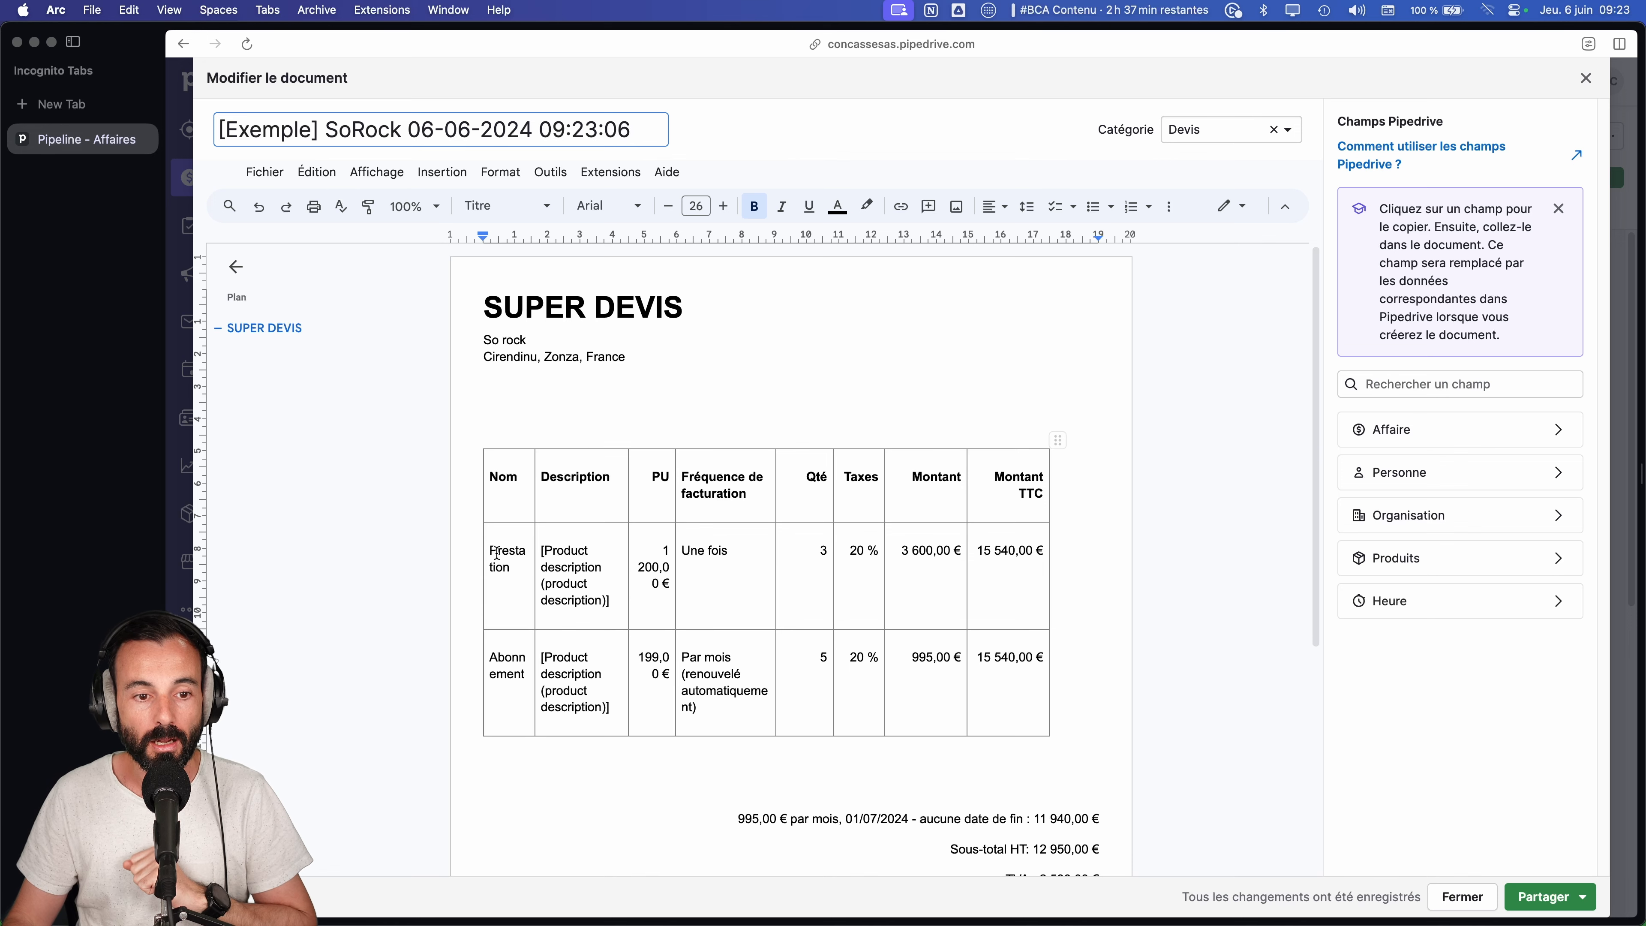
drag(498, 553, 509, 555)
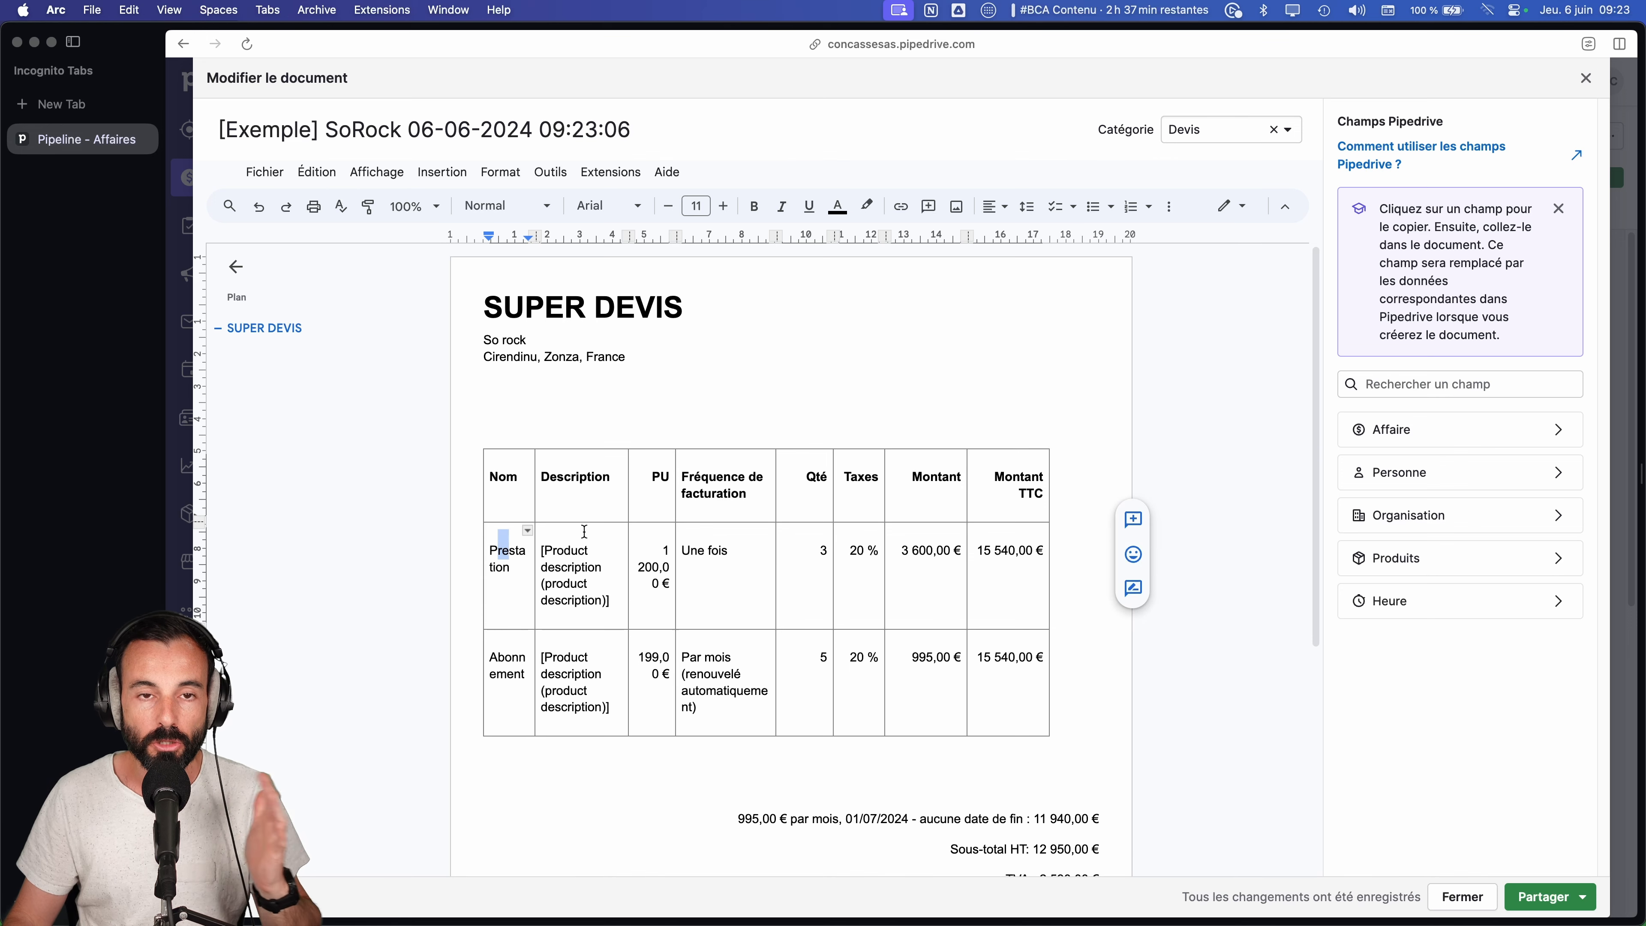
- Widen the PU column of the quote's product table at the expense of the Fréquence de facturation column
drag(676, 484, 700, 484)
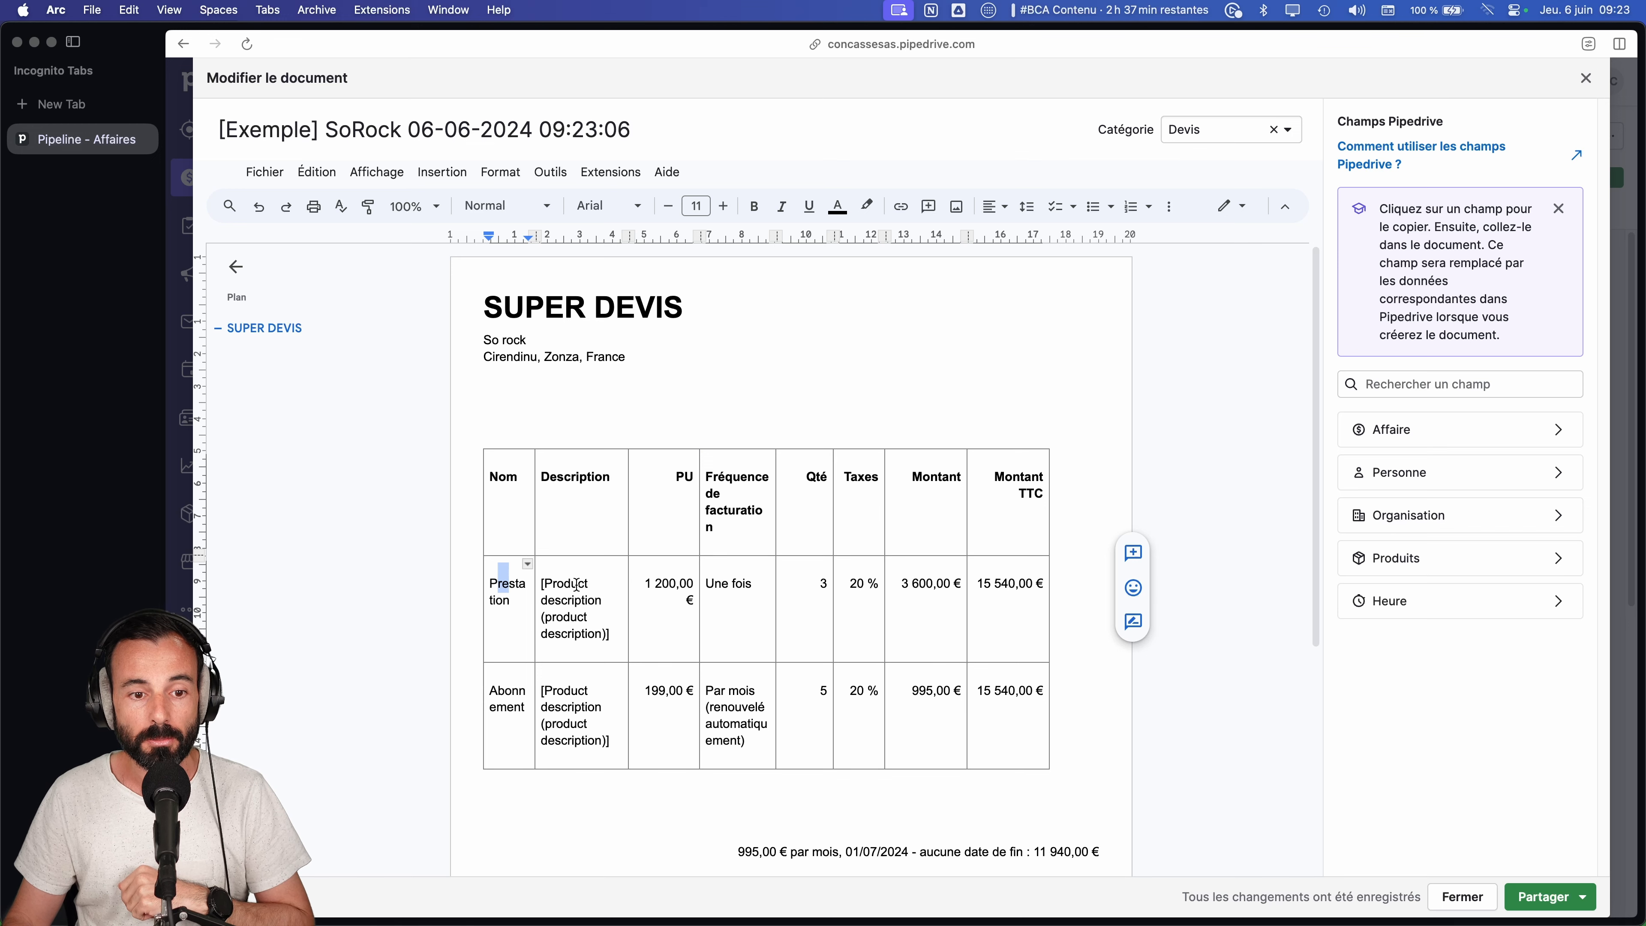
drag(648, 587, 699, 589)
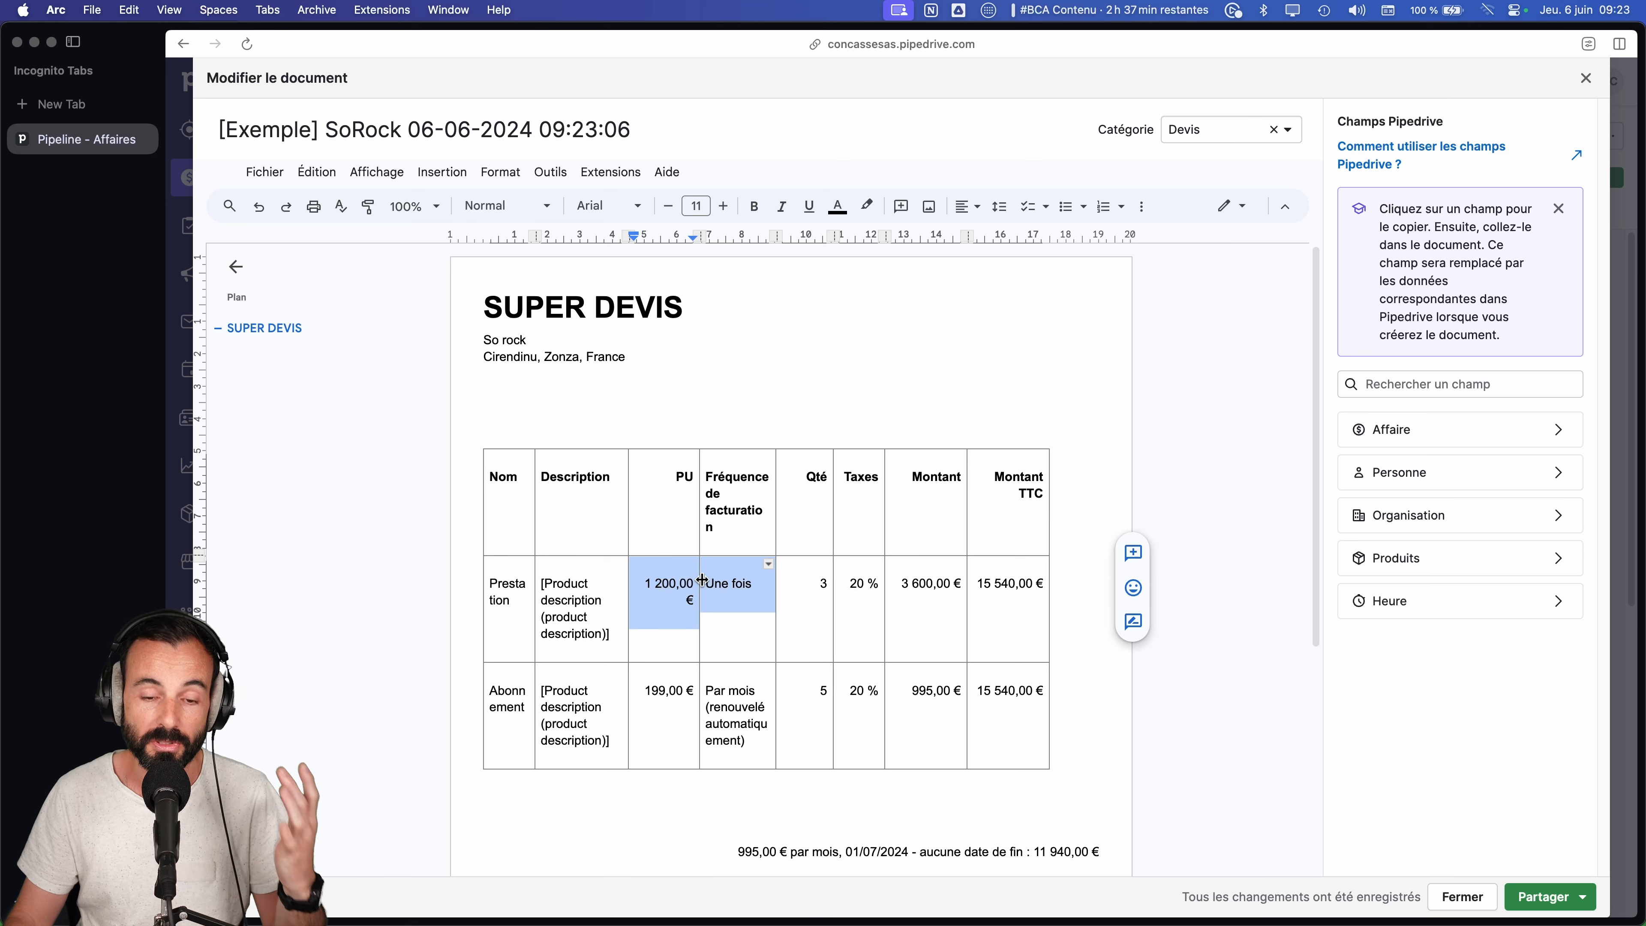
drag(811, 493, 845, 487)
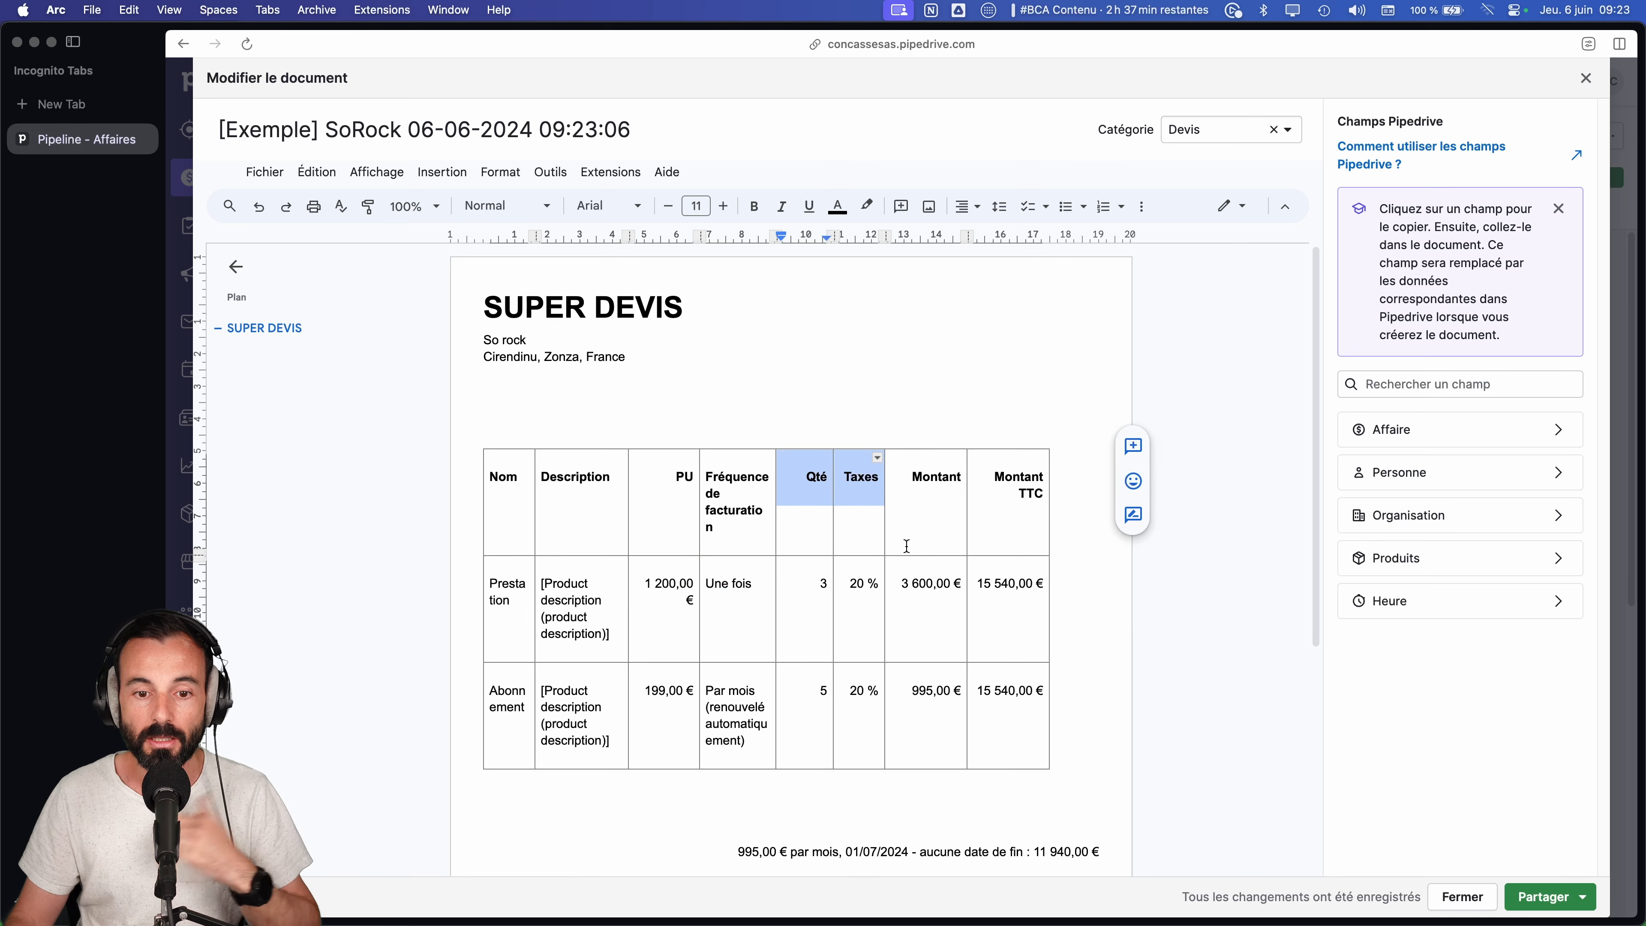
click(937, 484)
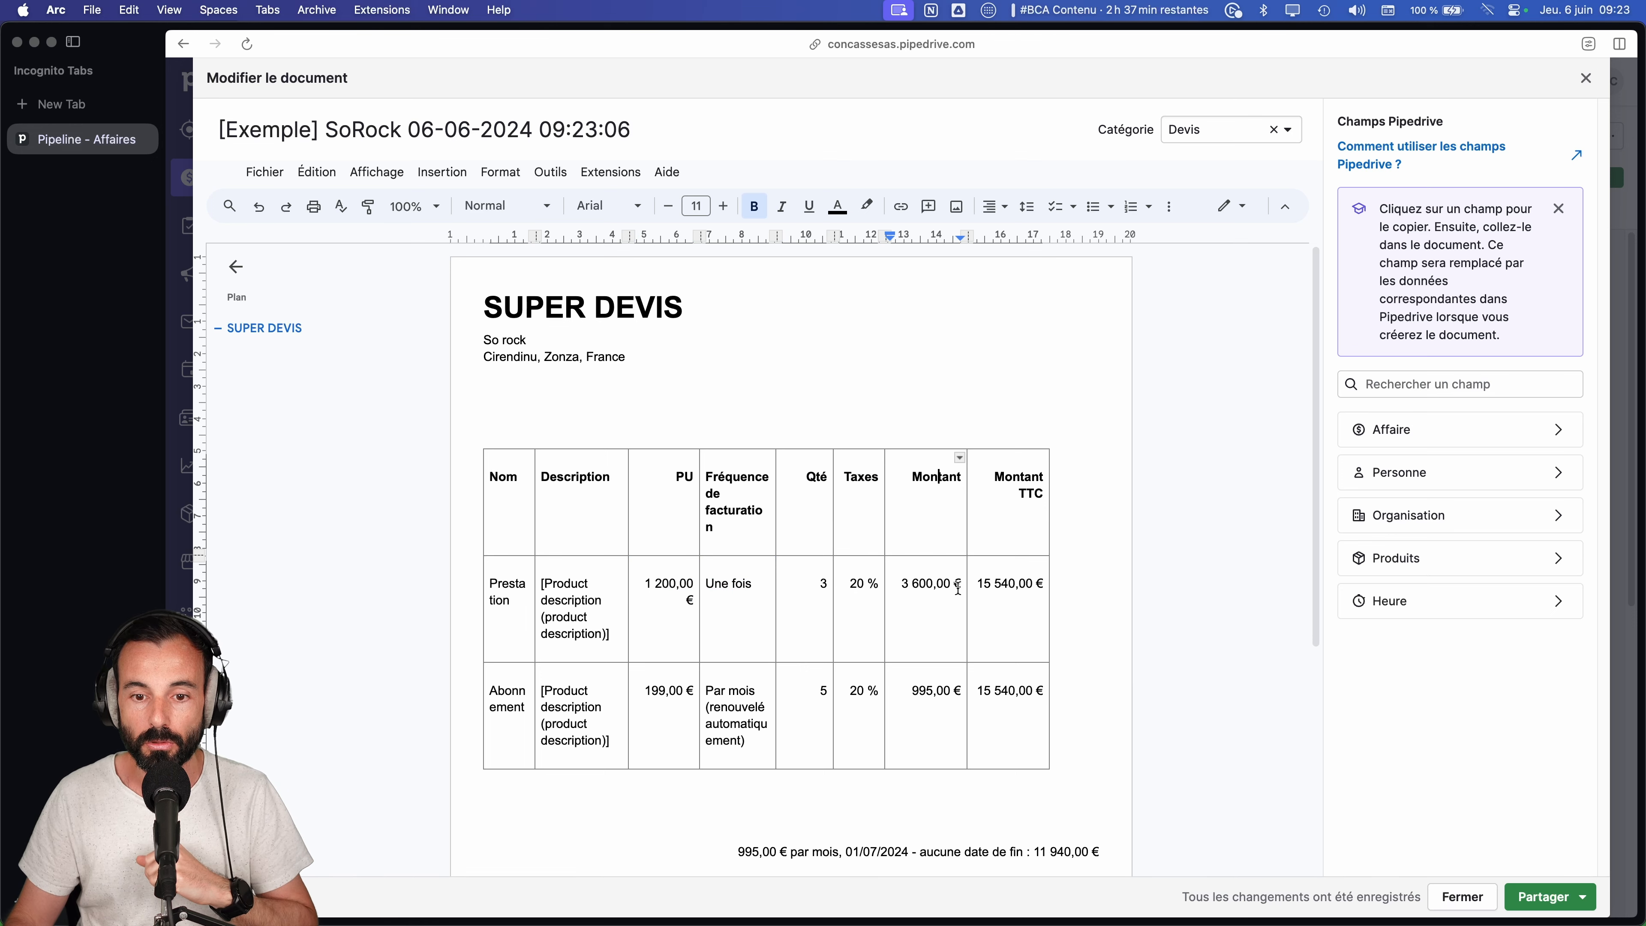
- Delete the Montant TTC column from the quote's product table
double_click(1036, 495)
key(BackSpace)
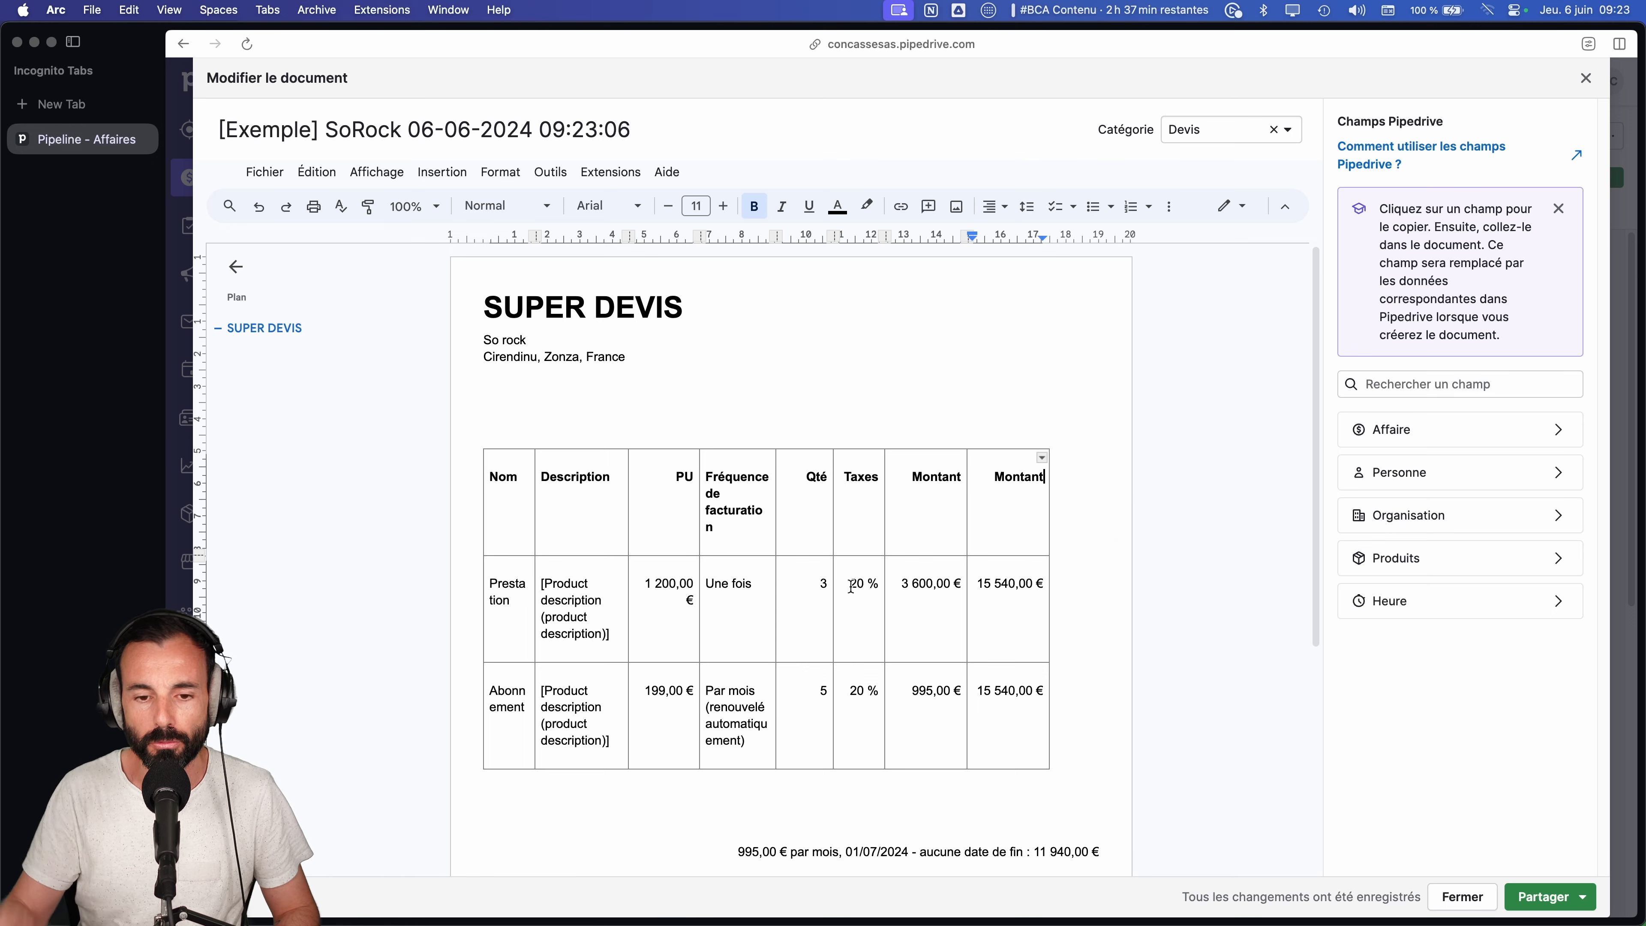
scroll(817, 558, down, 5)
scroll(775, 522, up, 4)
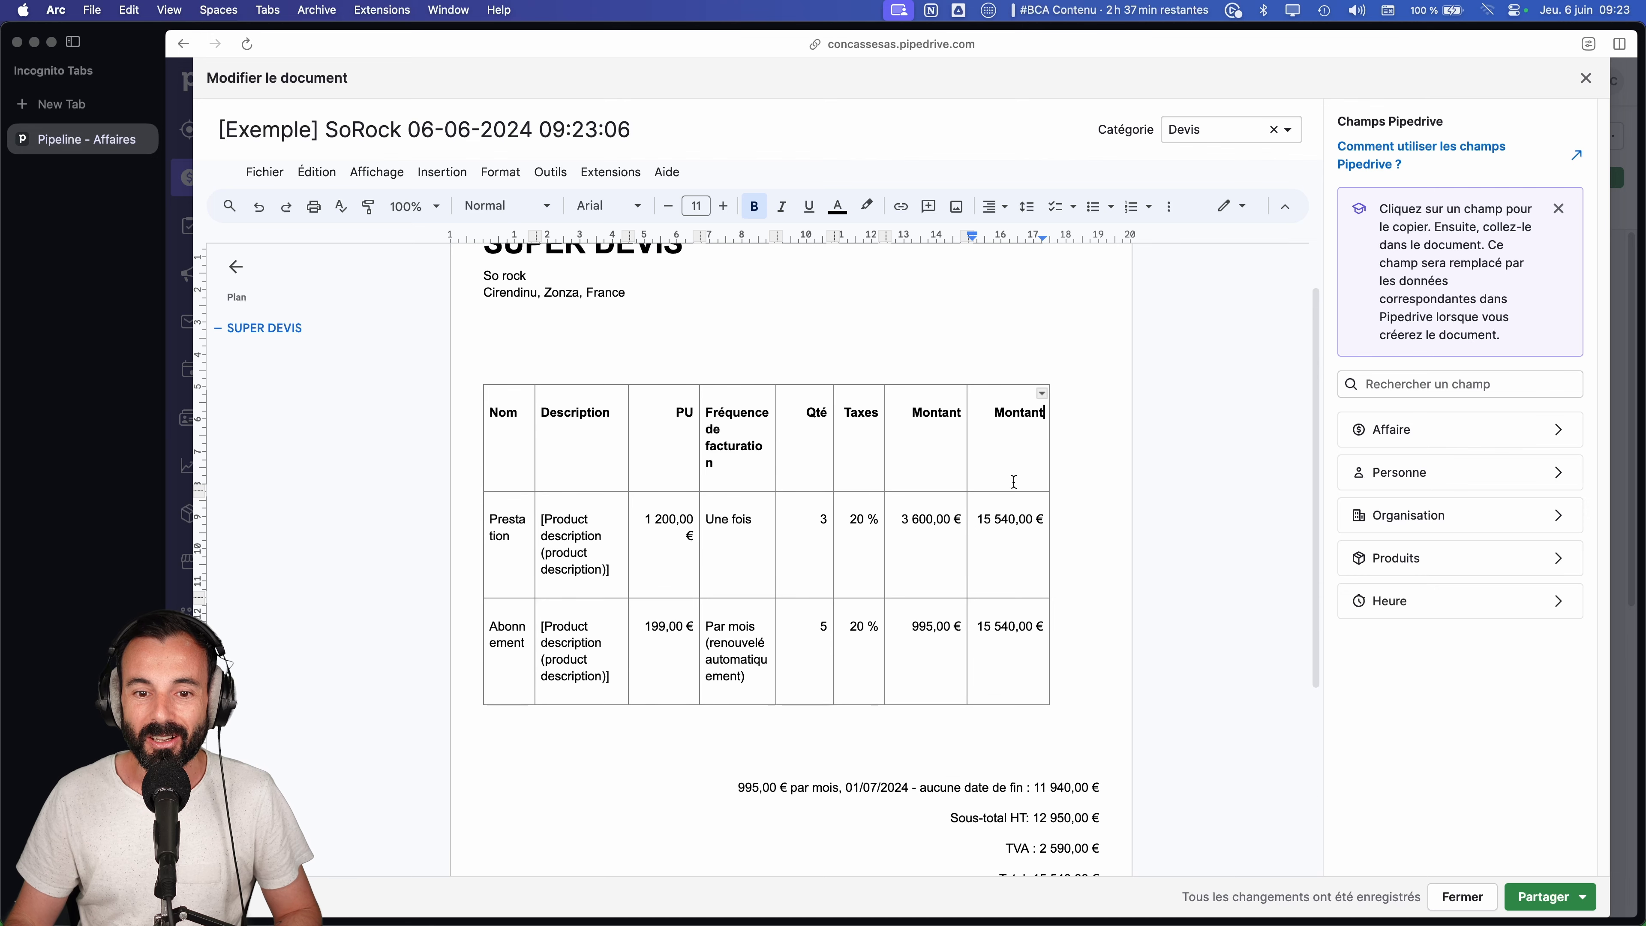
right_click(1029, 420)
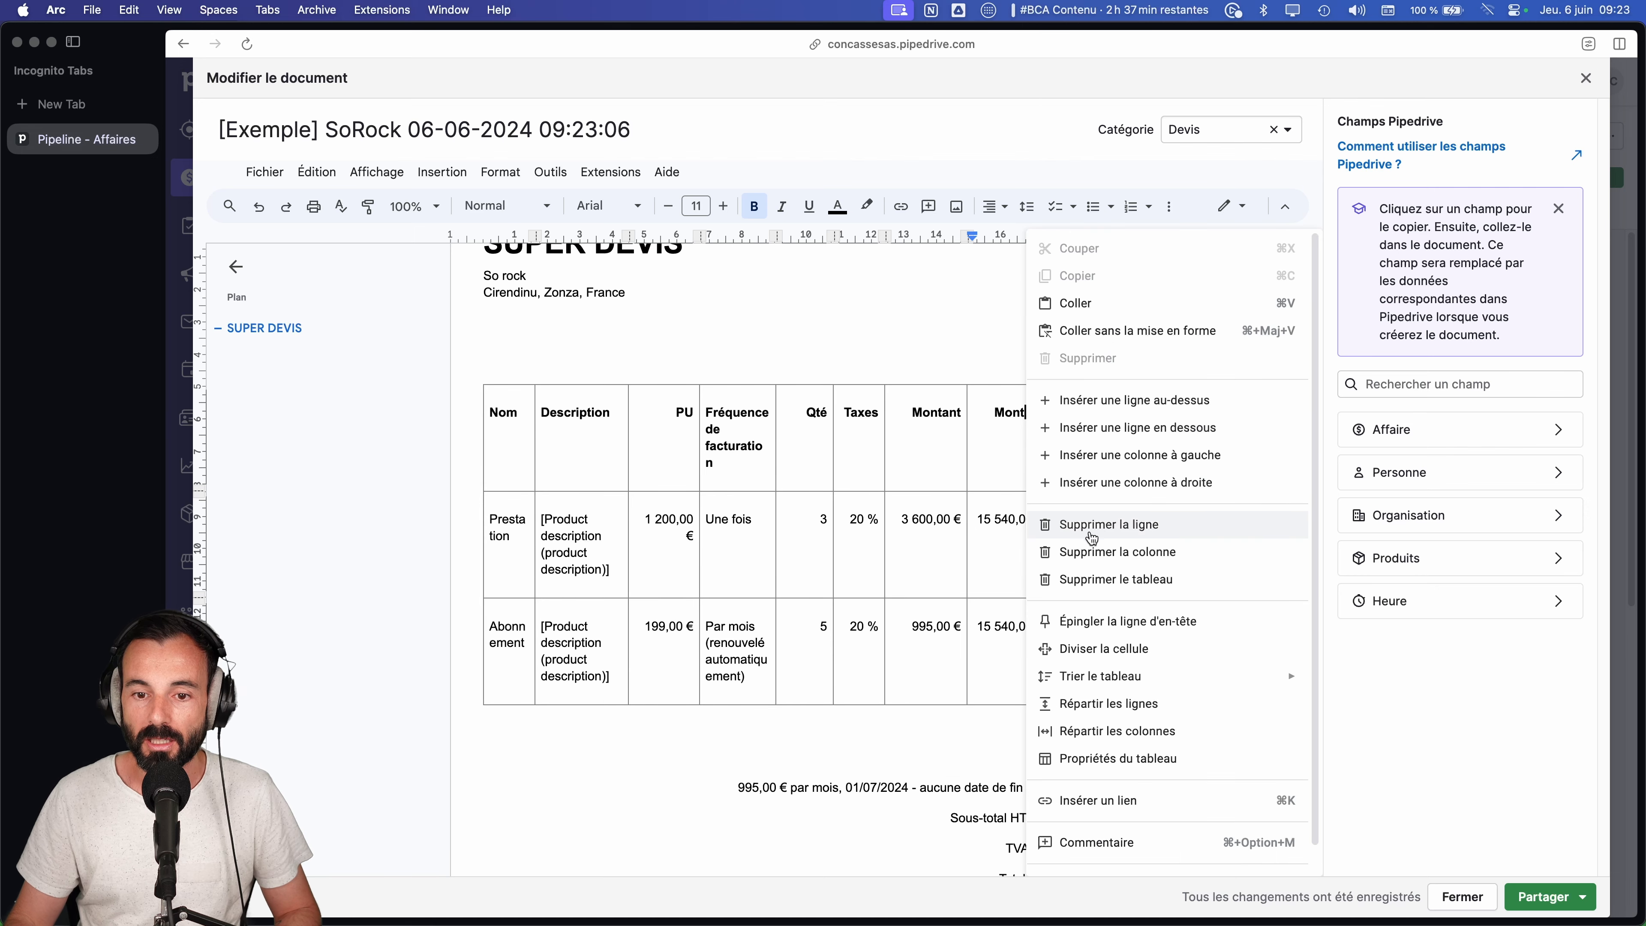
click(1101, 556)
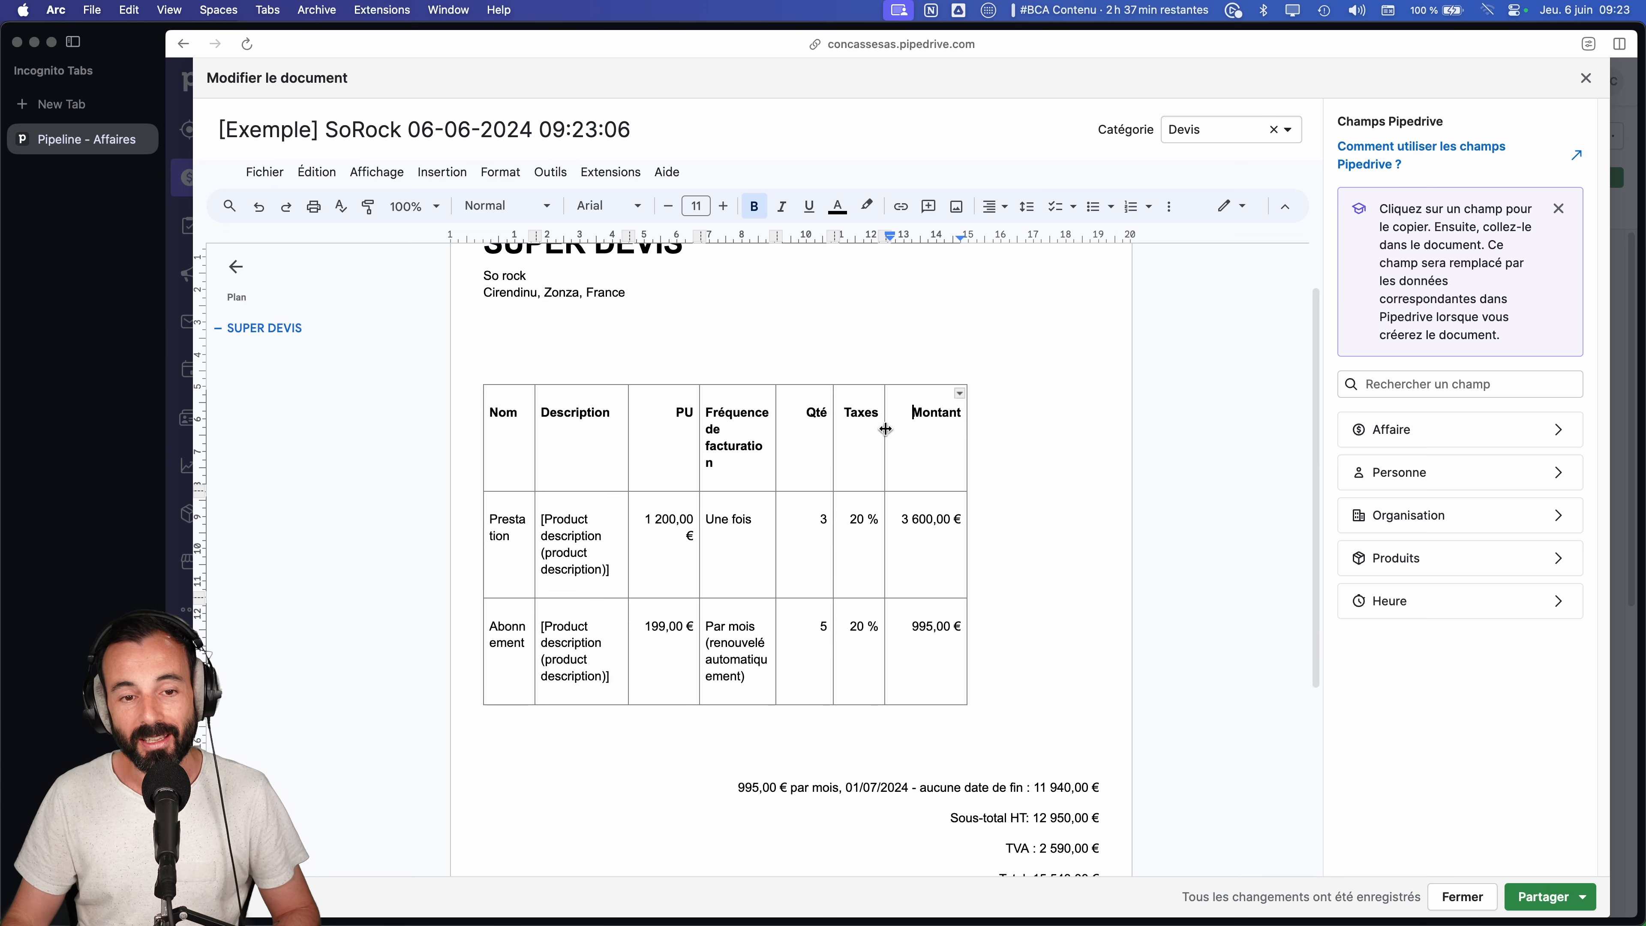
- Review the recurring billing line, subtotal, VAT and total beneath the quote's product table
scroll(884, 428, down, 3)
scroll(870, 431, down, 2)
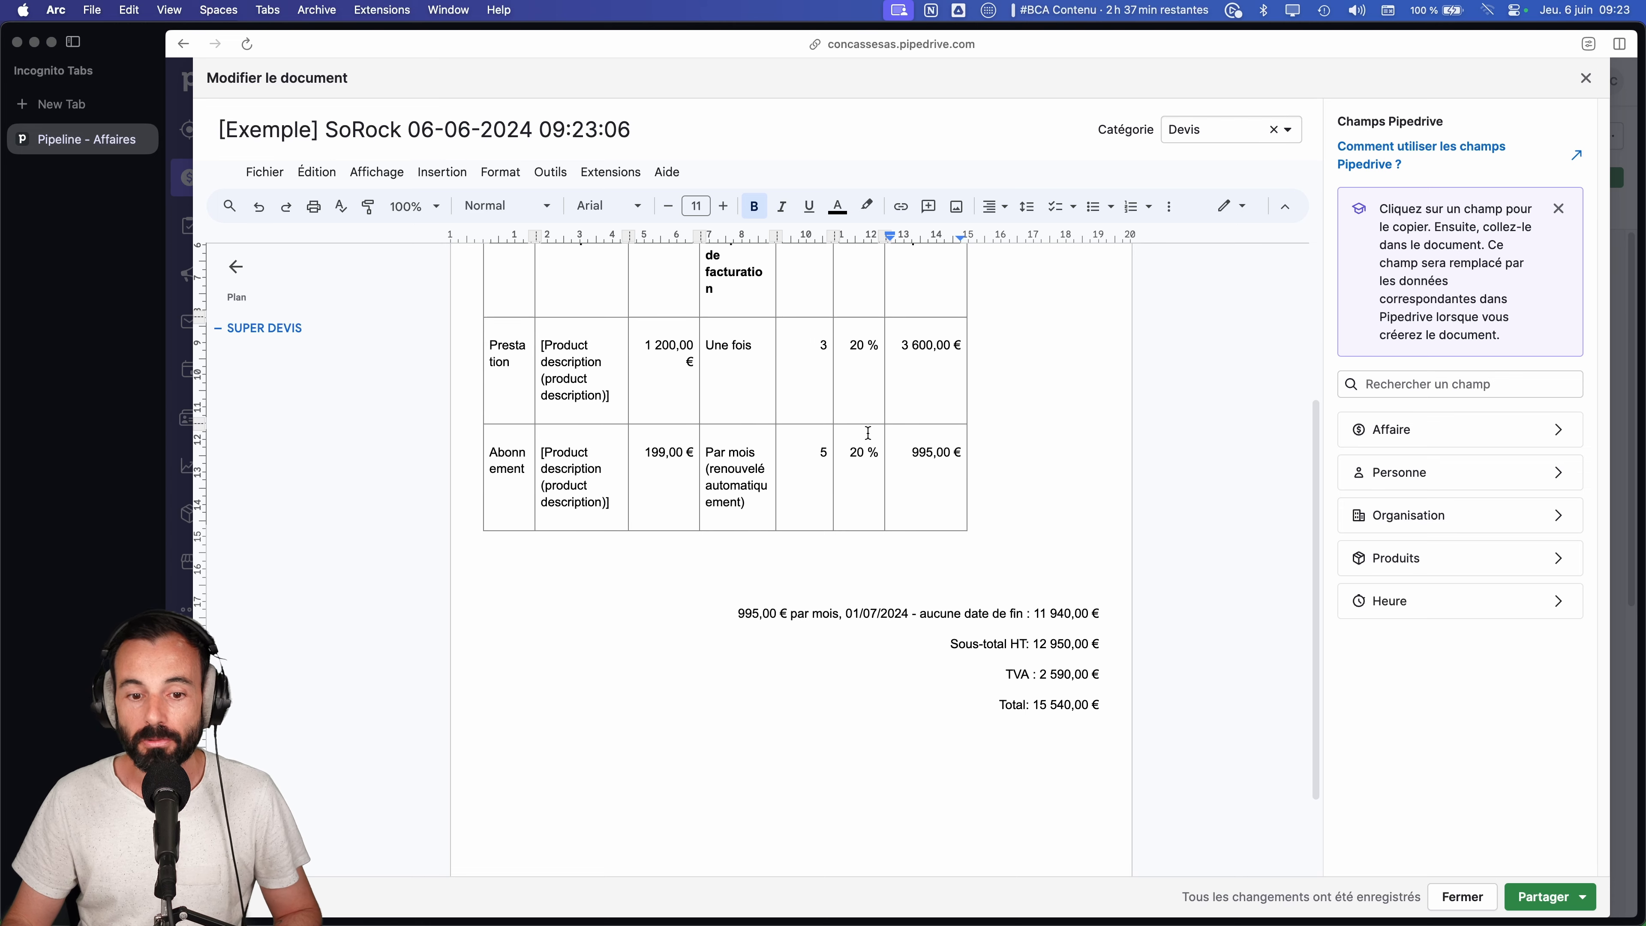
drag(733, 614, 882, 614)
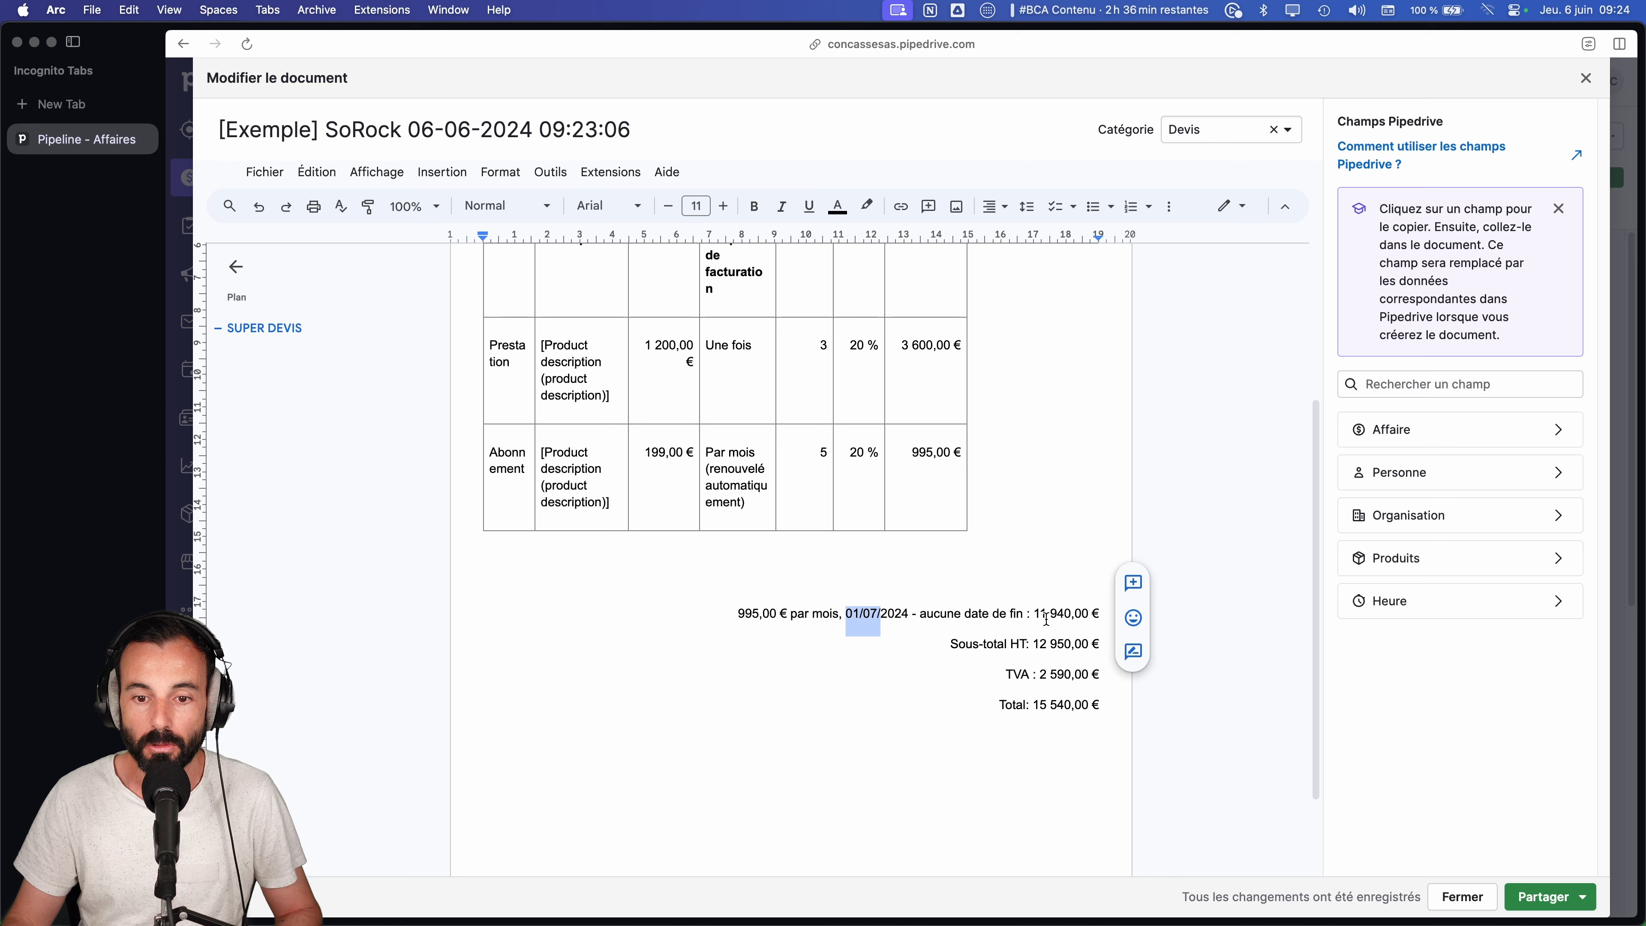
drag(1045, 614, 1070, 614)
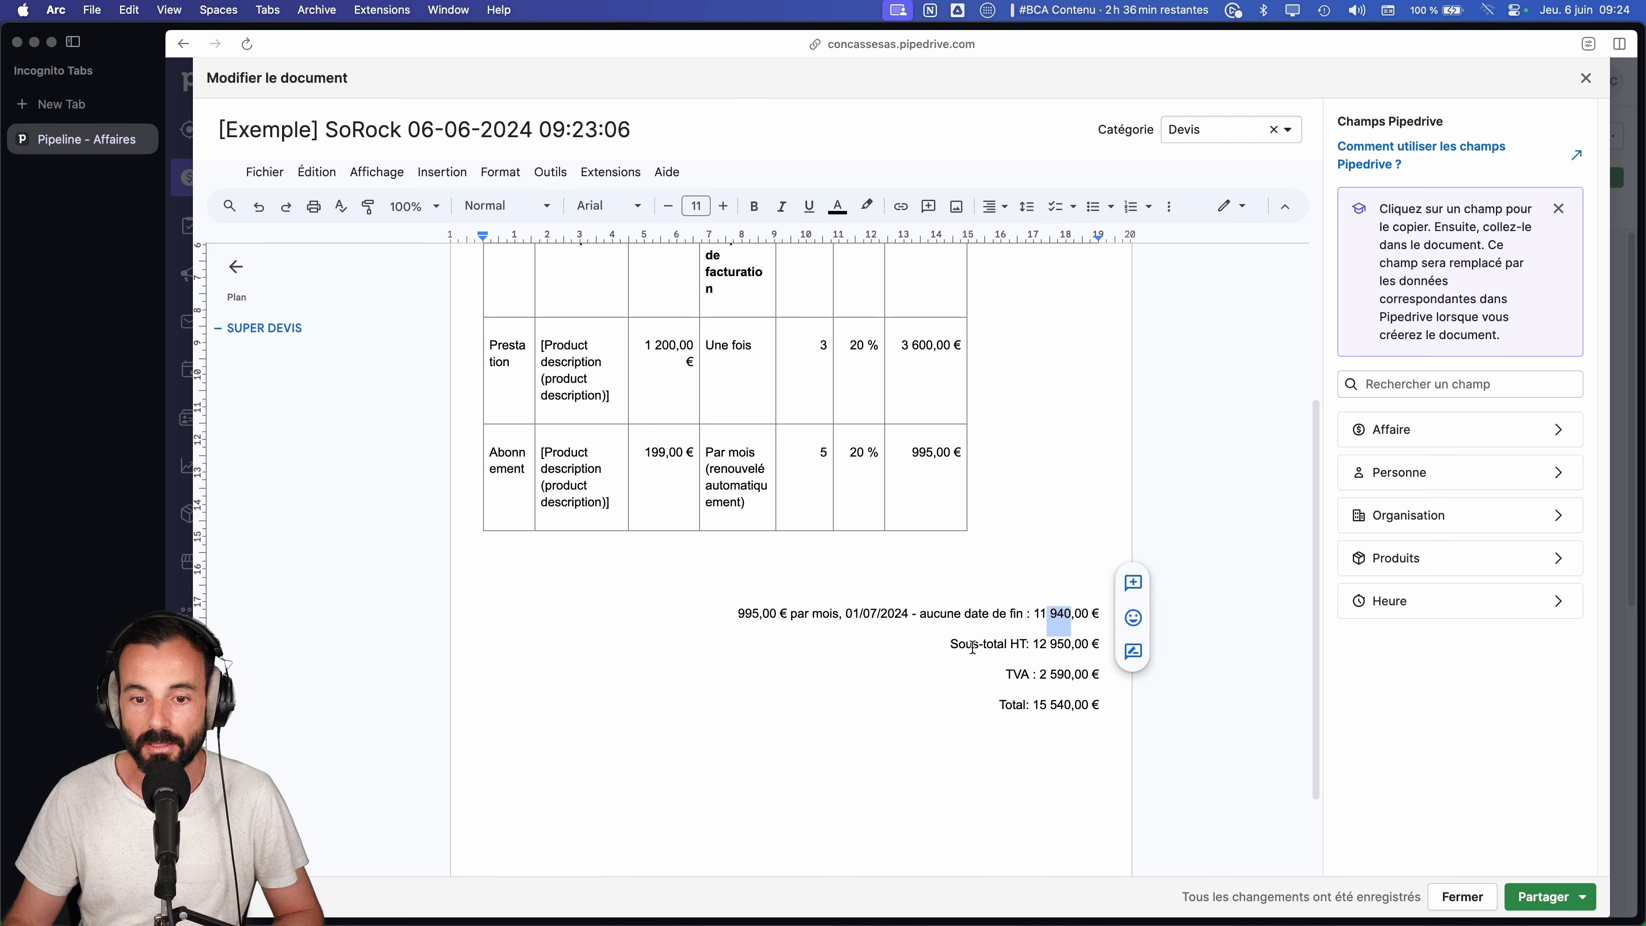
drag(972, 647, 1102, 651)
drag(1006, 675, 1086, 711)
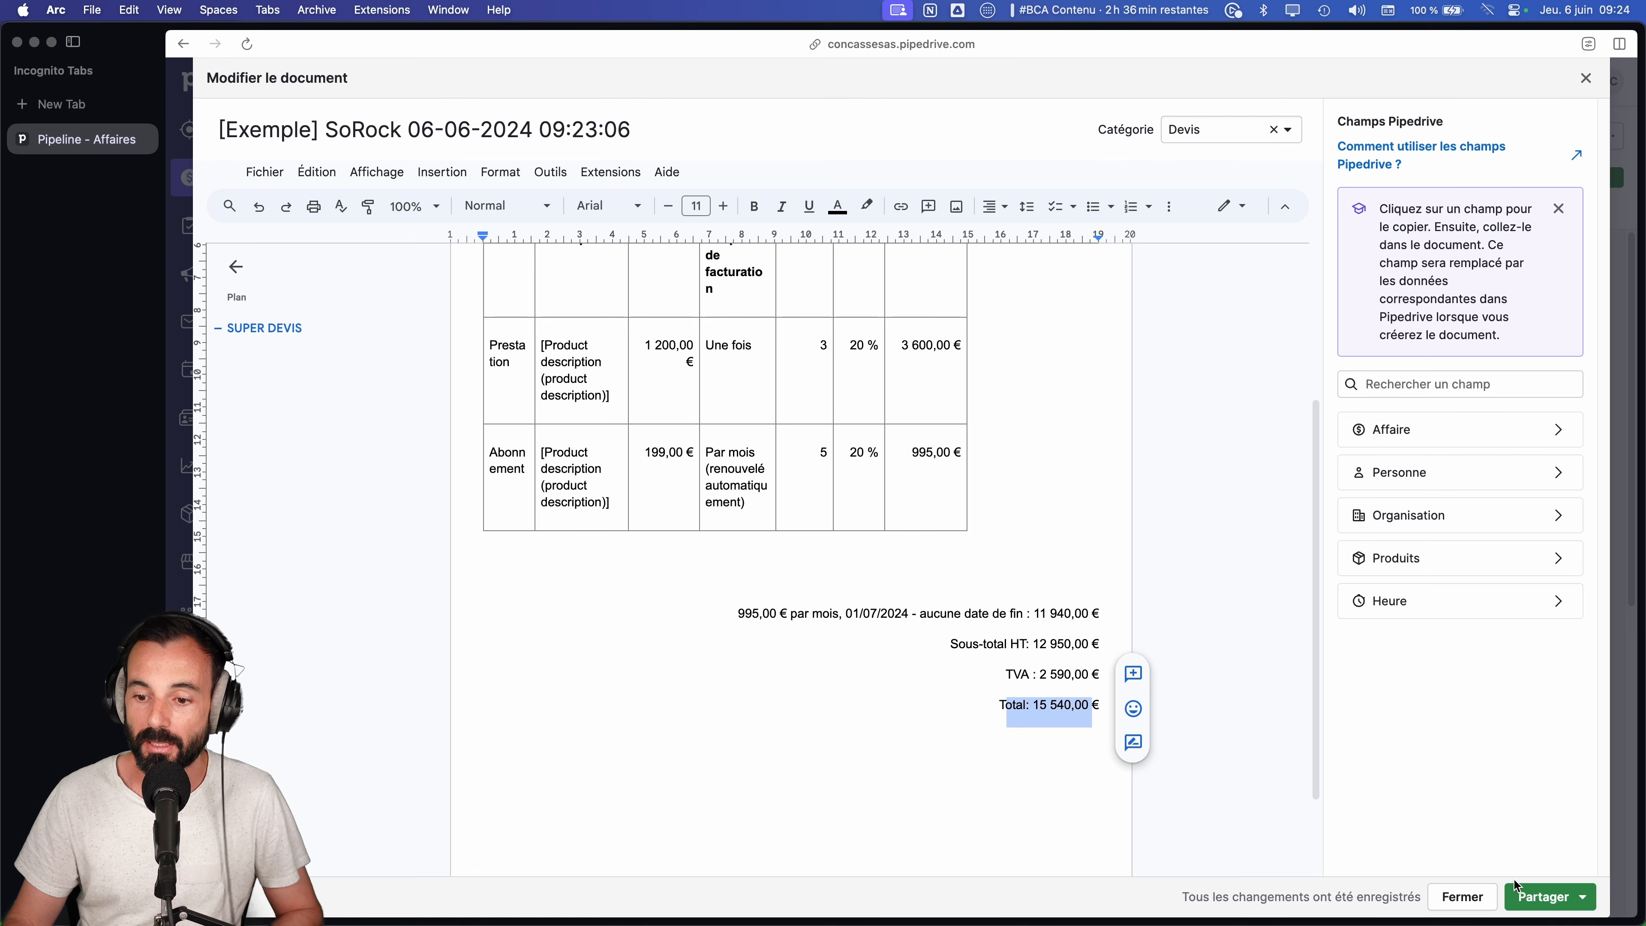
- Share the quote document via a link and copy that link
click(1579, 899)
click(1508, 799)
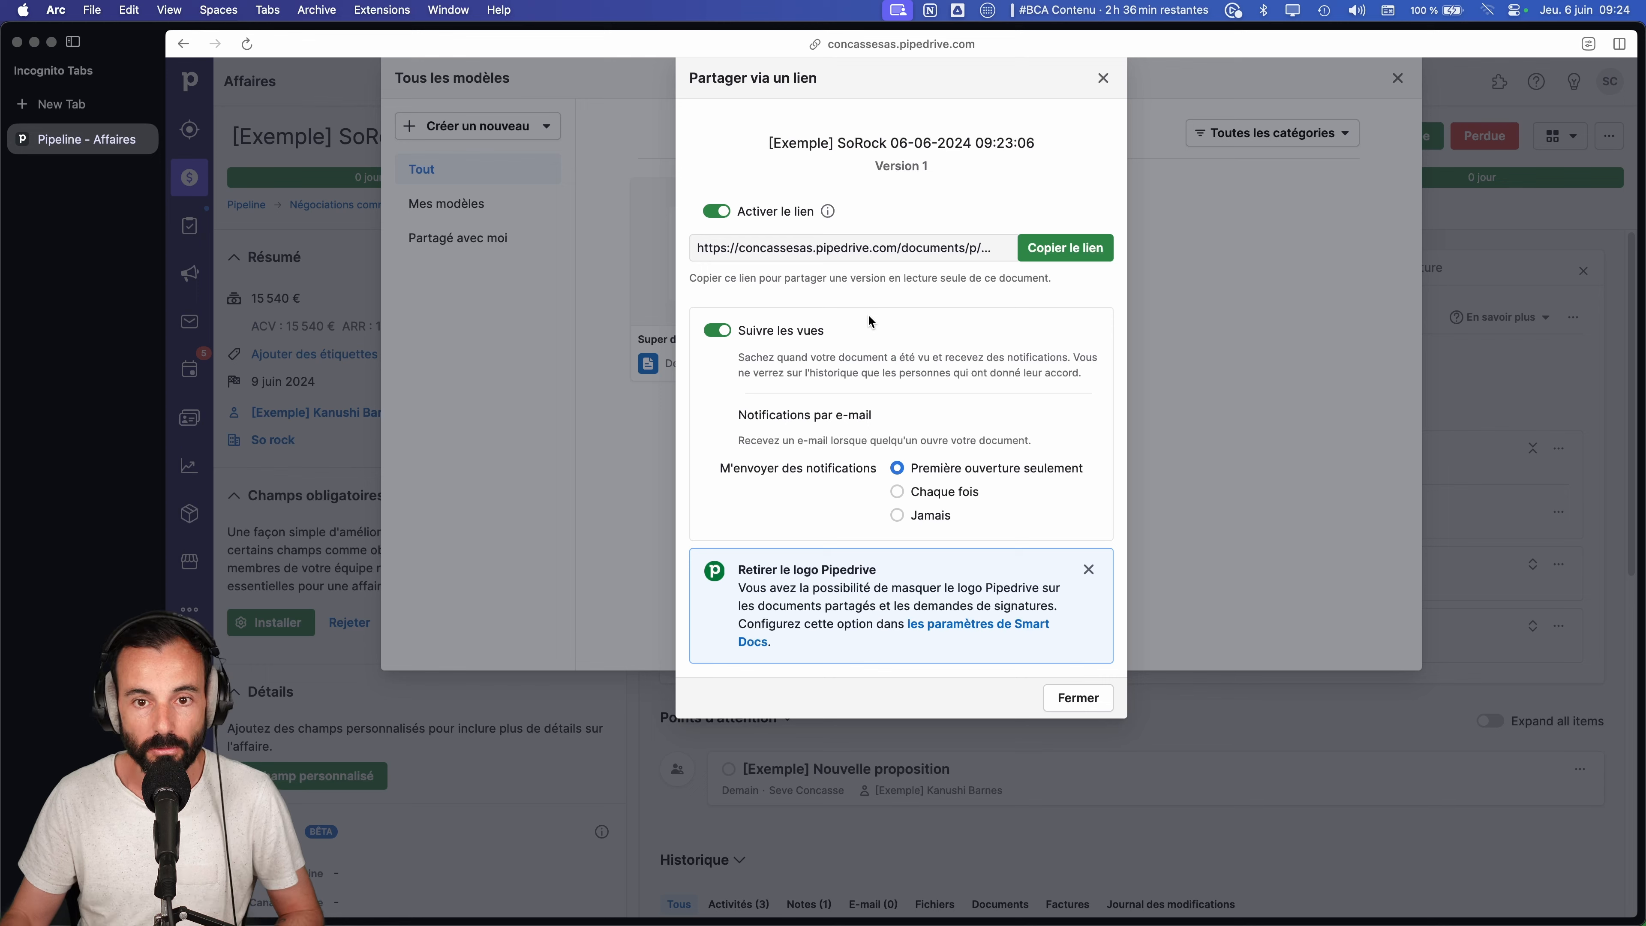
click(1044, 252)
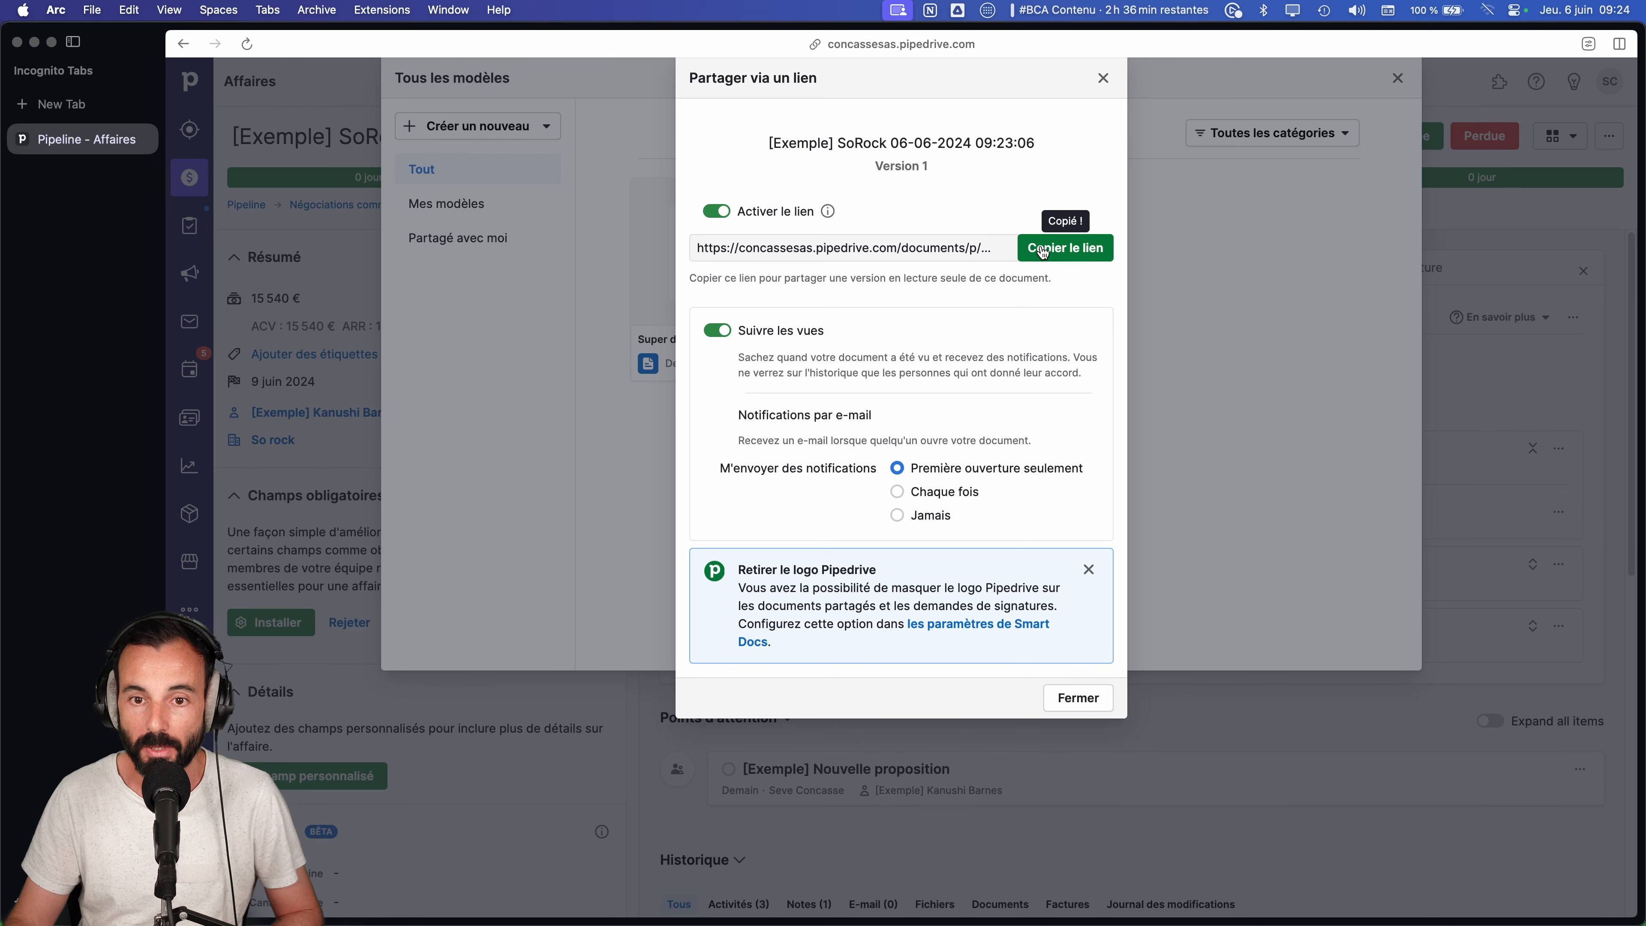
- Open the copied link in a new browser tab and review the shared read-only quote
key(super+t)
key(super+v)
key(Return)
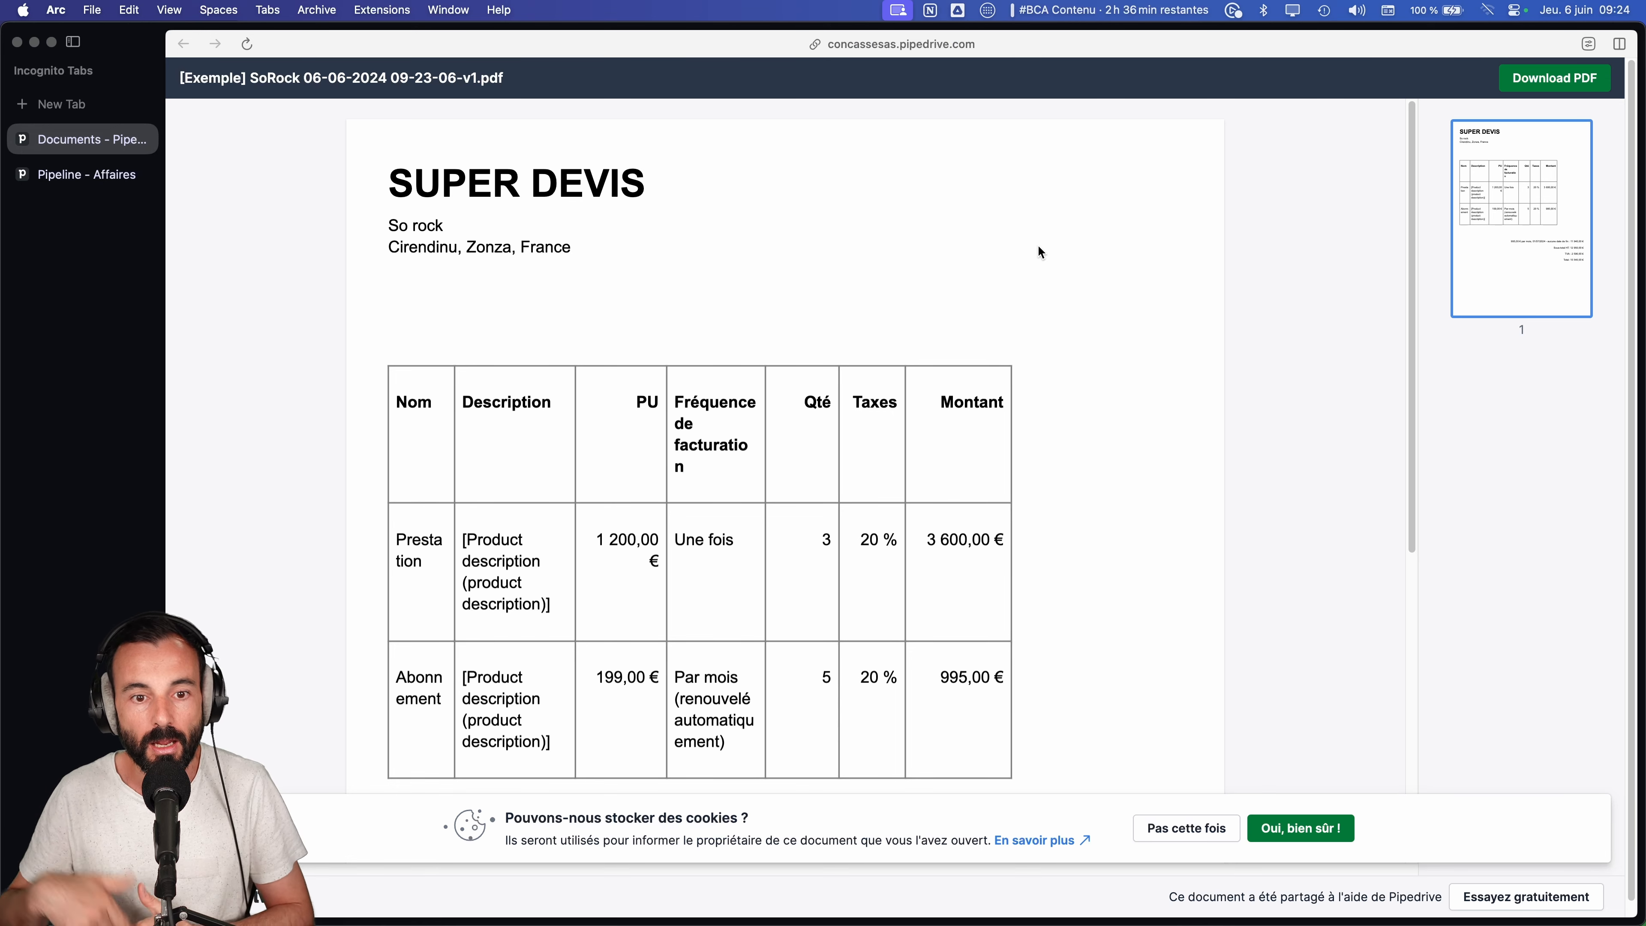
scroll(841, 461, down, 7)
scroll(840, 467, up, 7)
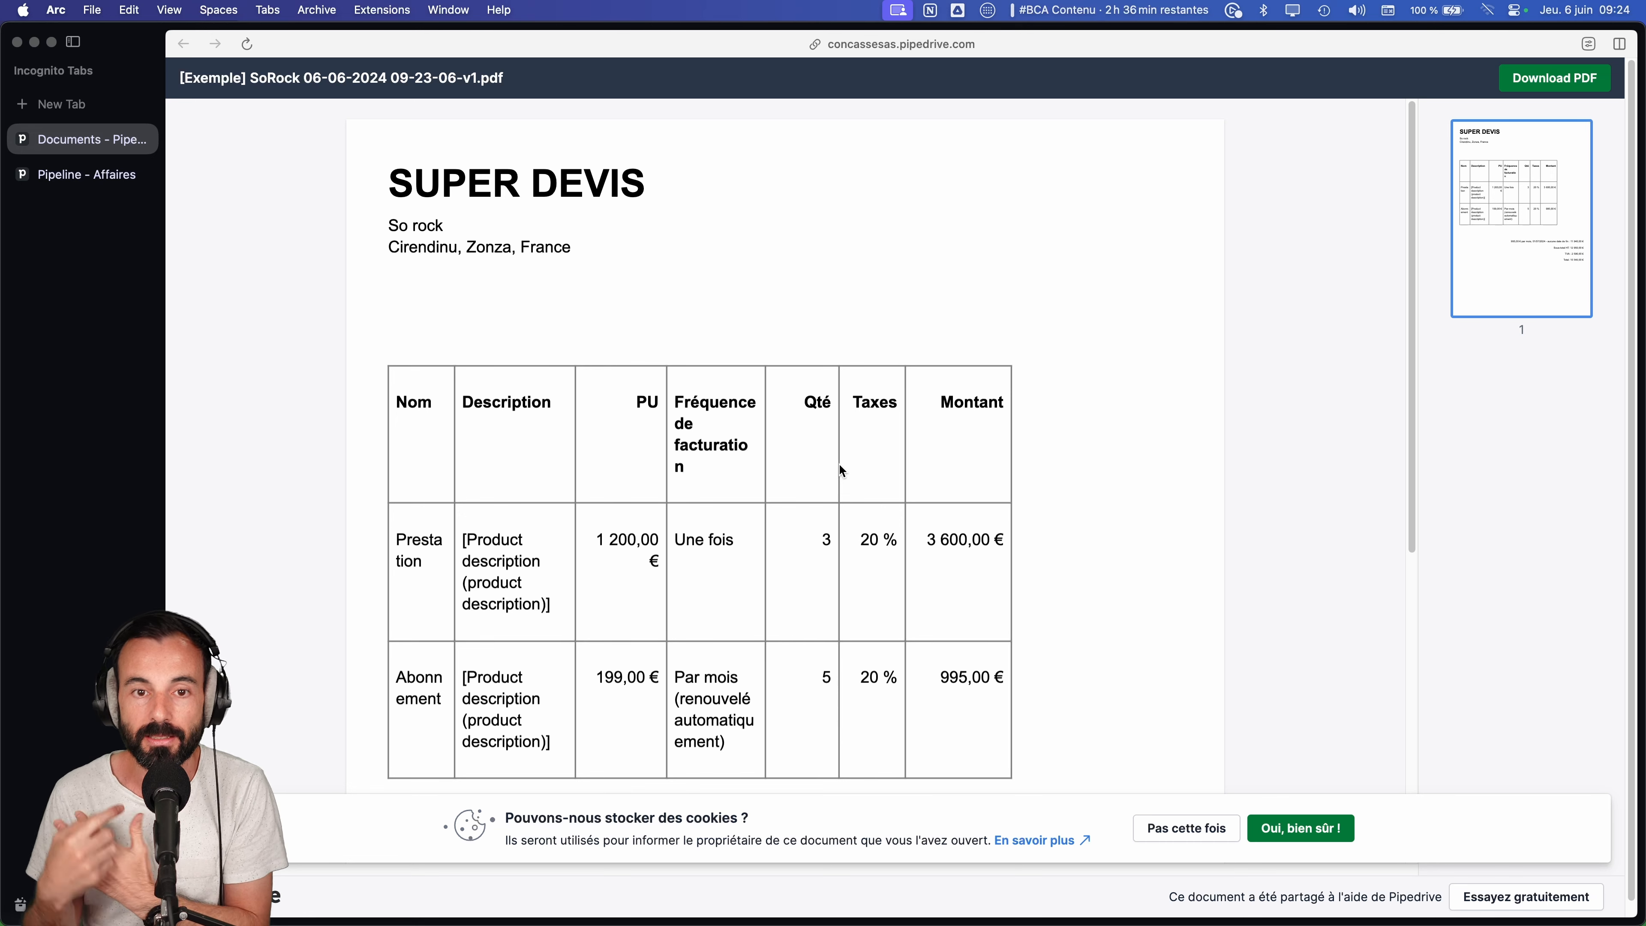
- Return to the deal's sharing settings, set e-mail notifications to Chaque fois, and close the sharing and template windows
click(85, 174)
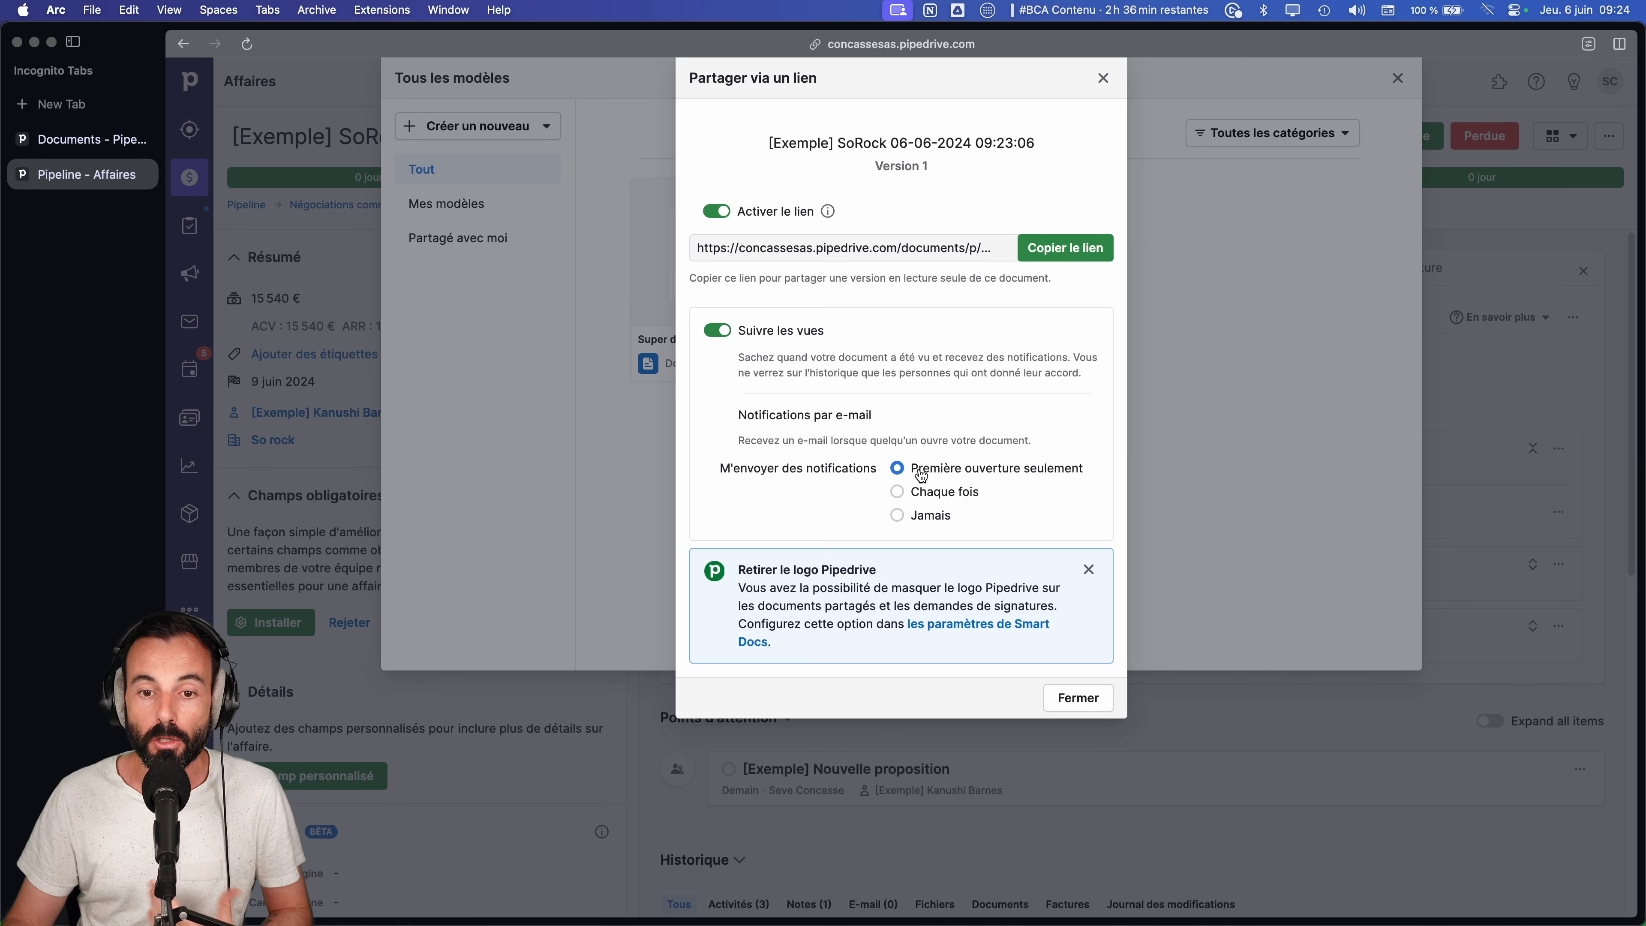
click(918, 496)
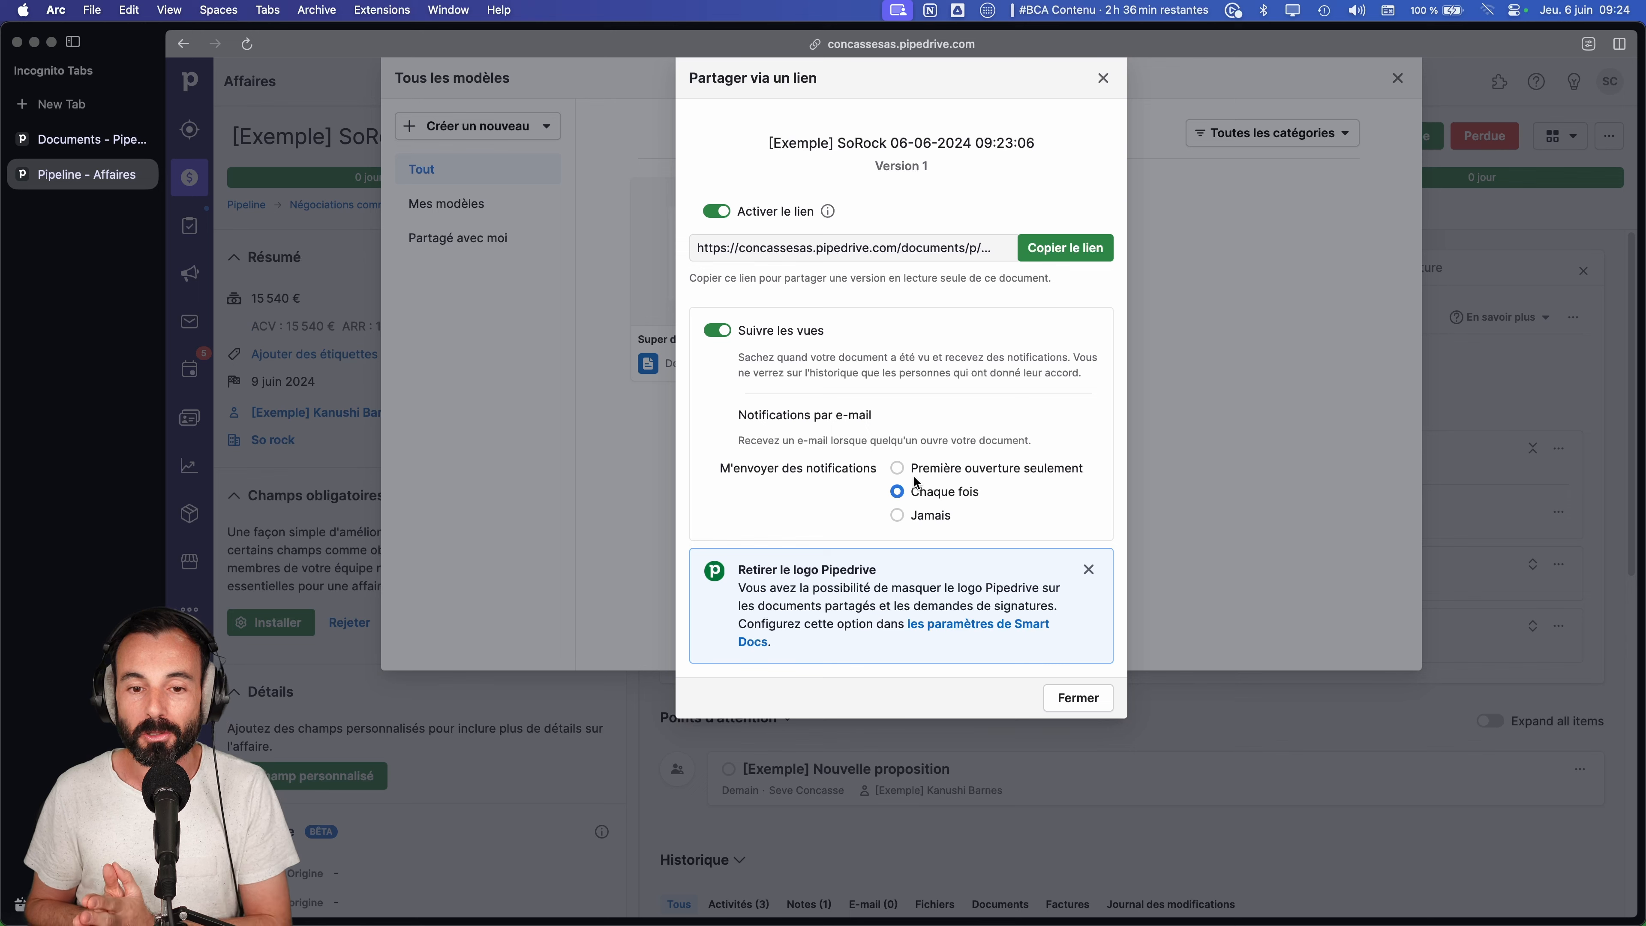
click(1092, 693)
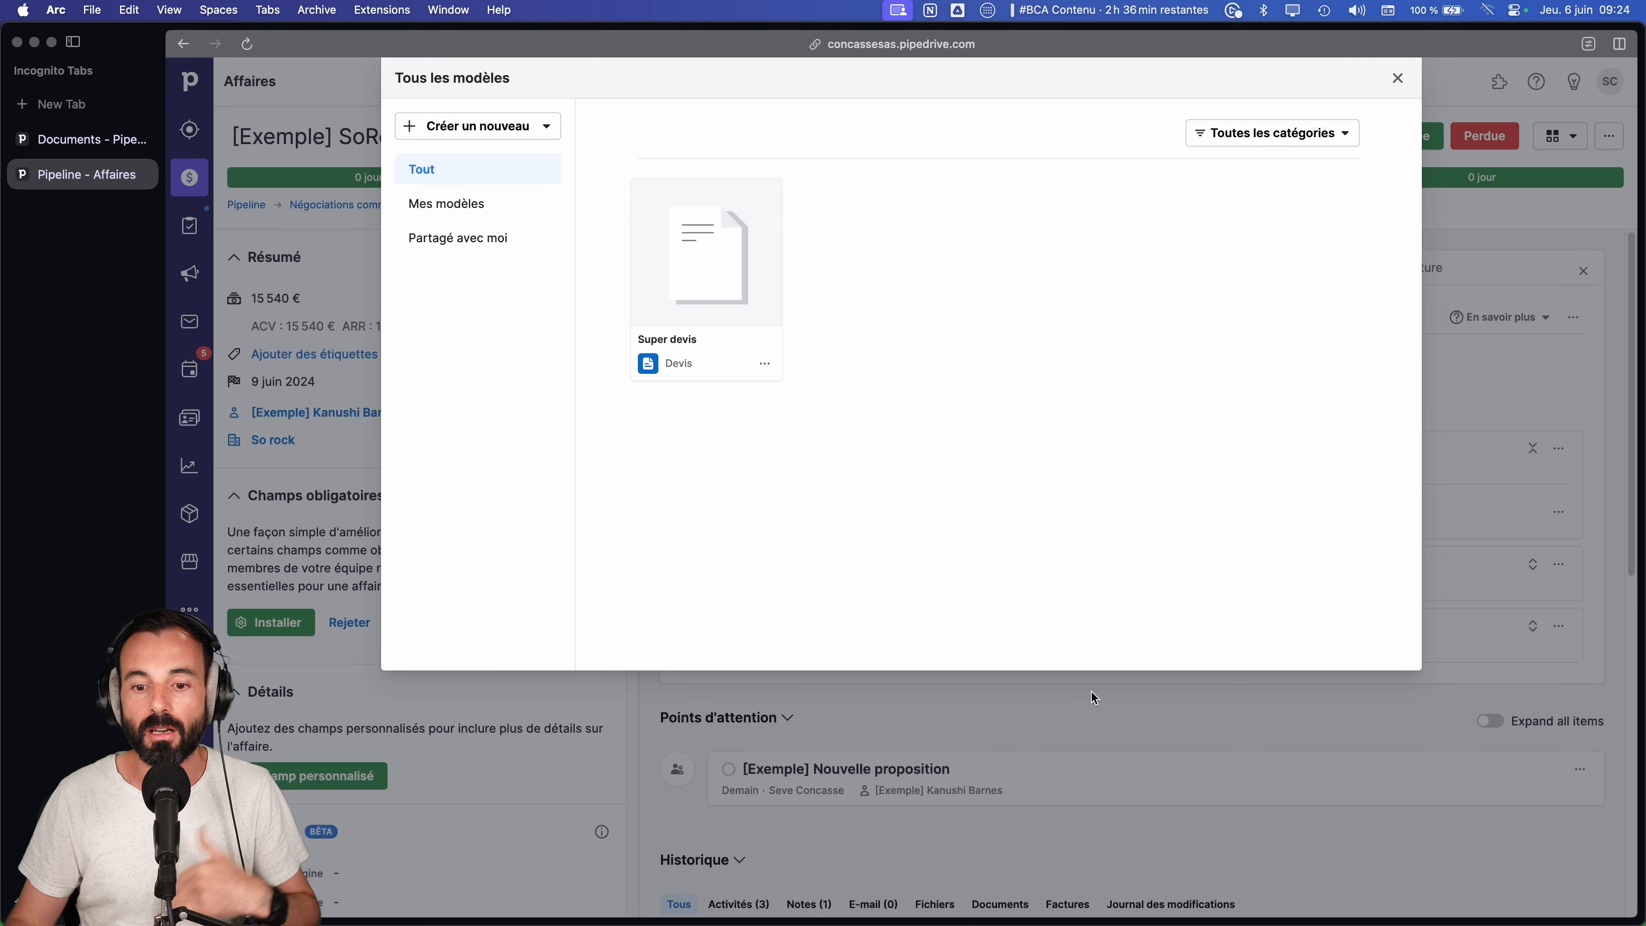
click(1397, 78)
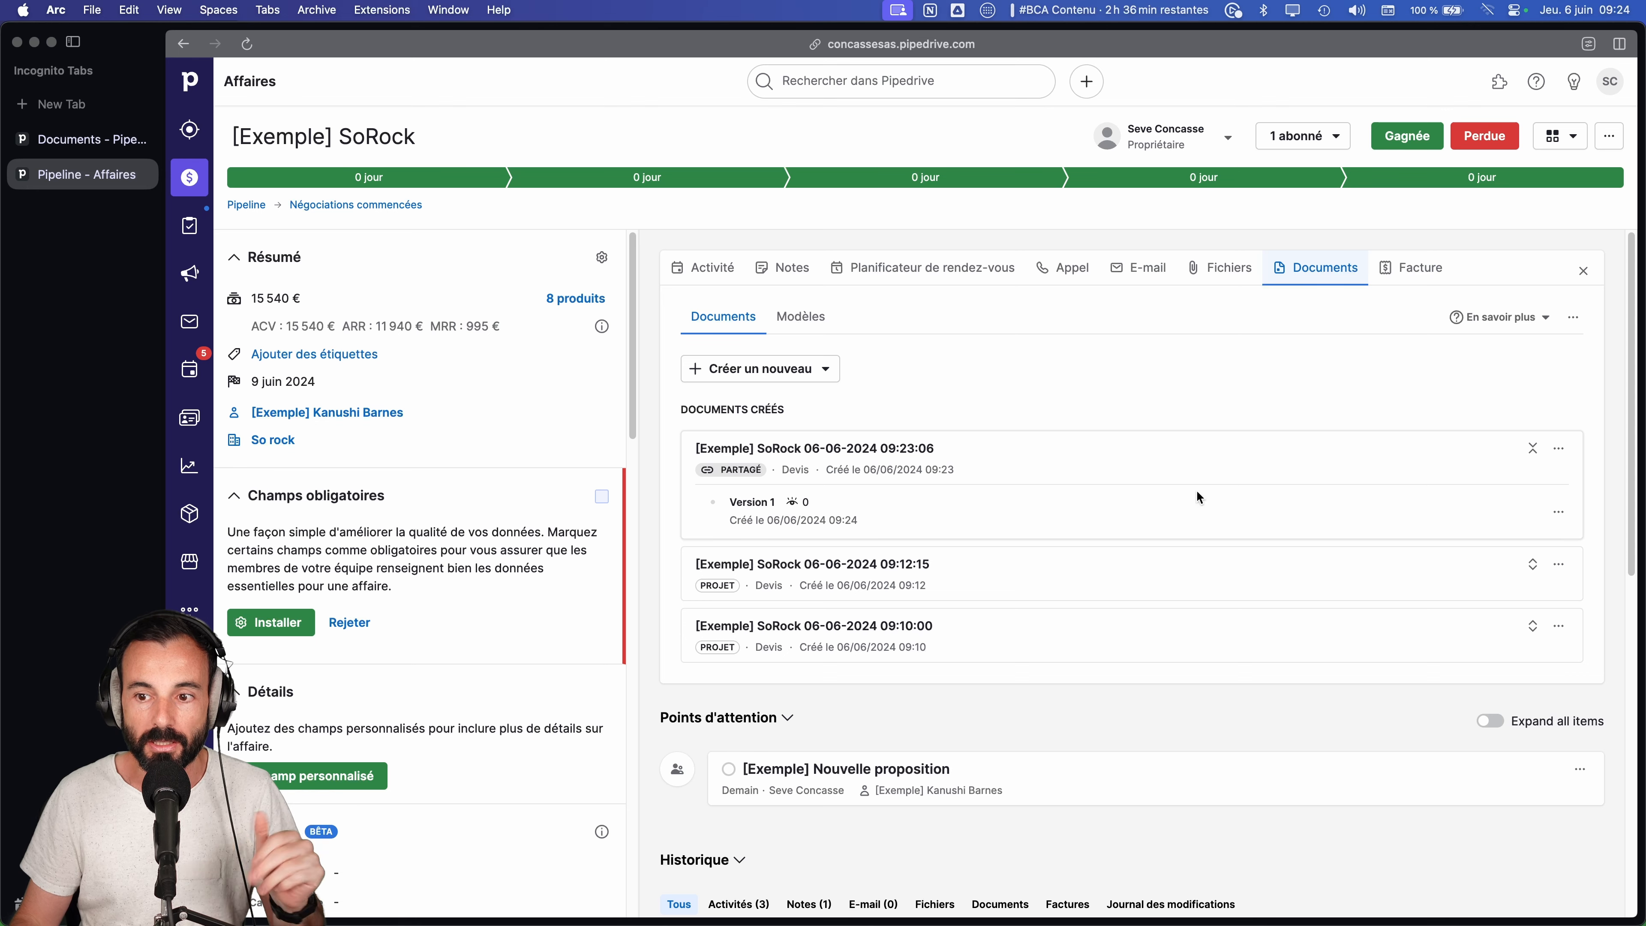
- Examine the actions available for Version 1 of the shared quote, including the signature request, and the deal's history
click(1558, 514)
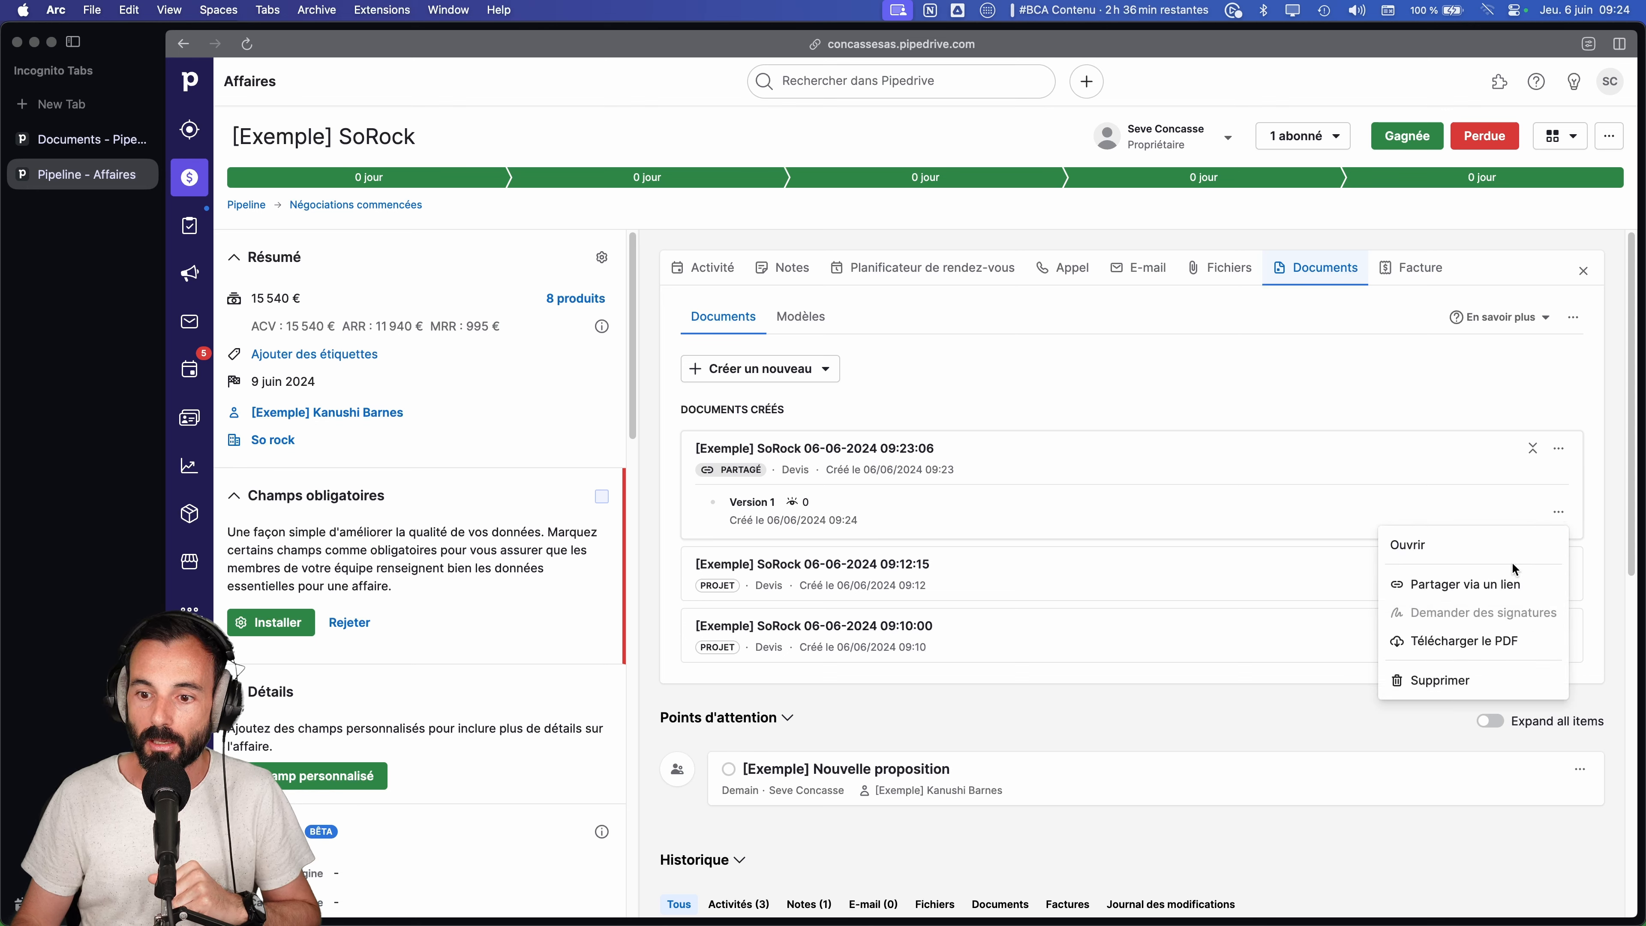
mouse_move(1463, 605)
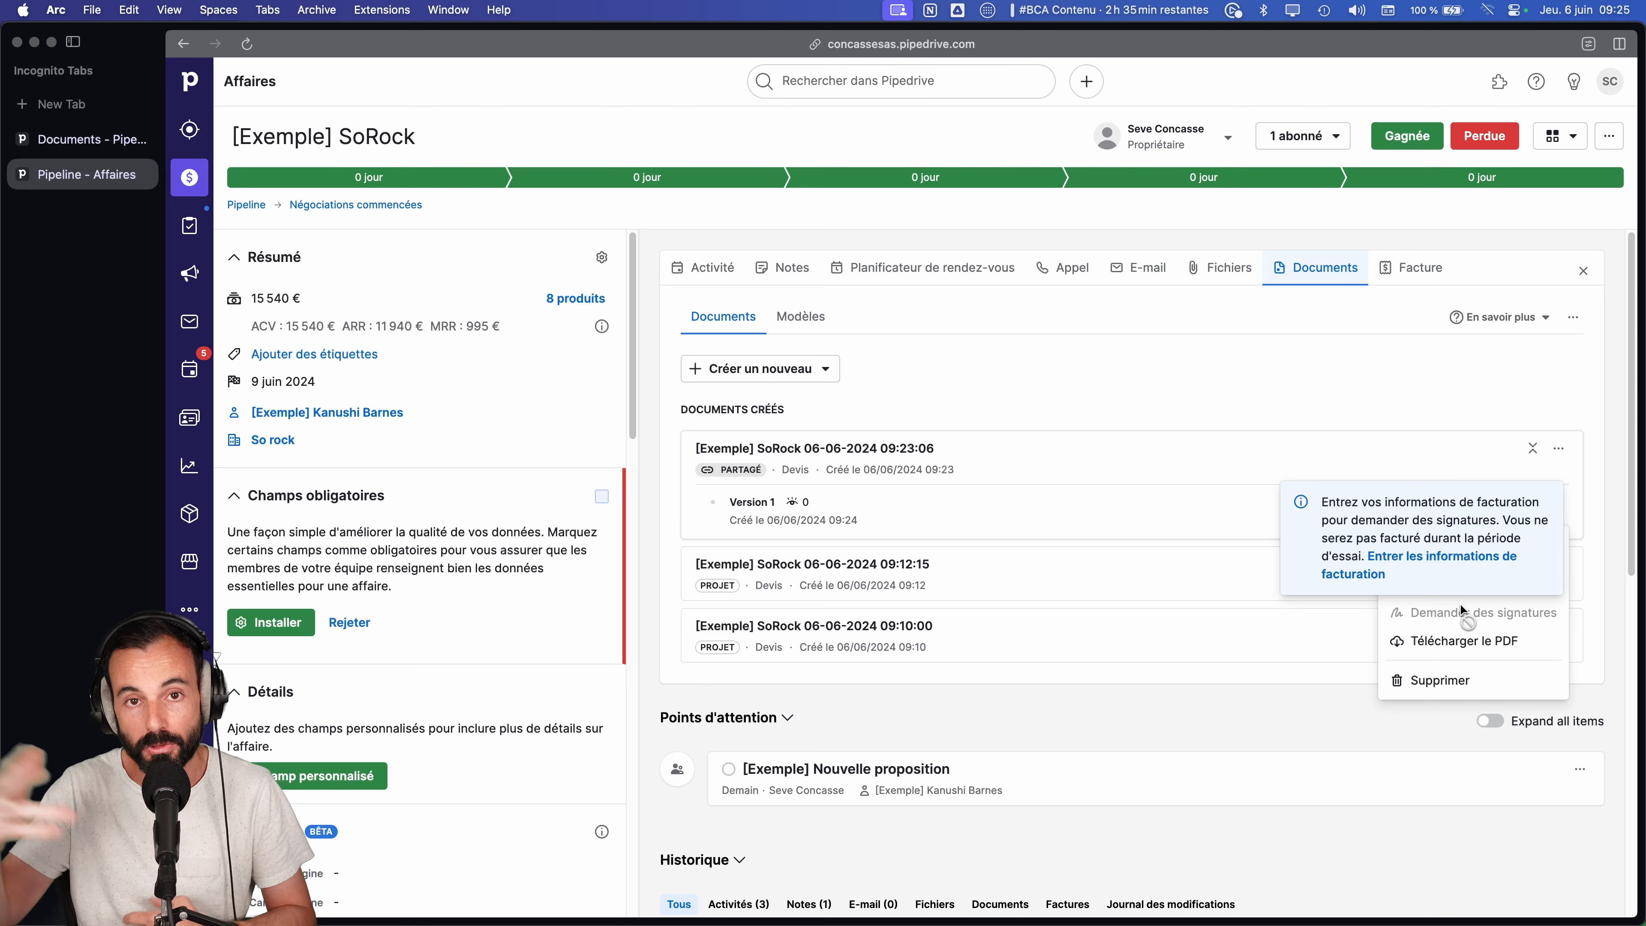
scroll(1461, 609, down, 6)
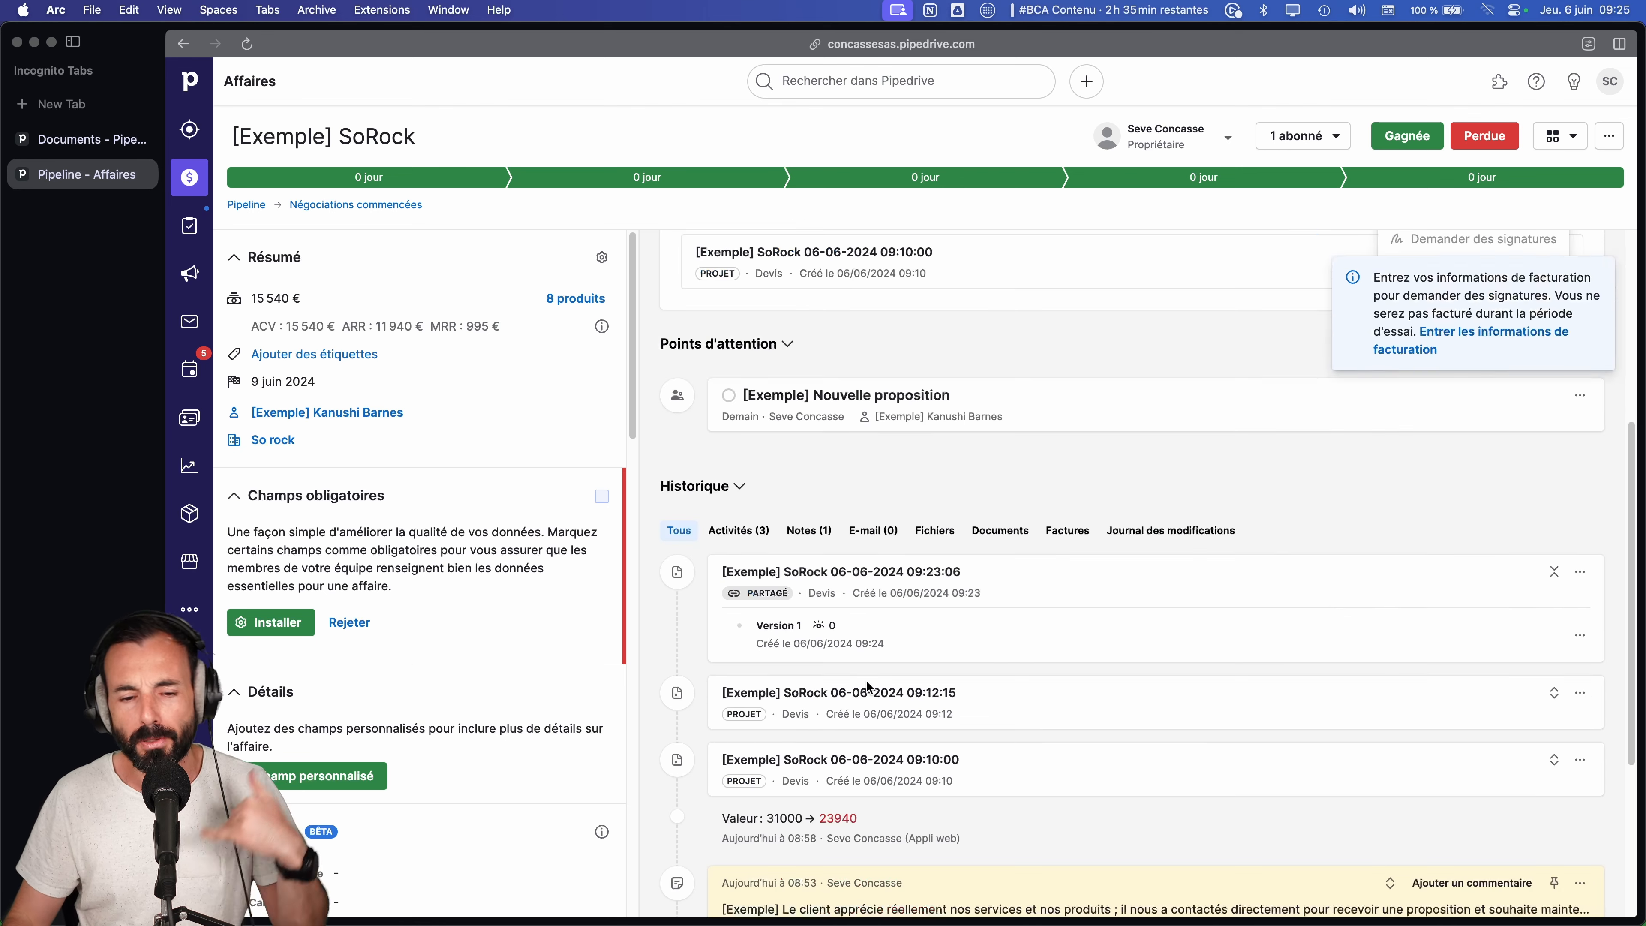
scroll(1426, 389, up, 5)
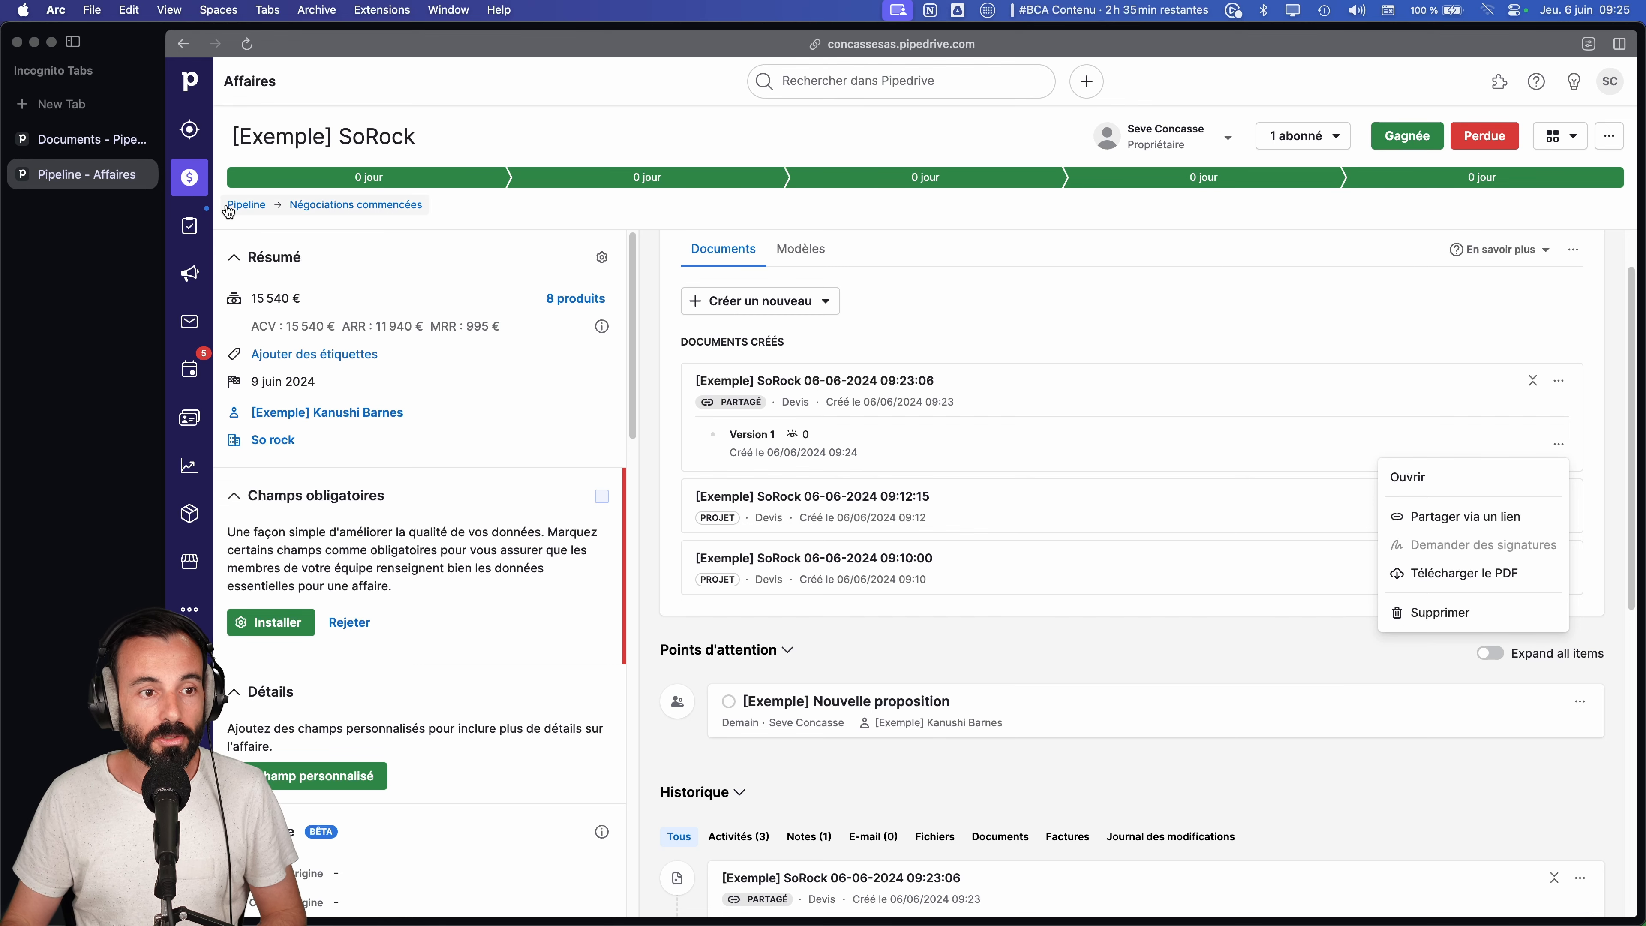
- Show all deals in list view and examine their product revenue columns, with a brief look at the statistics reports
click(195, 181)
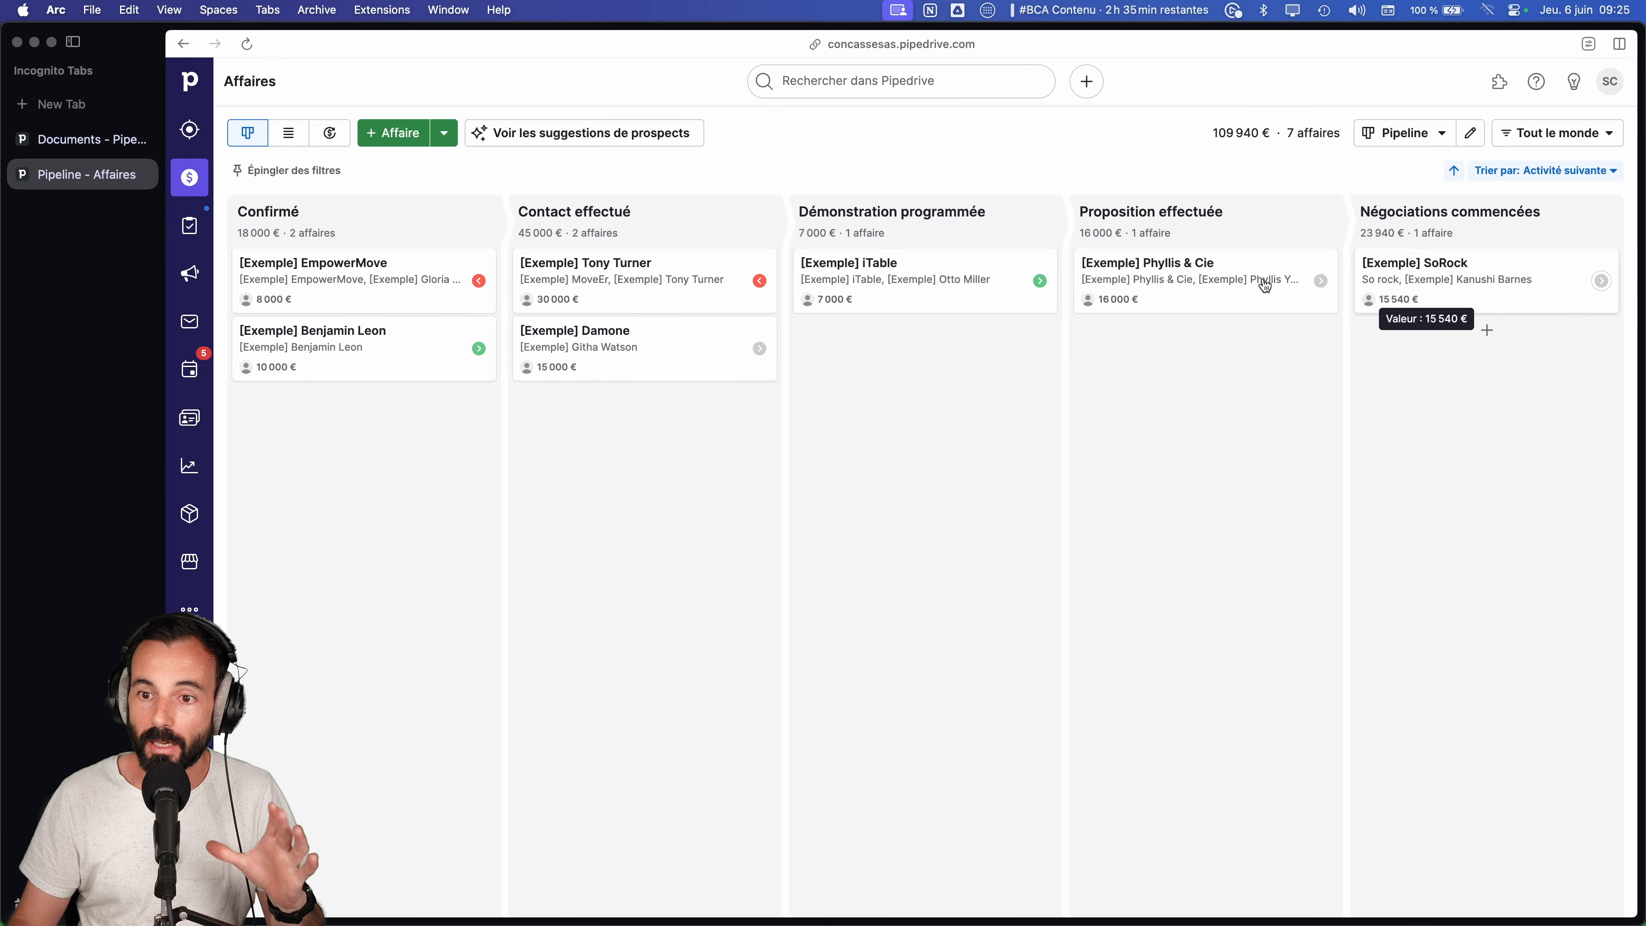
click(290, 137)
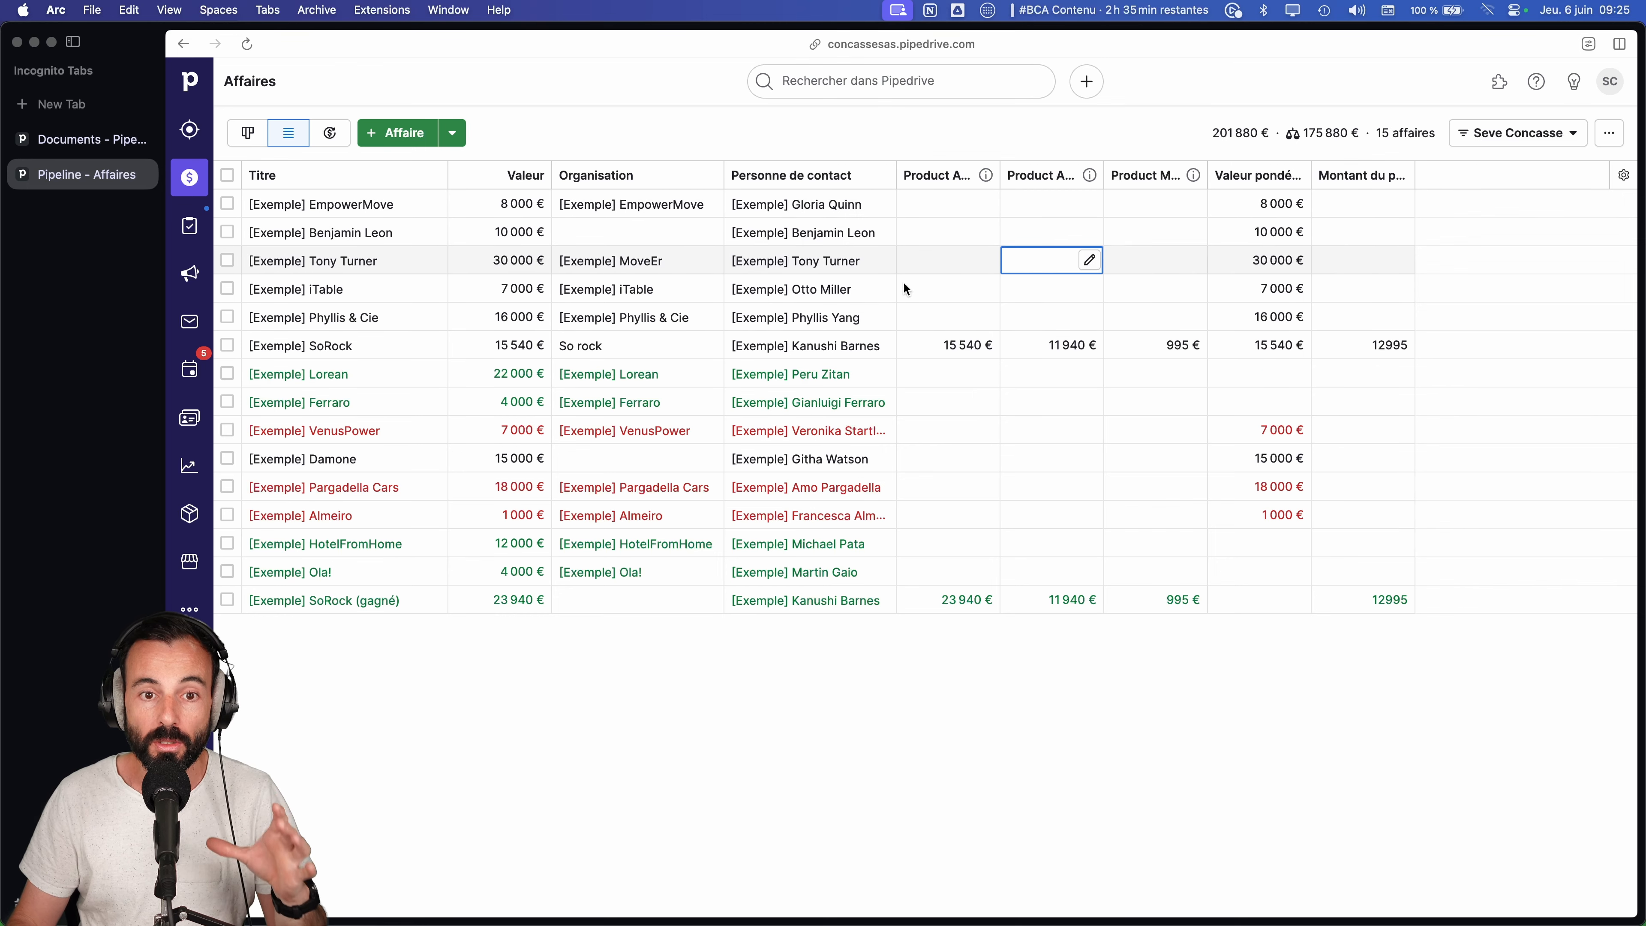
click(188, 466)
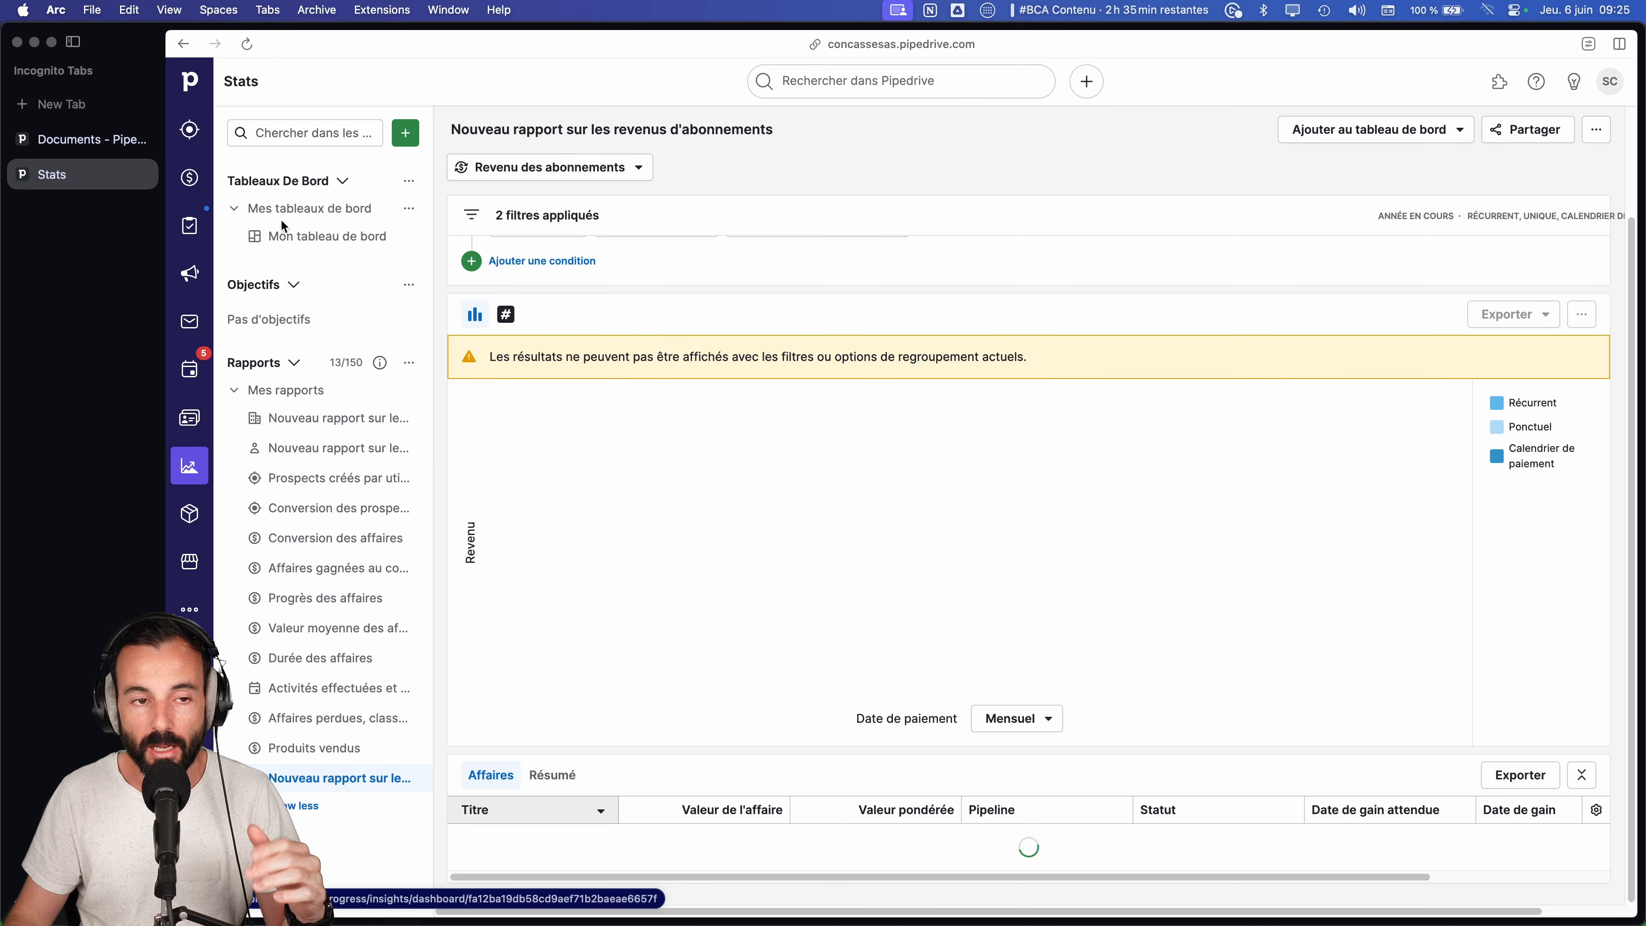
click(189, 177)
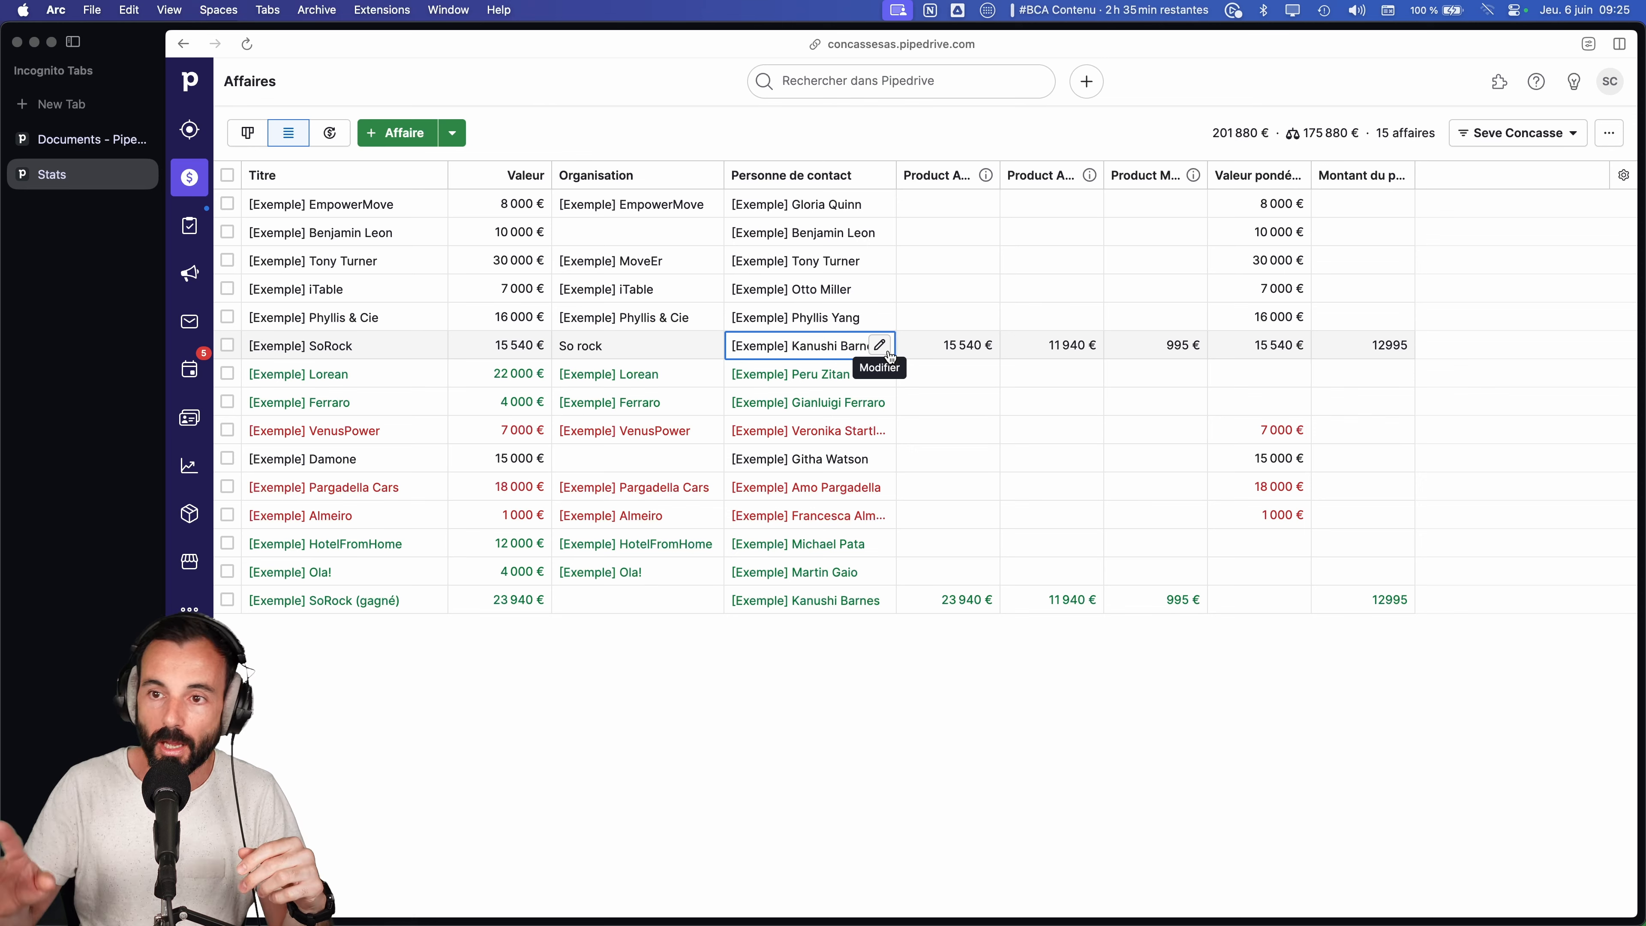
click(1609, 133)
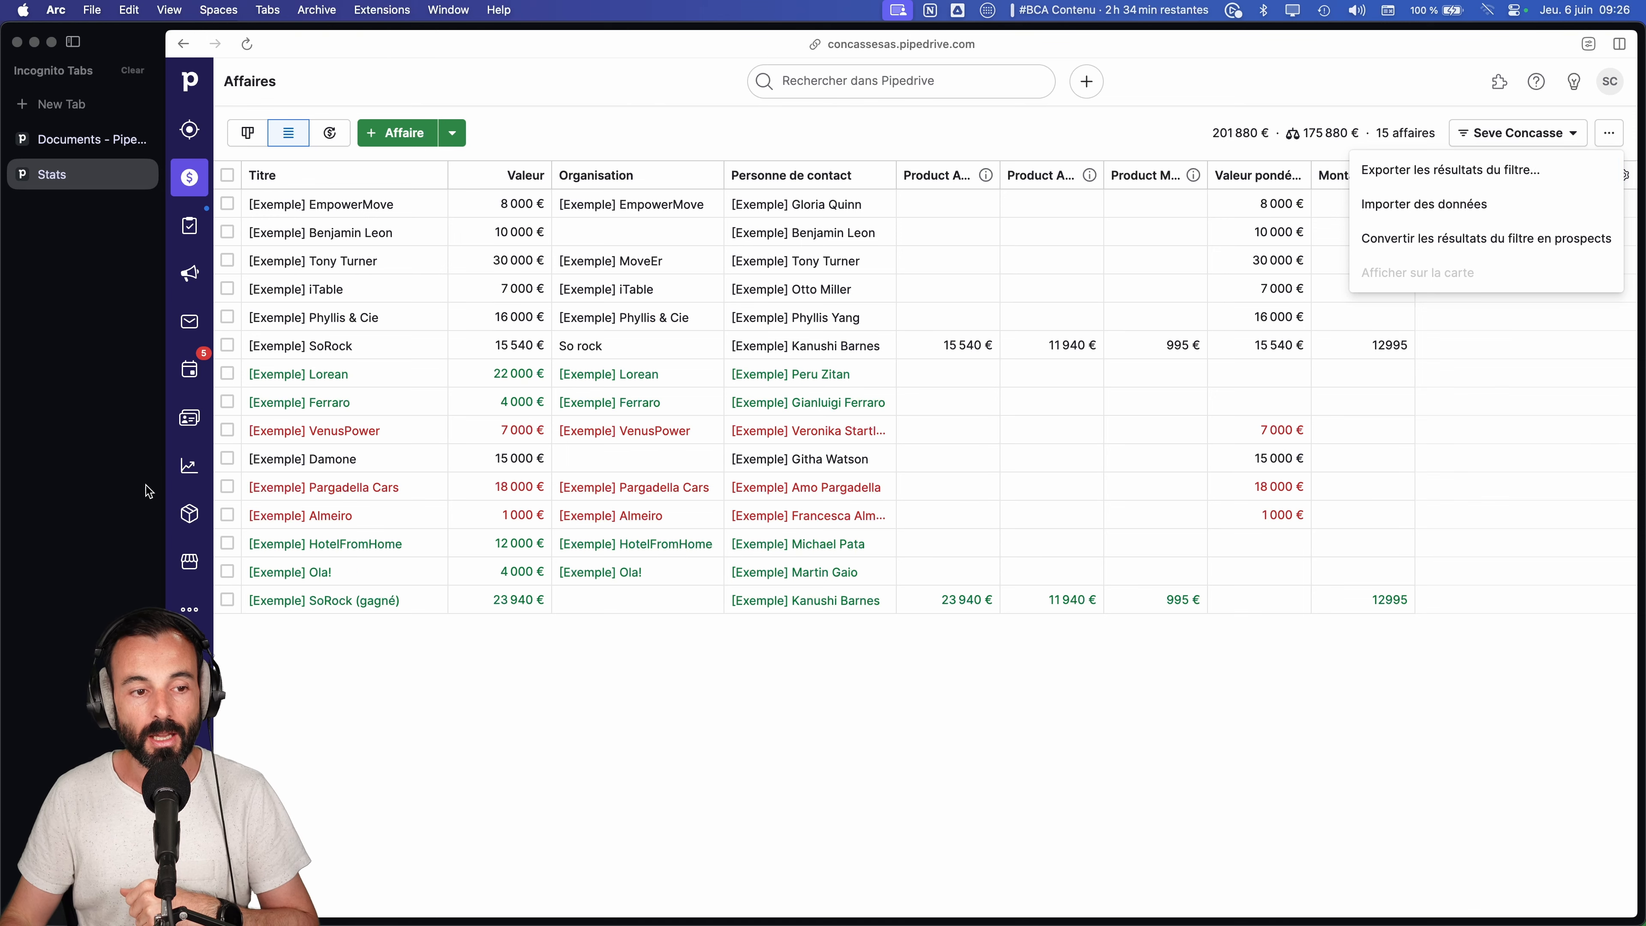
- Open the [Exemple] SoRock deal and go to the billing plan choices in its Revenu section
click(339, 345)
scroll(381, 424, down, 5)
scroll(407, 555, down, 10)
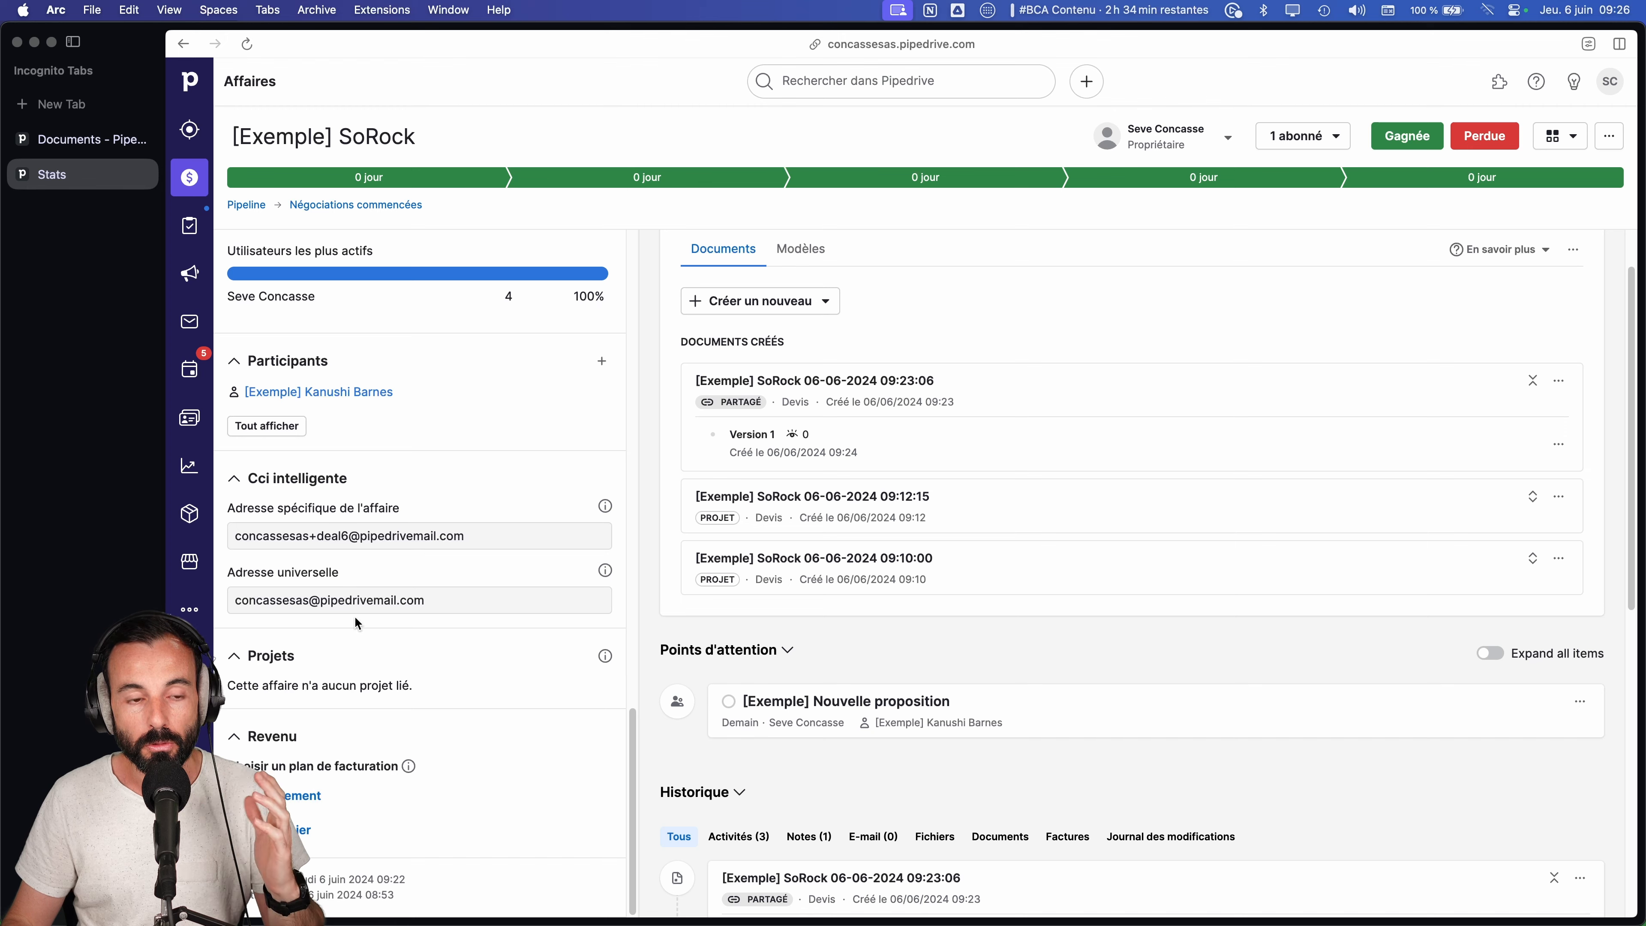
scroll(354, 615, up, 10)
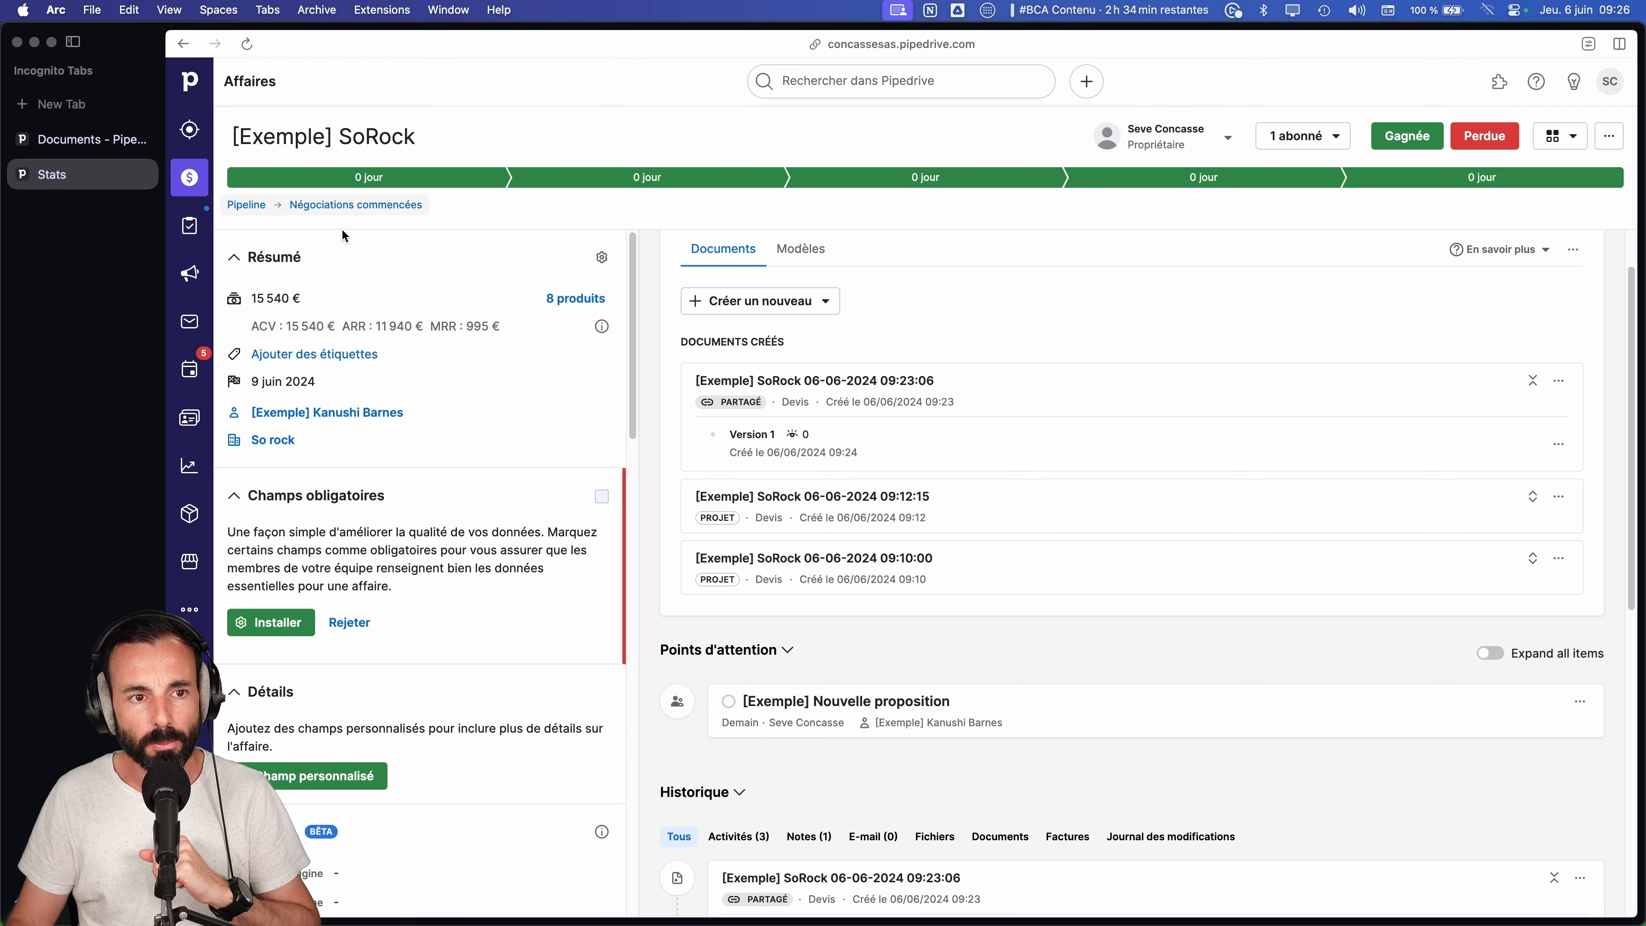
scroll(332, 333, down, 1)
scroll(361, 642, down, 10)
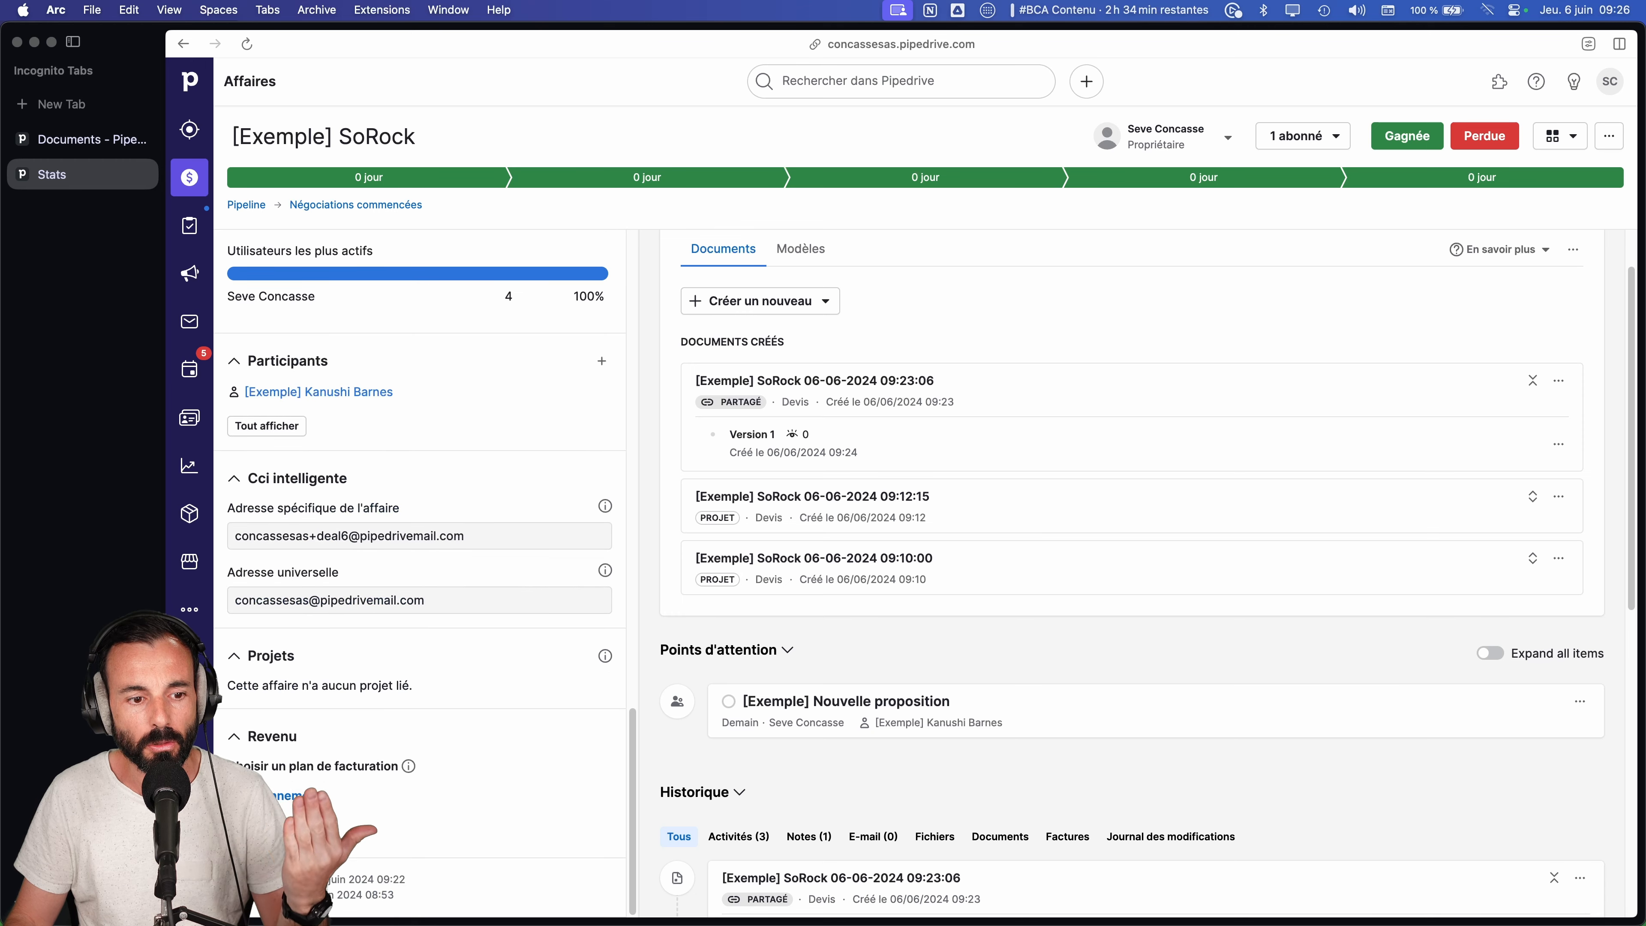
- Set up a subscription for the deal with a recurring amount of 995 EUR, unlimited payments and the description Abonnement
click(292, 795)
click(935, 126)
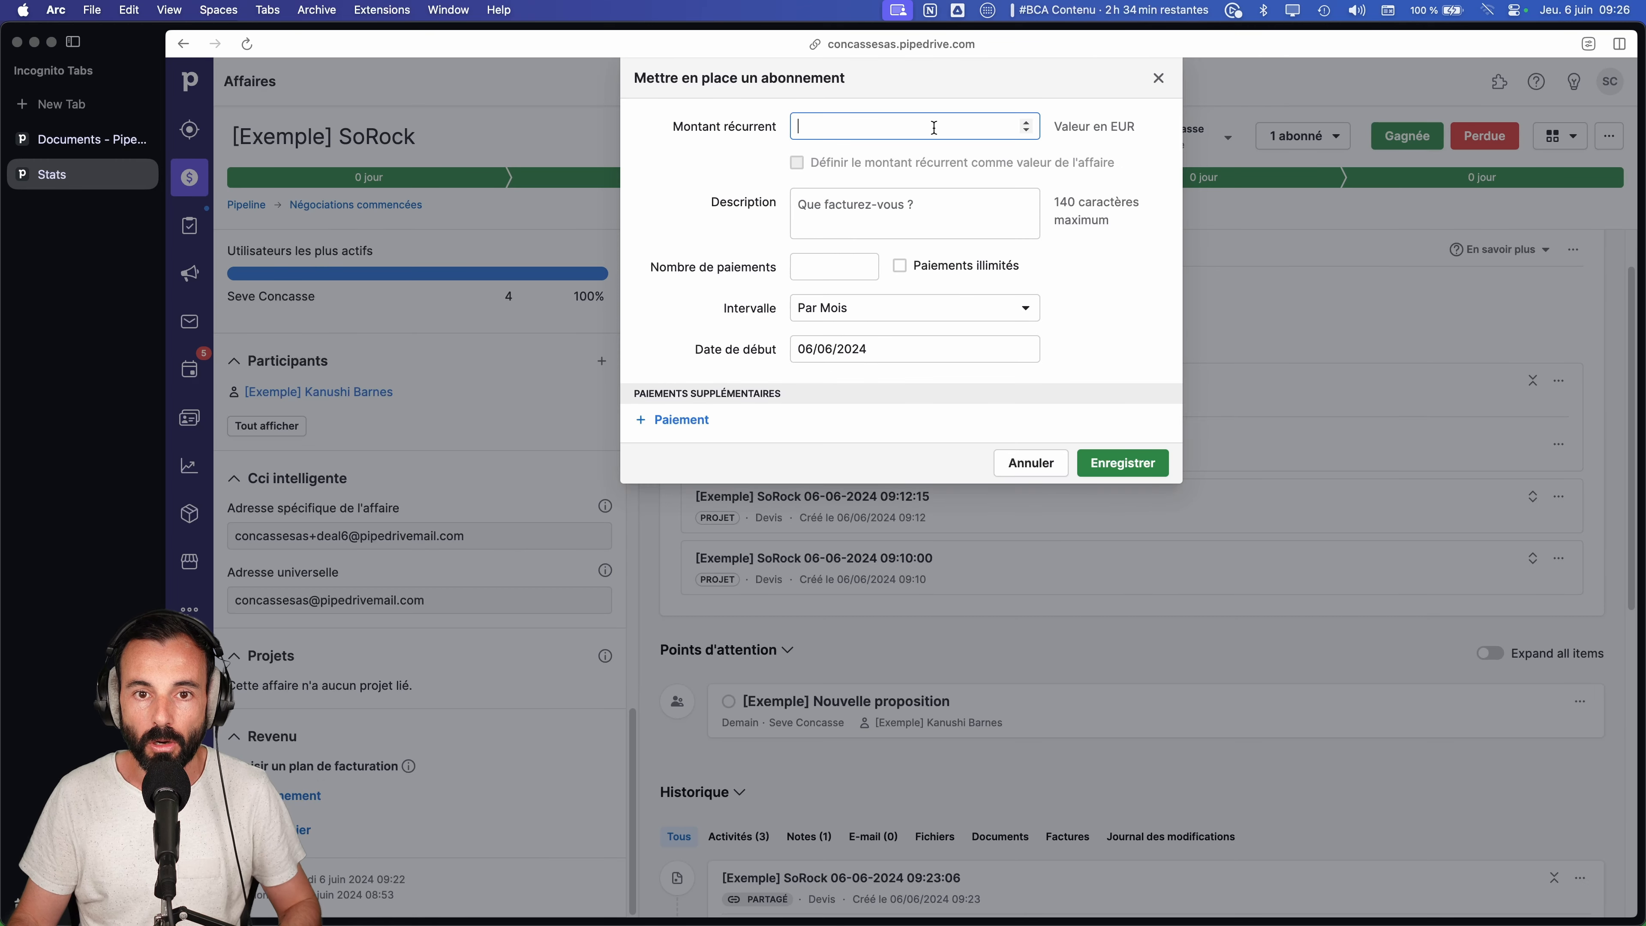
text(995)
click(862, 266)
click(899, 265)
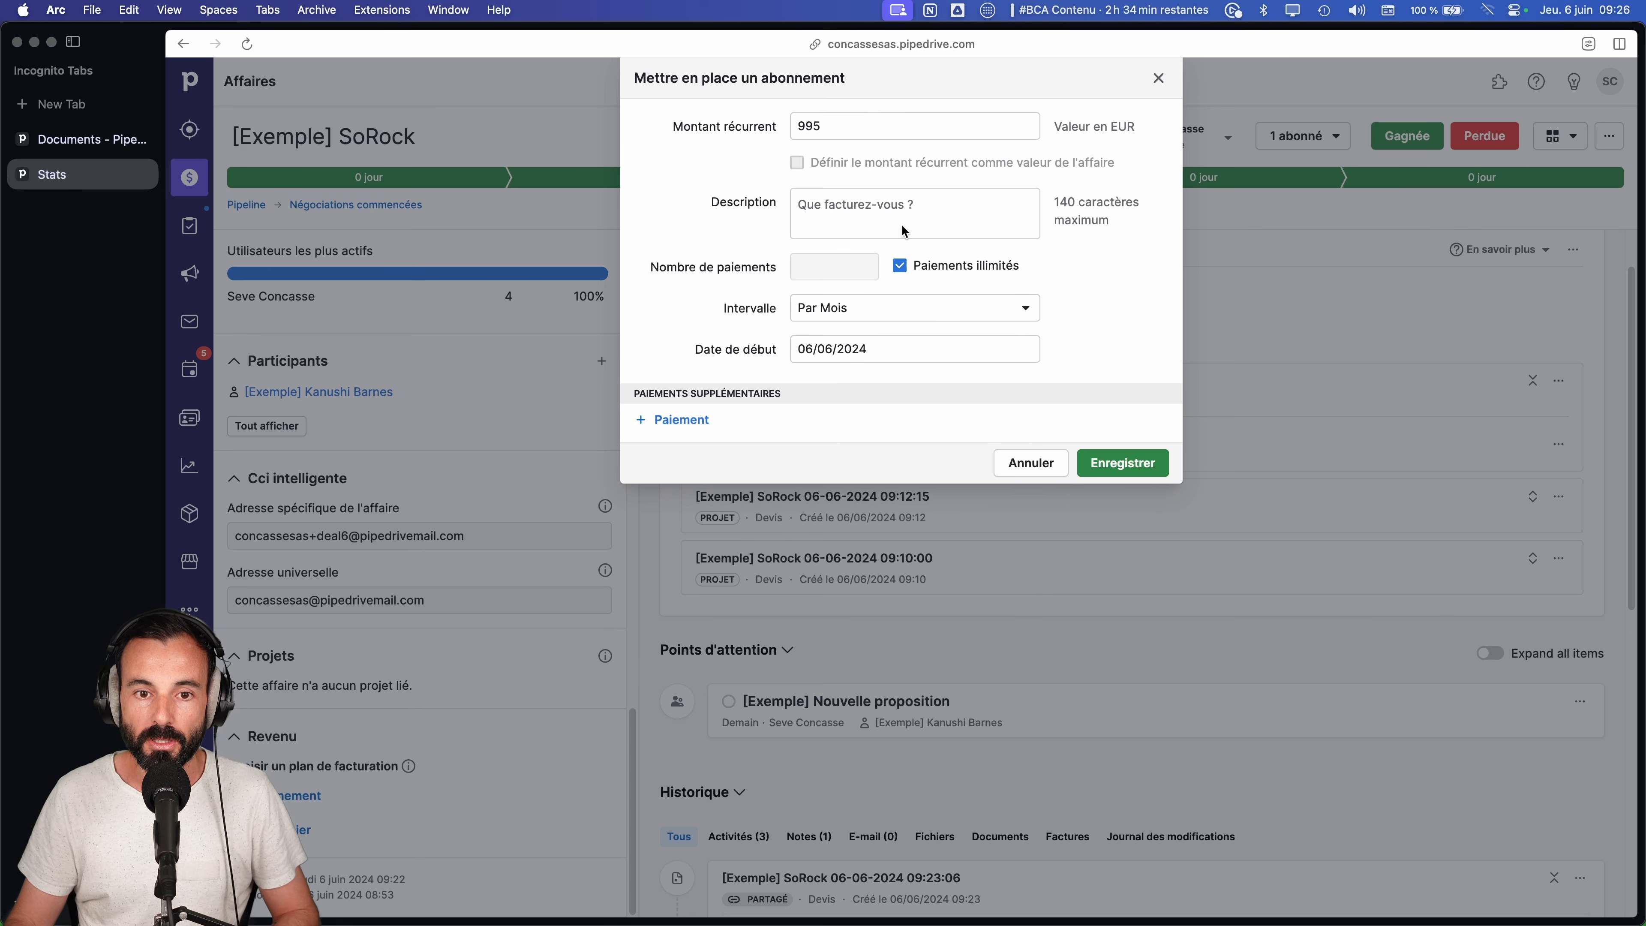
click(878, 195)
text(Abonnement)
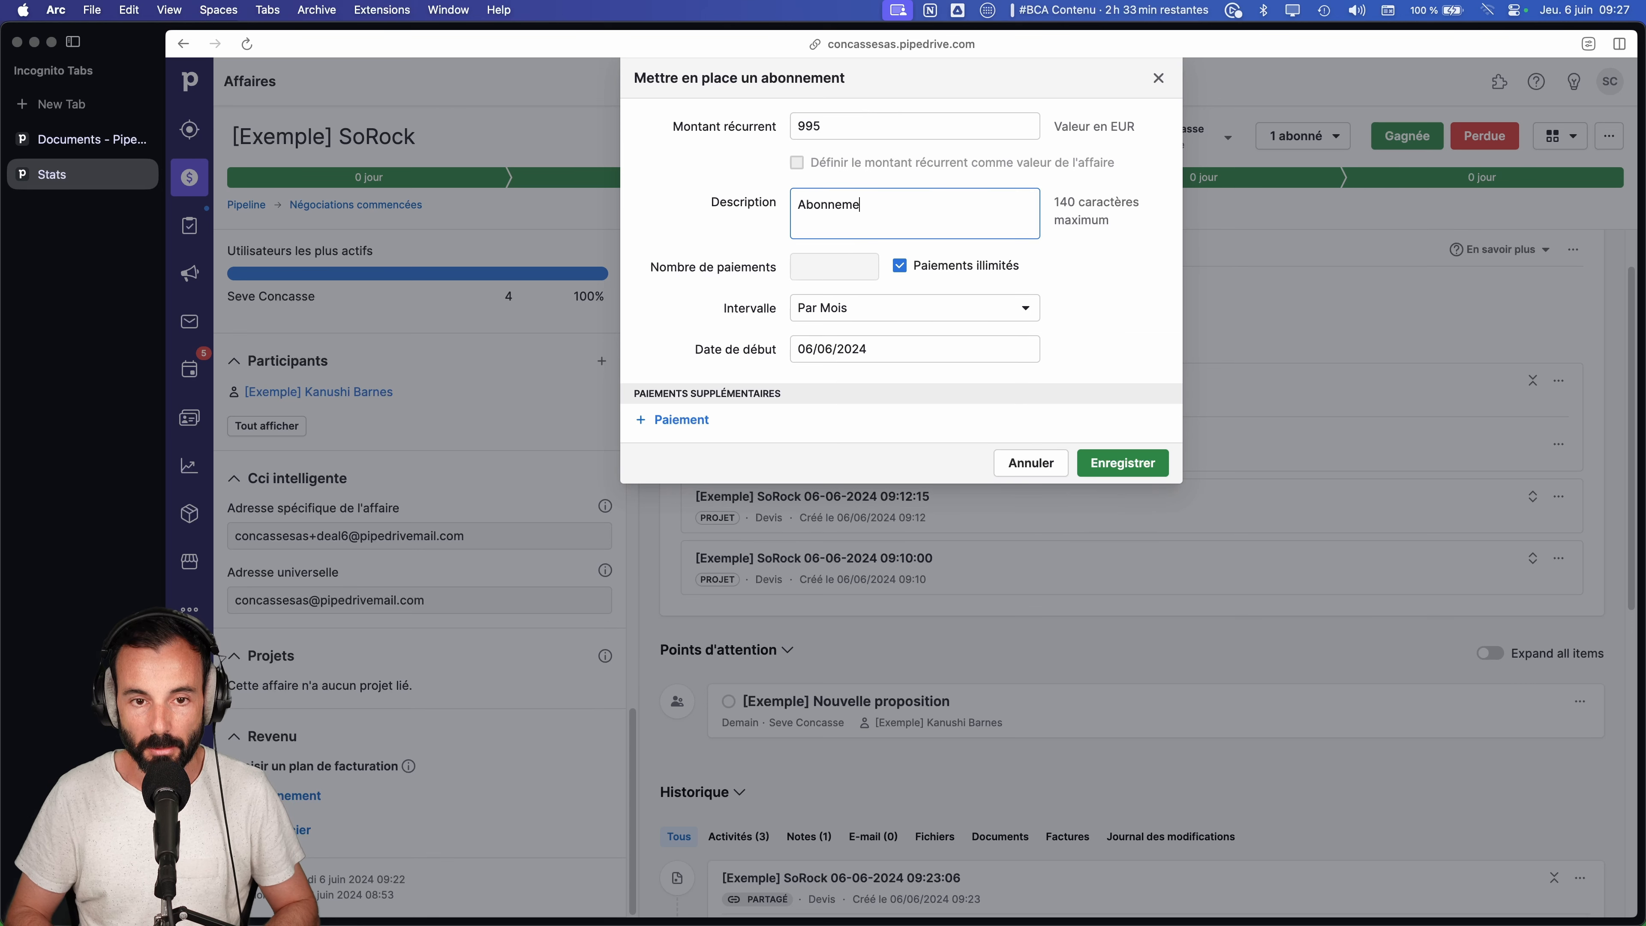
- Set the subscription's start date to 01/07/2024 and save the billing plan
click(888, 349)
click(966, 393)
click(810, 462)
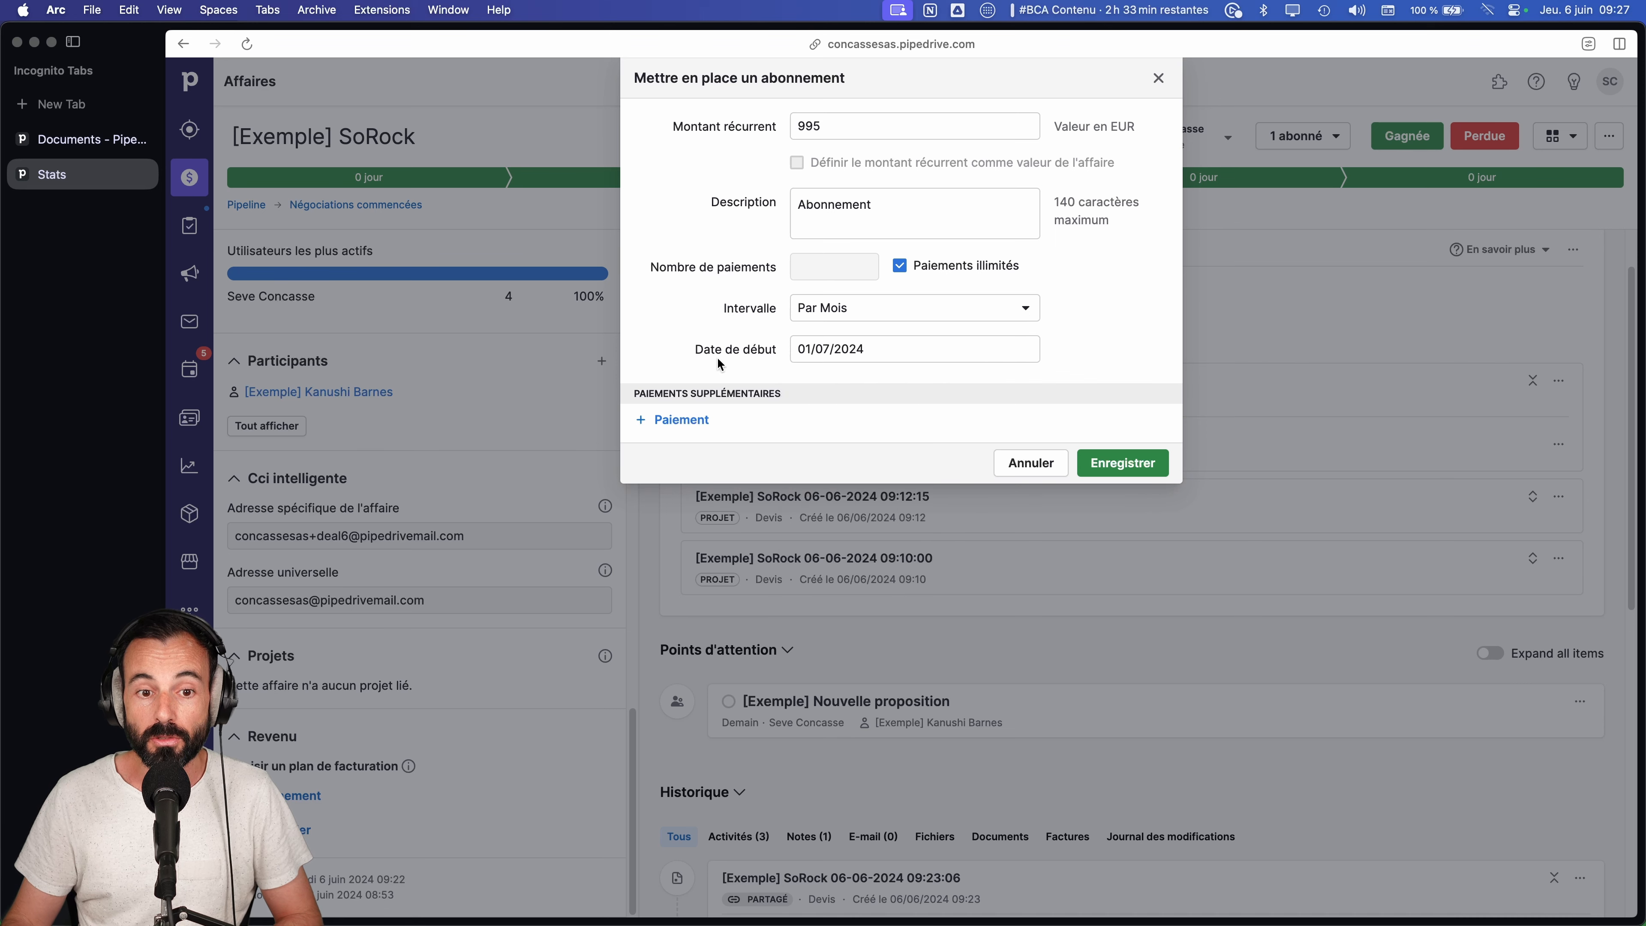
click(1136, 464)
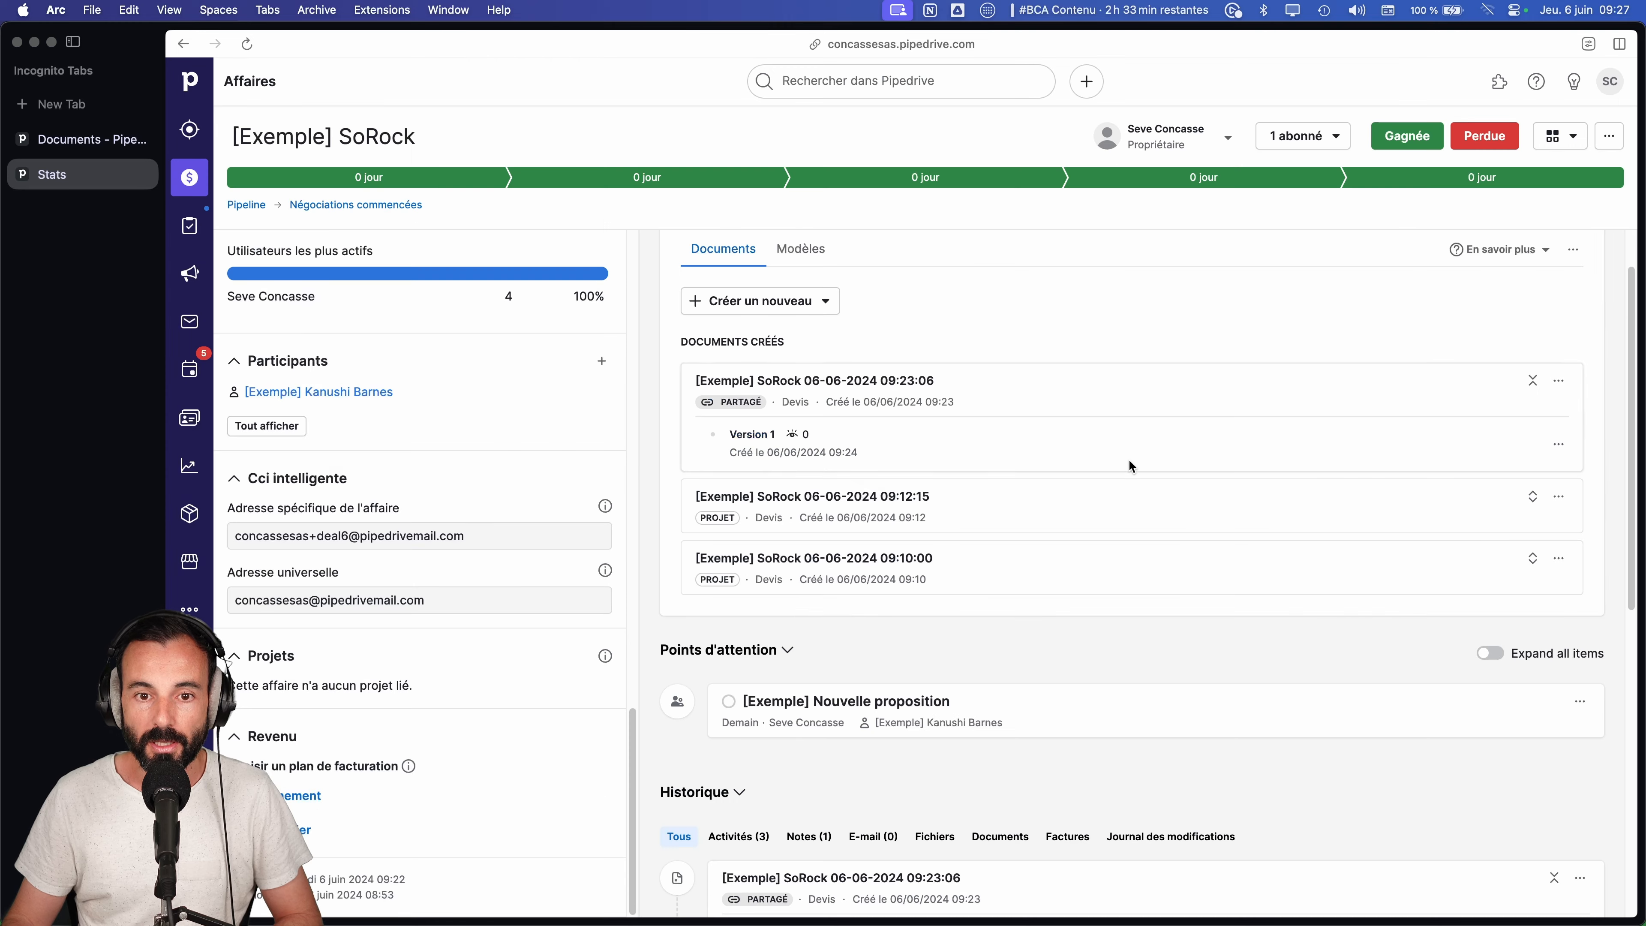
- Switch to the statistics and examine the Revenu des abonnements report with refreshed data
click(189, 465)
click(564, 167)
click(573, 207)
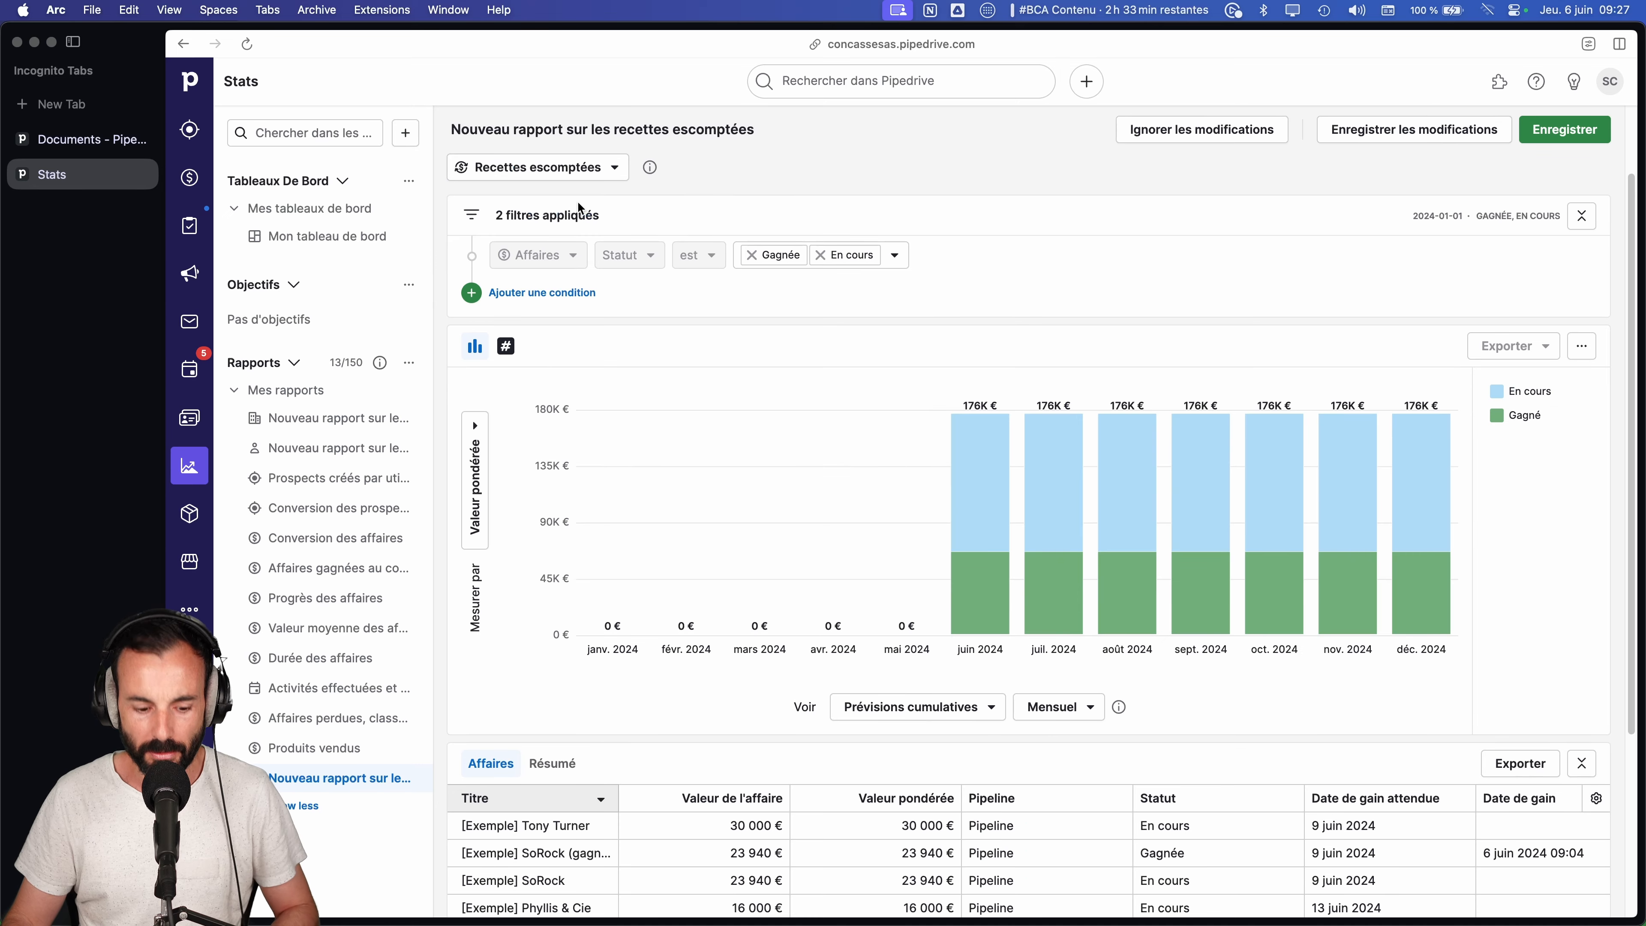
key(super+r)
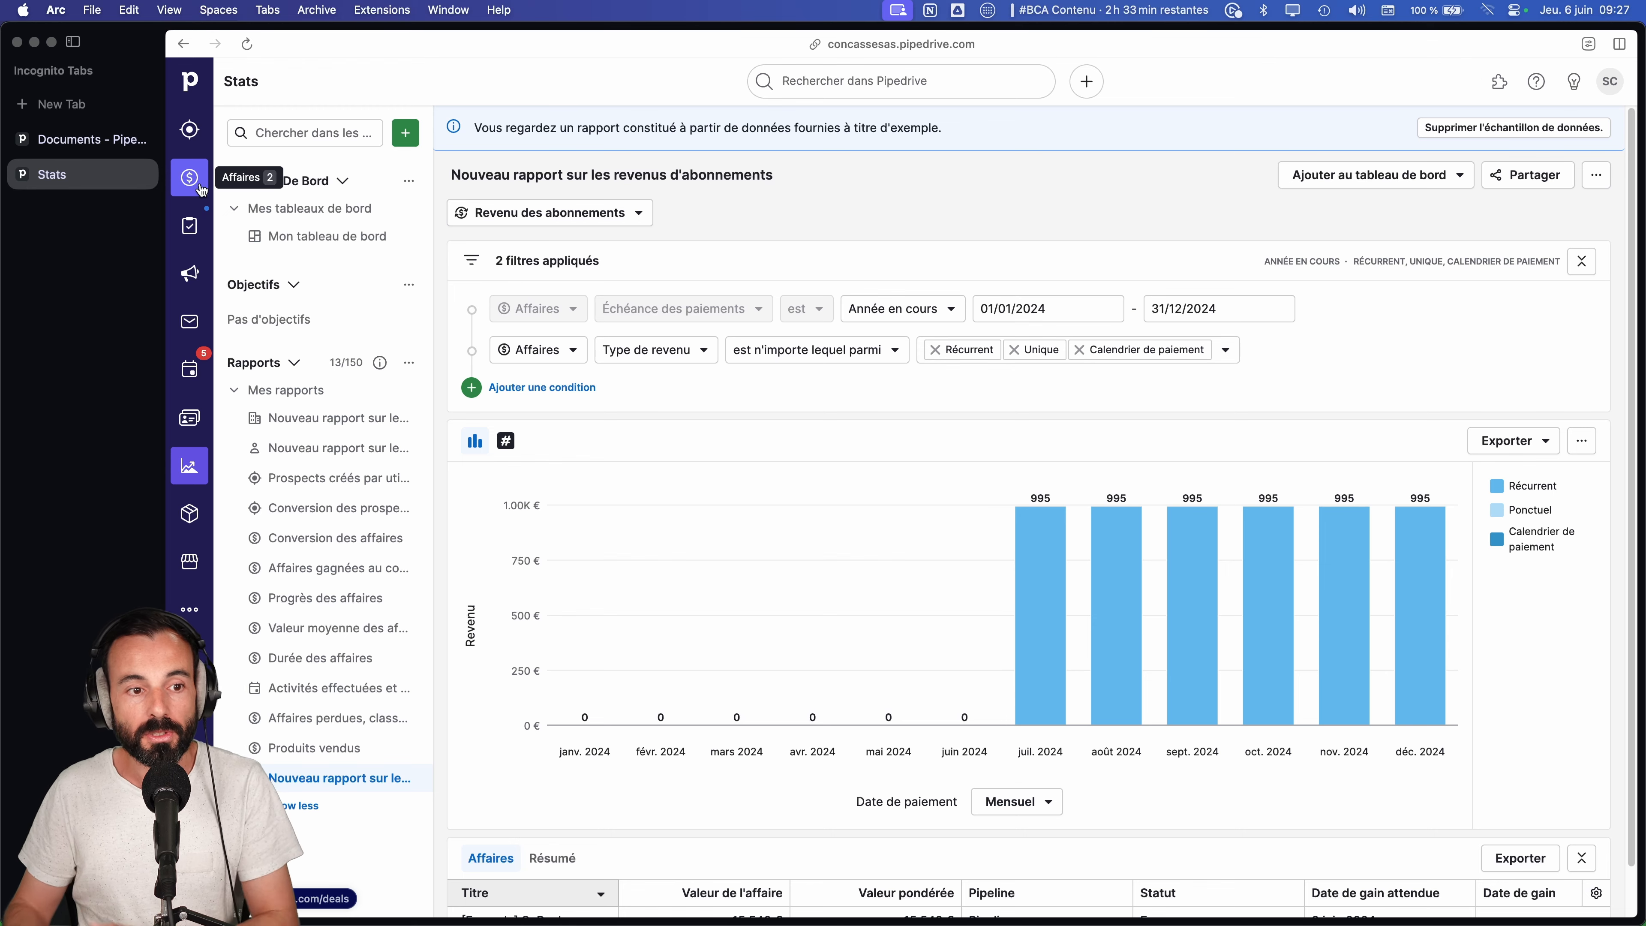
- Start a new product in the product catalogue with the name Nom and the product code CODE, without a category
click(195, 525)
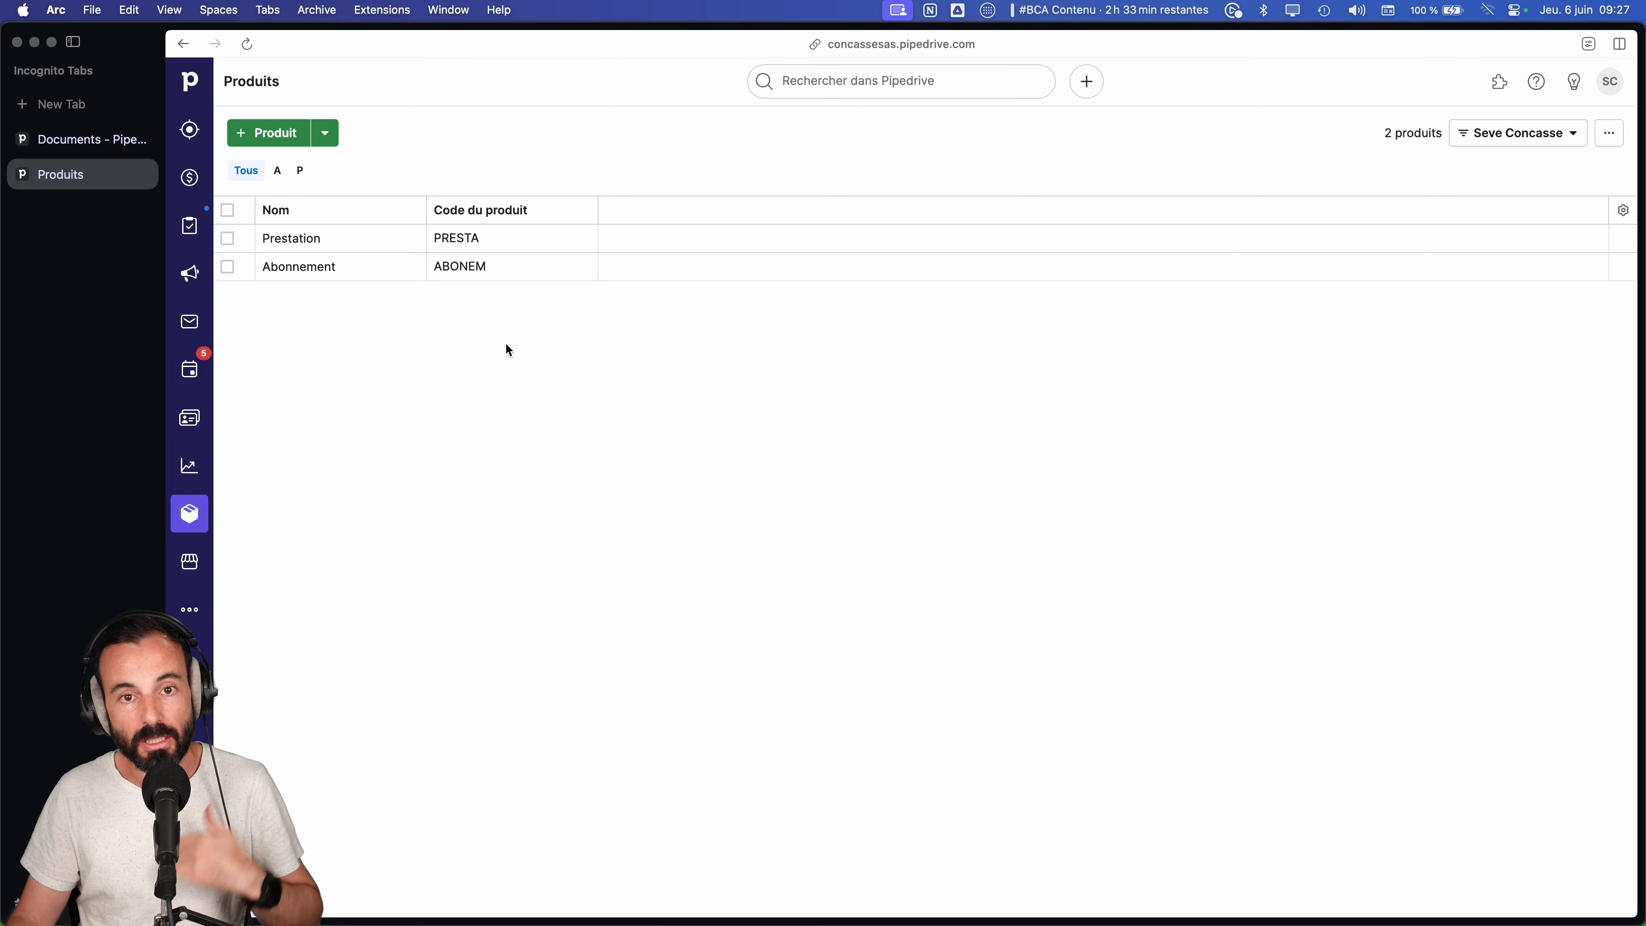
click(279, 136)
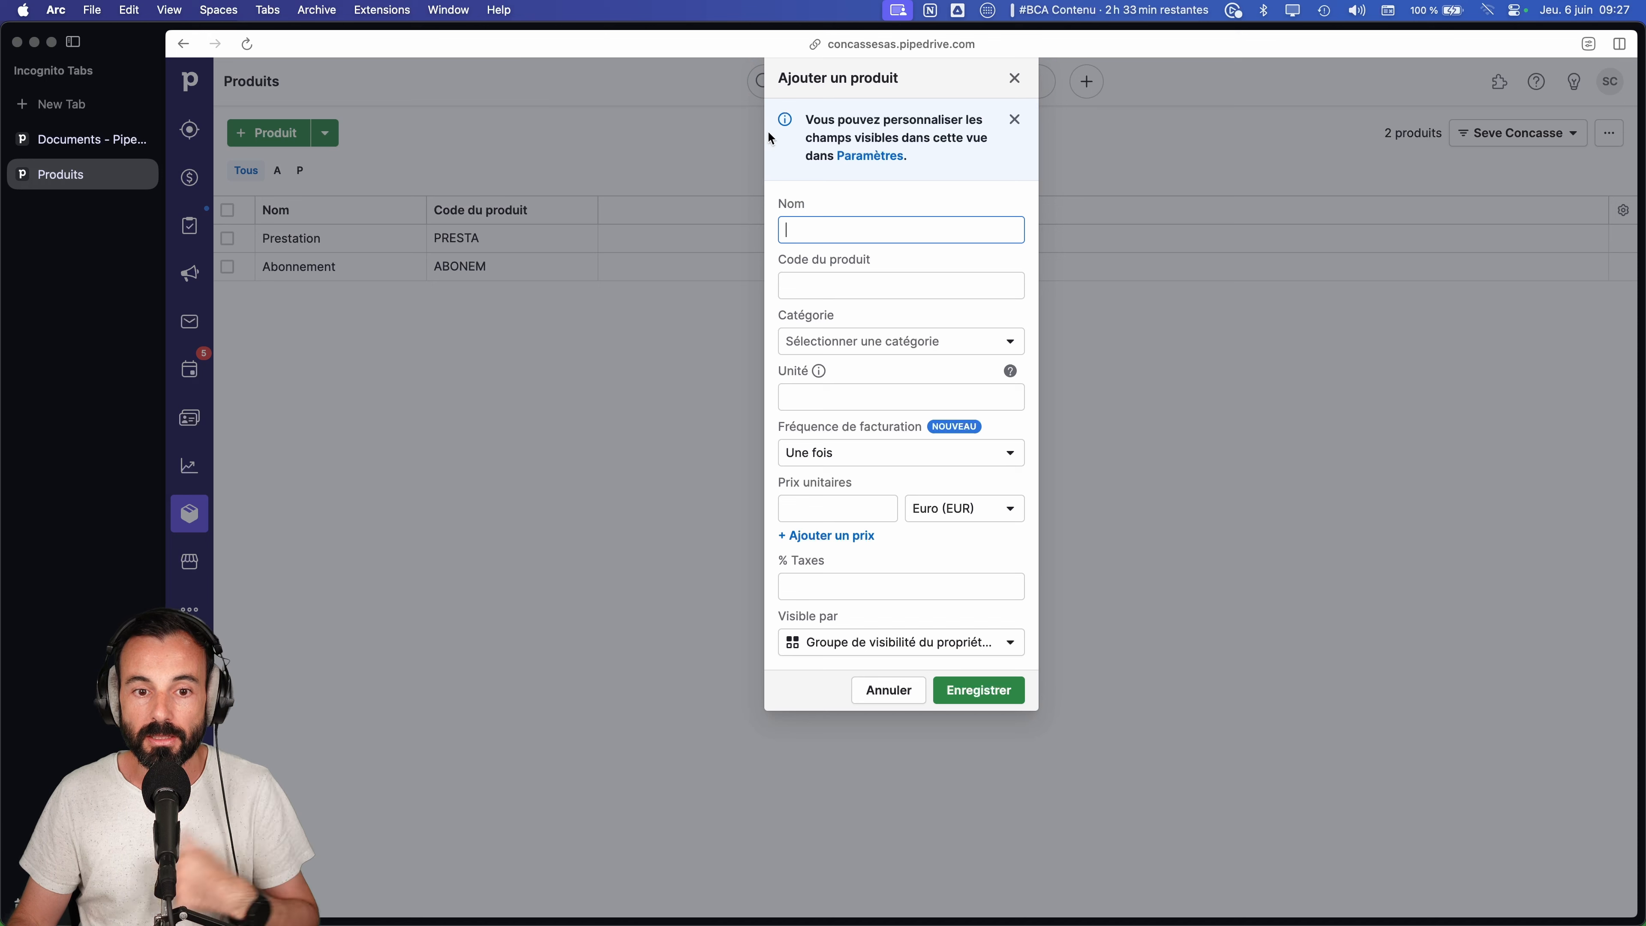
text(Nom)
key(Tab)
text(CODE)
click(938, 347)
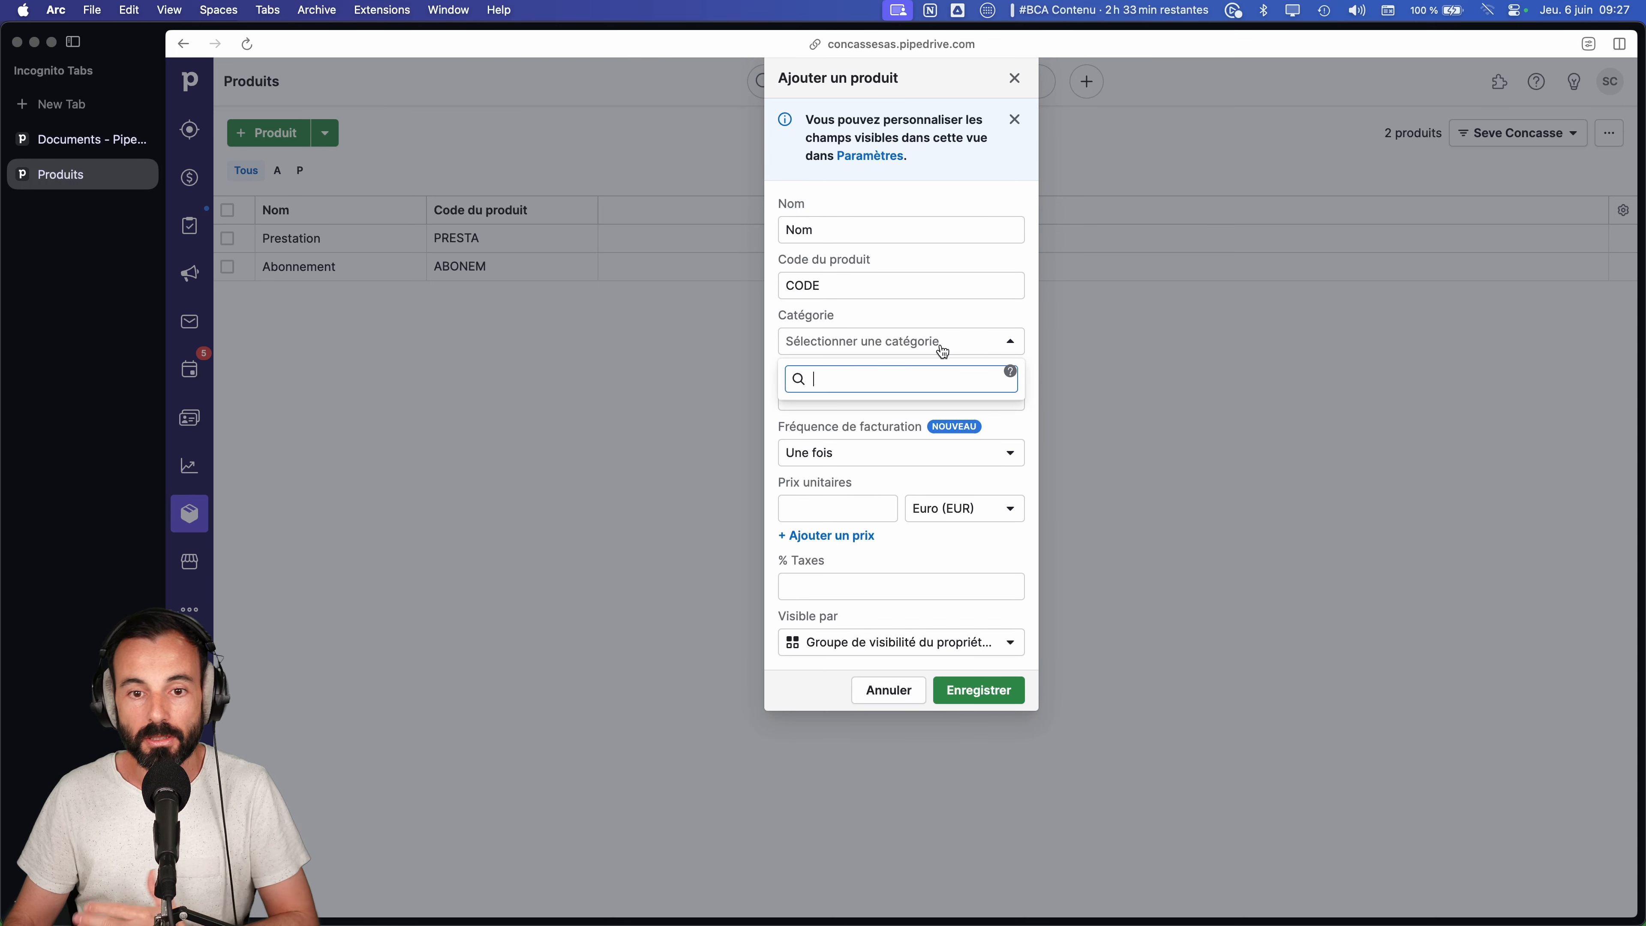
click(938, 325)
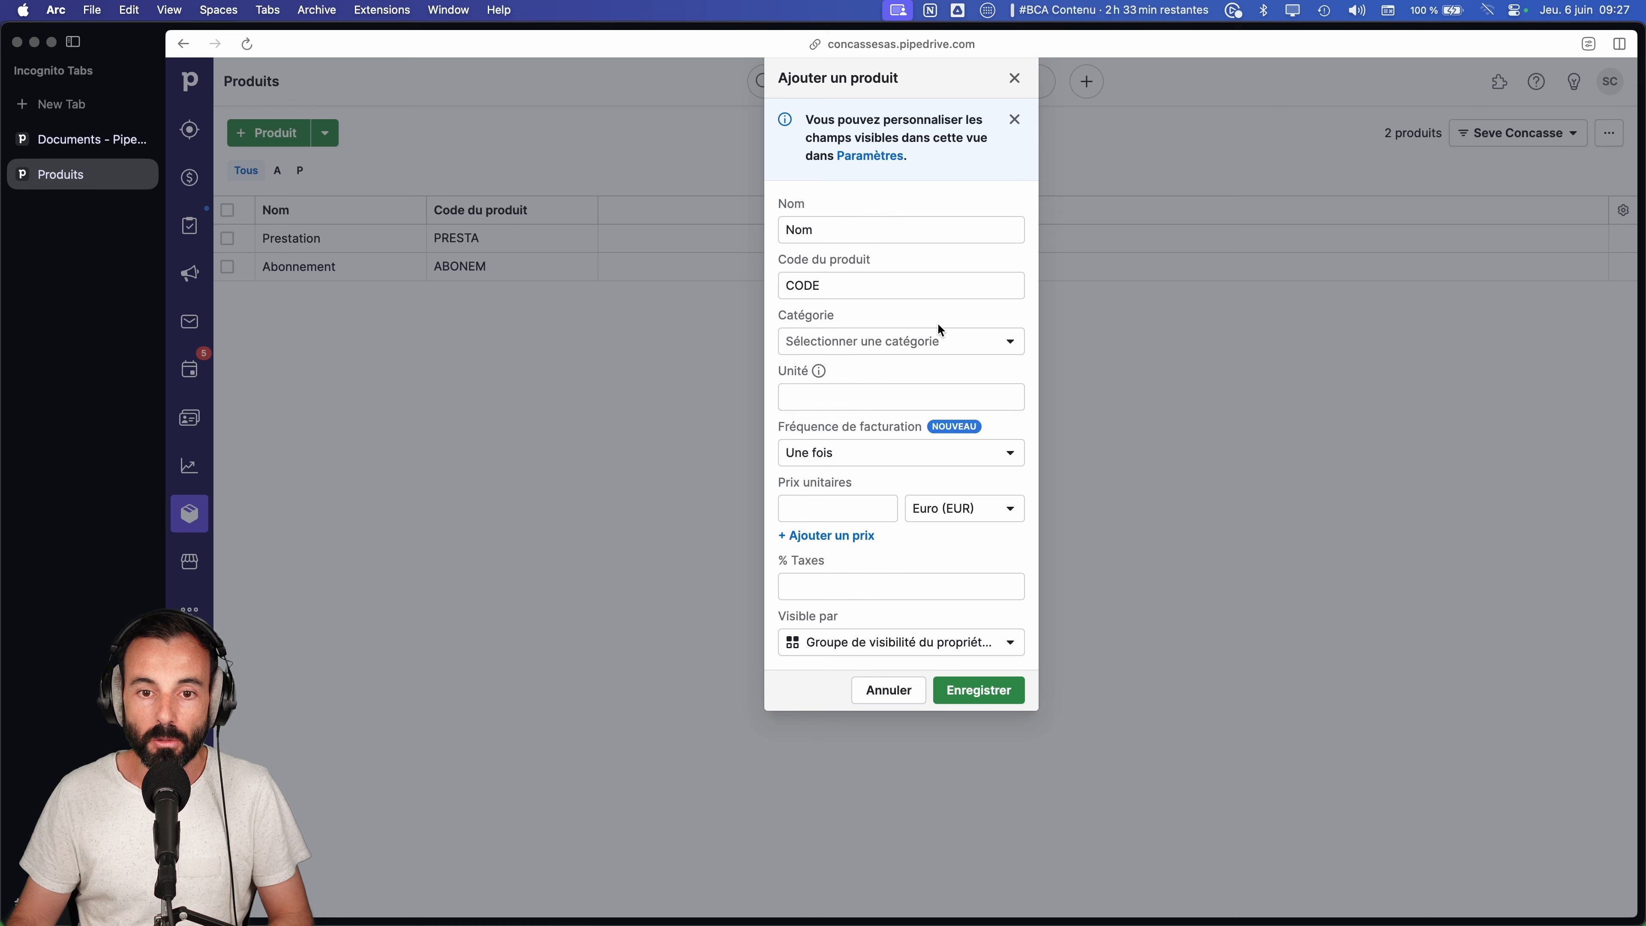
- Set the product's billing frequency to Chaque année and its unit price to 2900 EUR
click(841, 453)
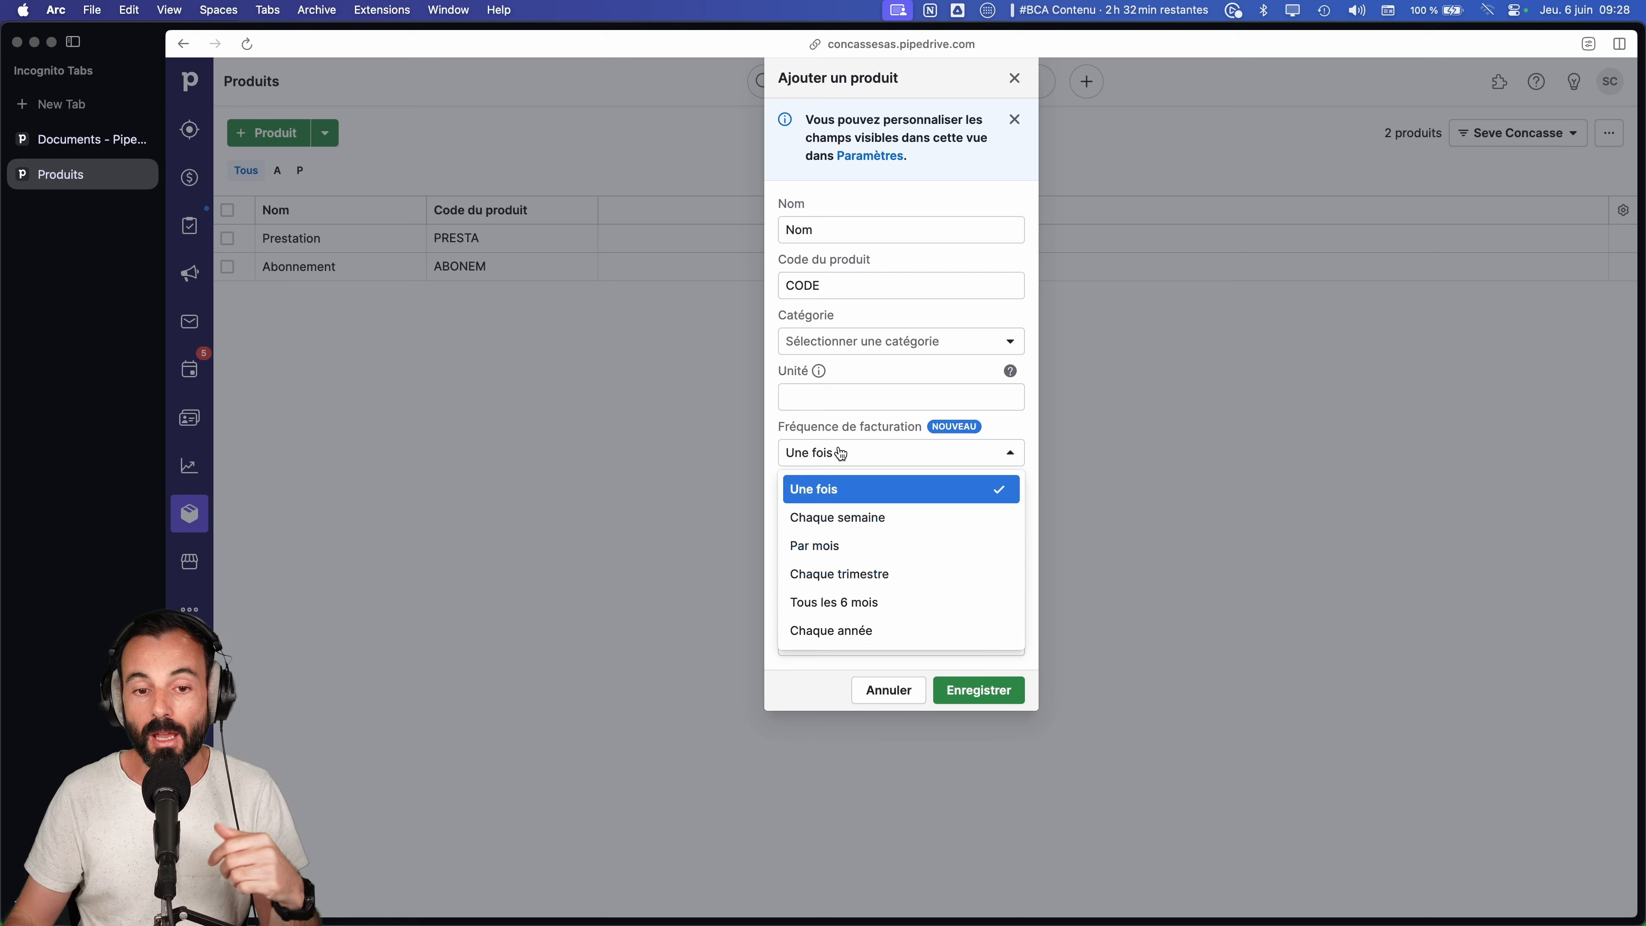
click(868, 577)
click(846, 463)
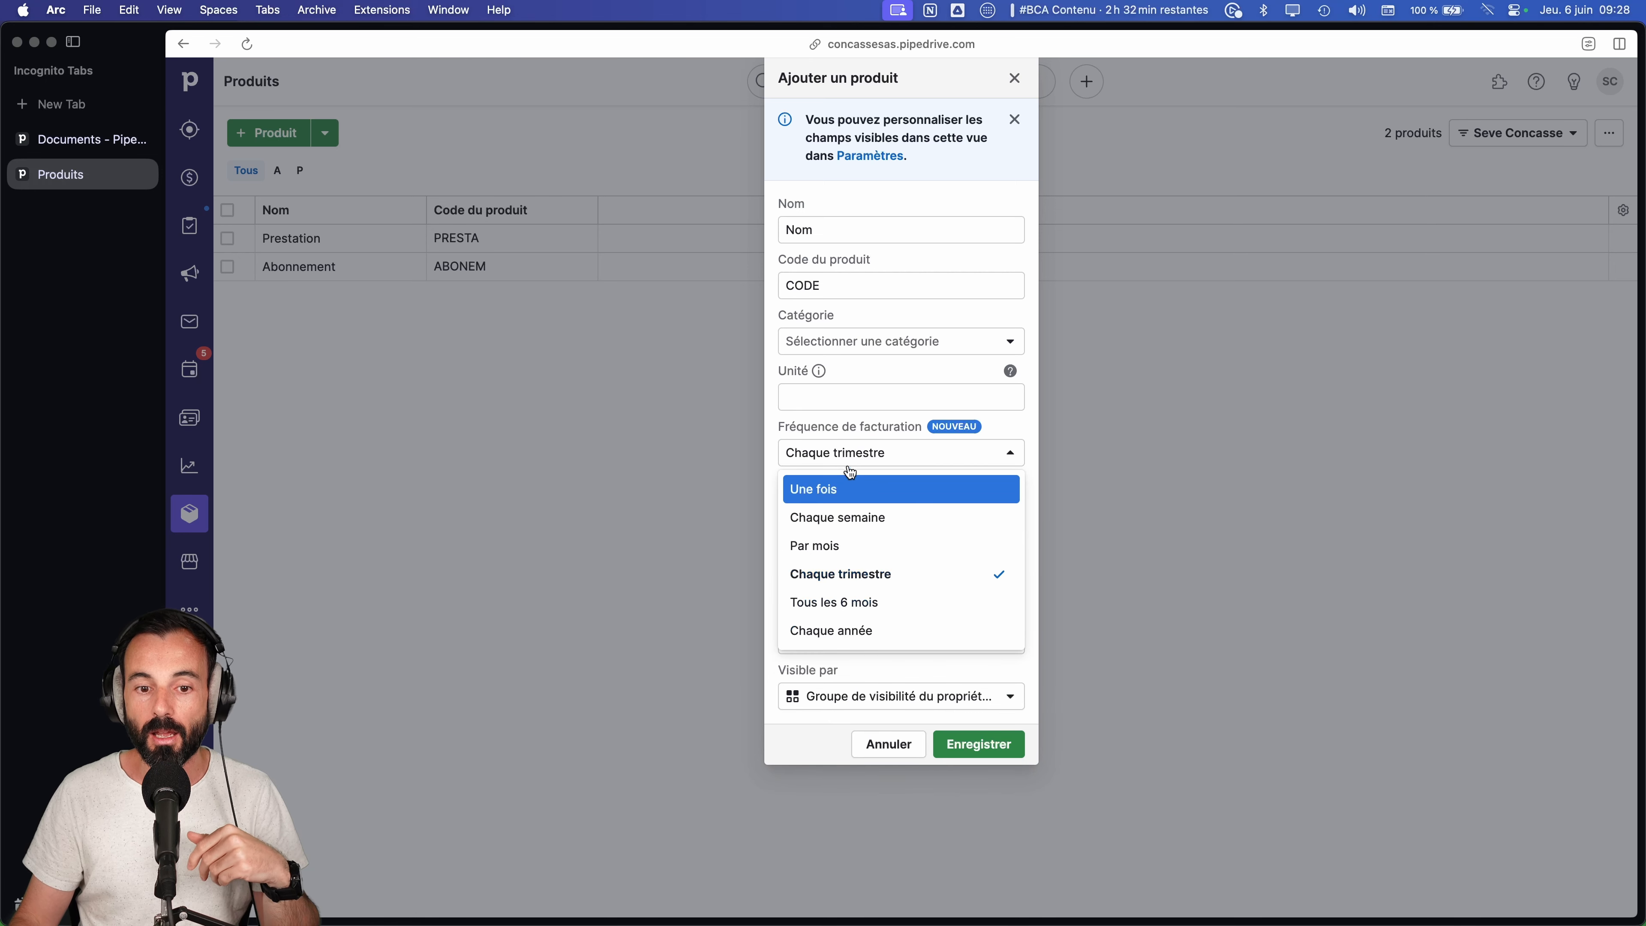
click(890, 613)
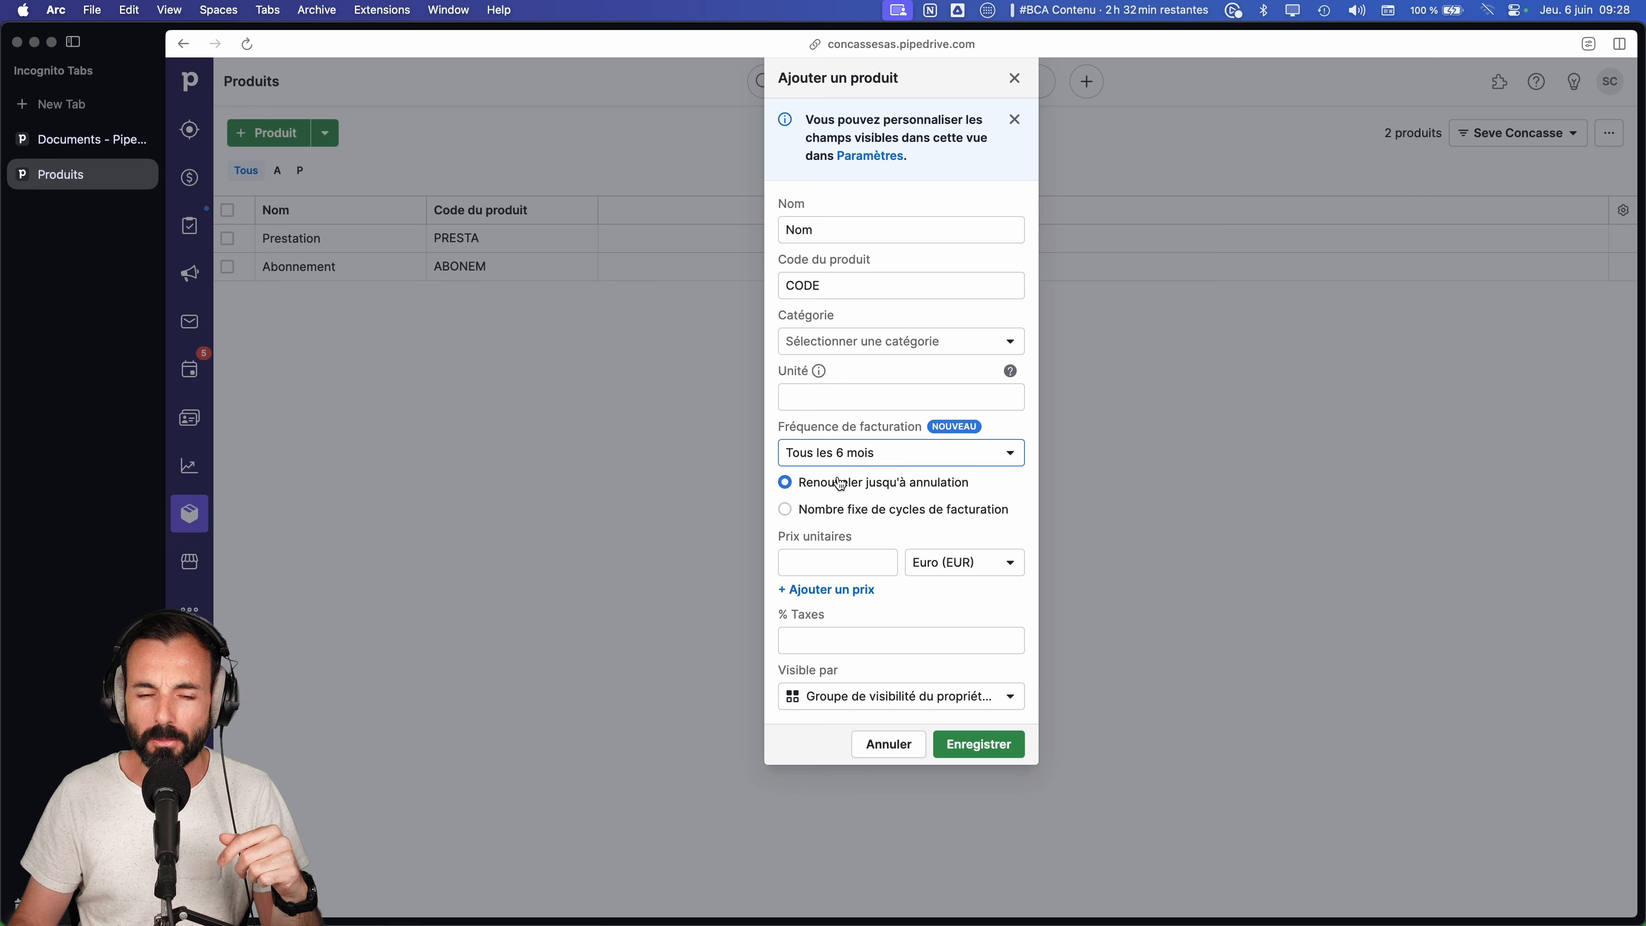
click(842, 456)
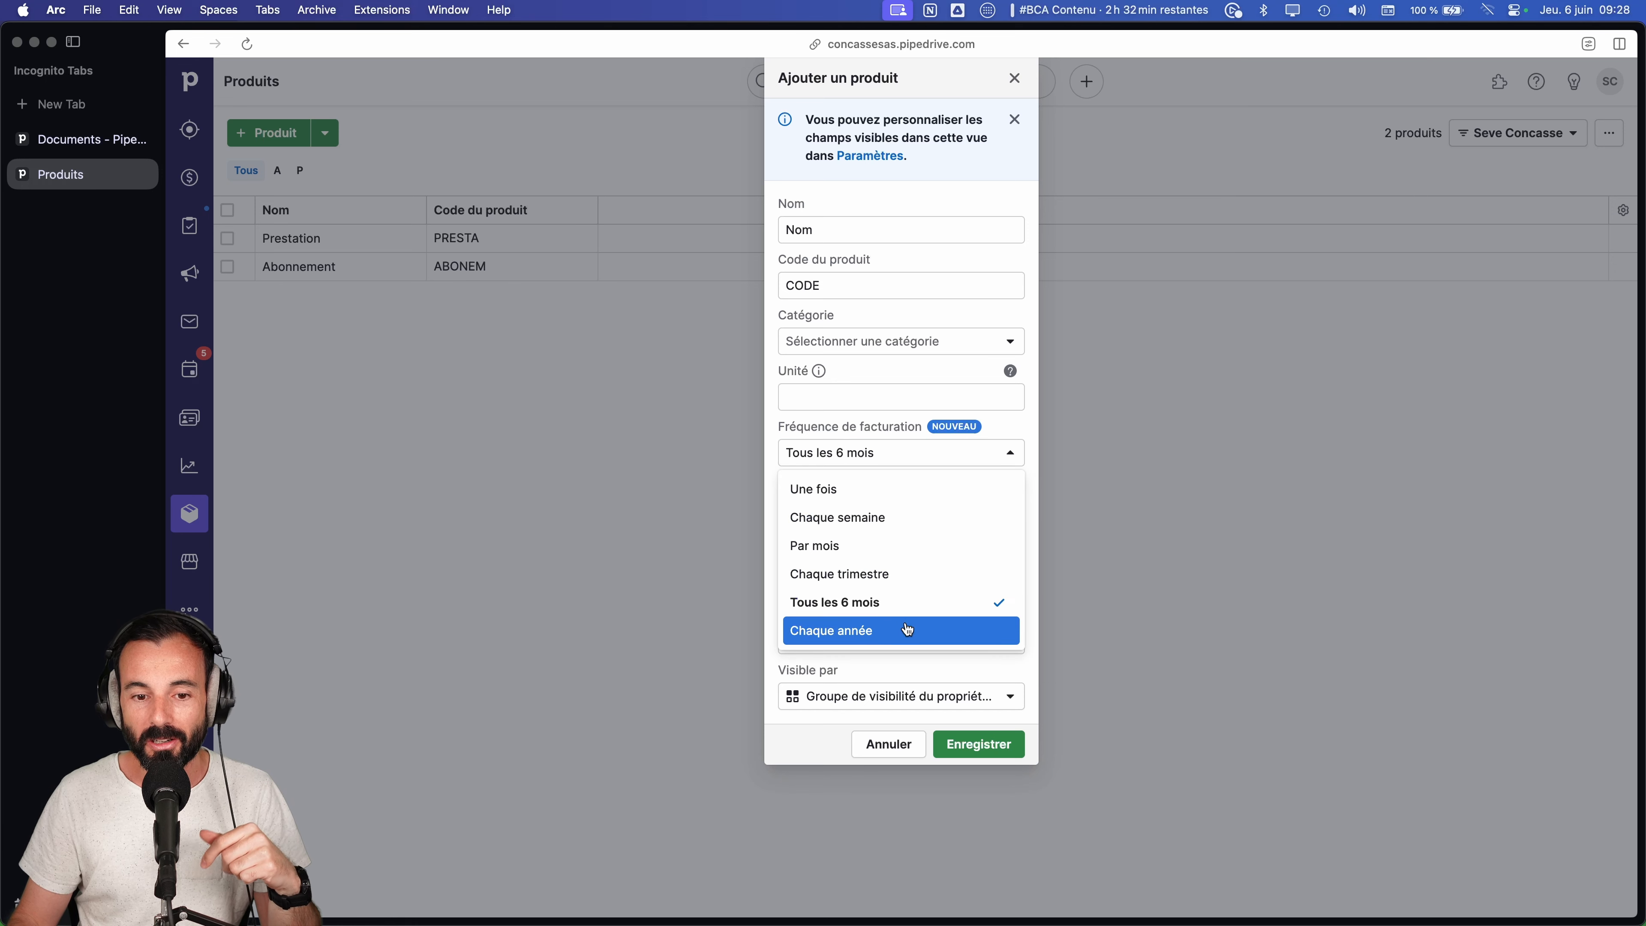
click(904, 627)
click(834, 563)
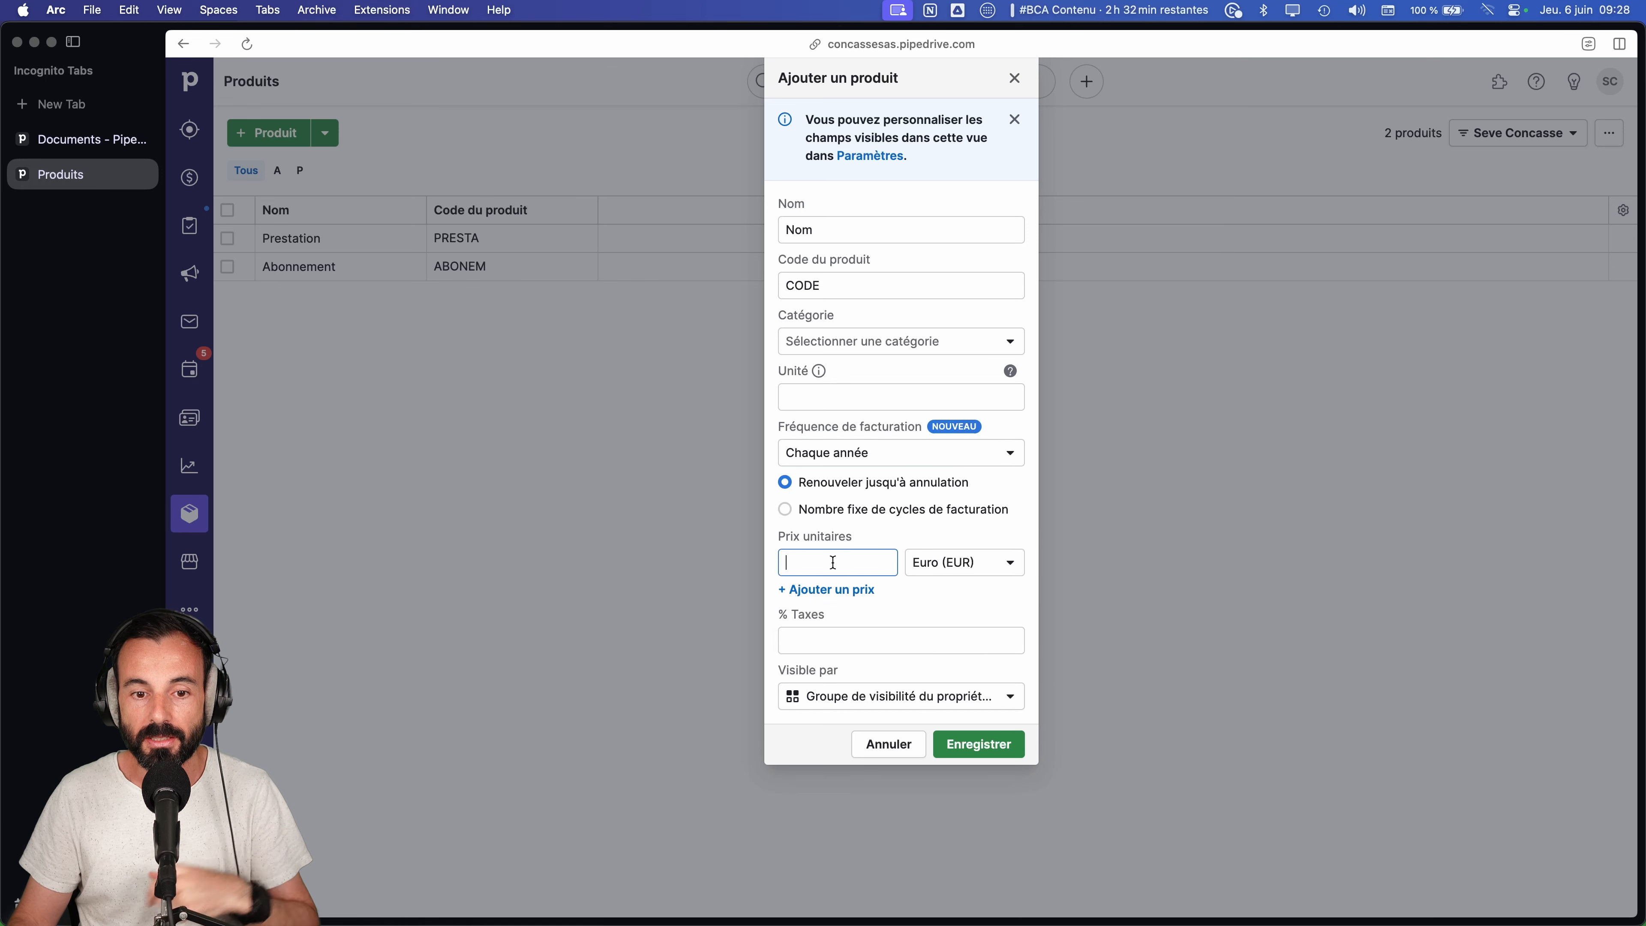
text(2900)
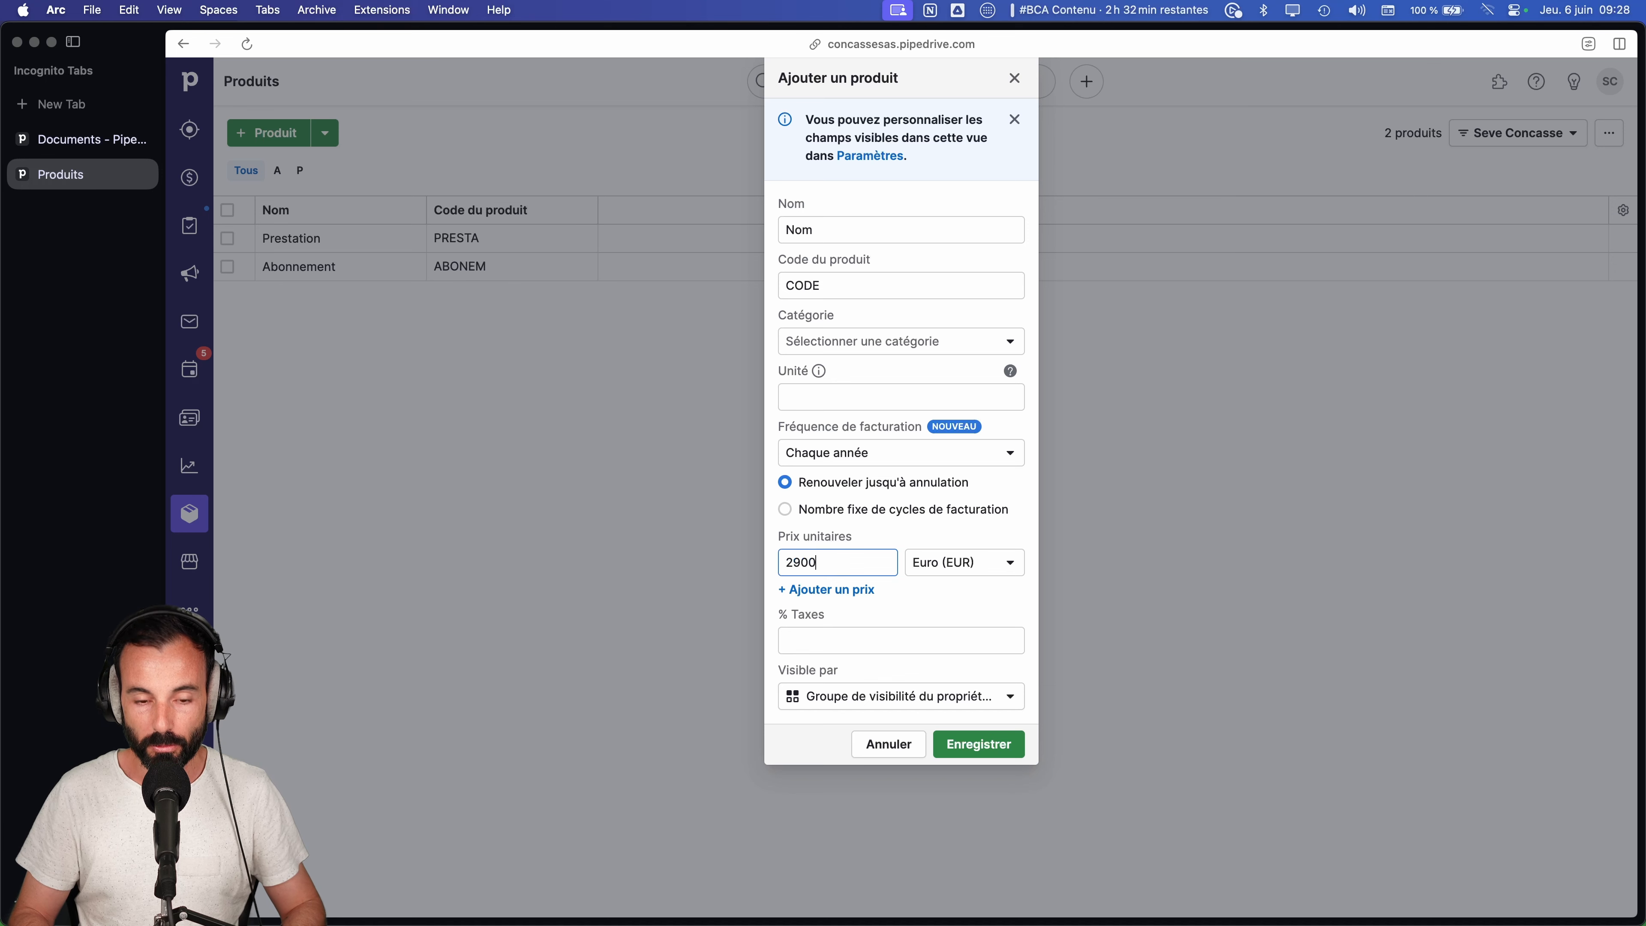
- Try a fixed number of 3 billing cycles for the product and return to Renouveler jusqu'à annulation
click(866, 511)
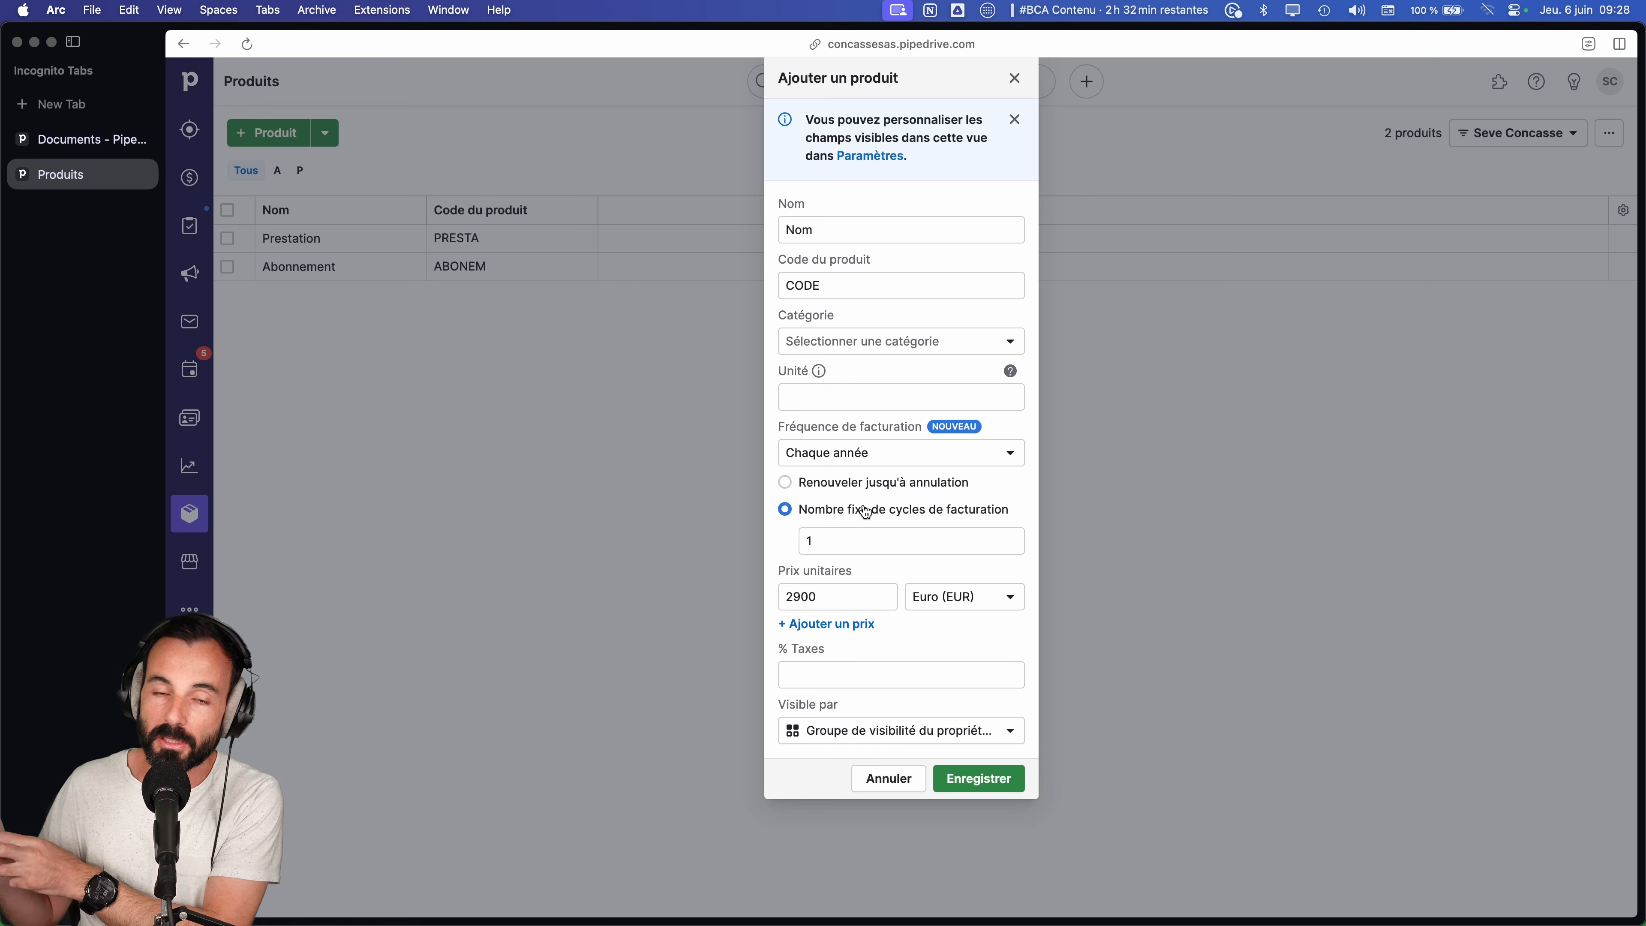
click(869, 486)
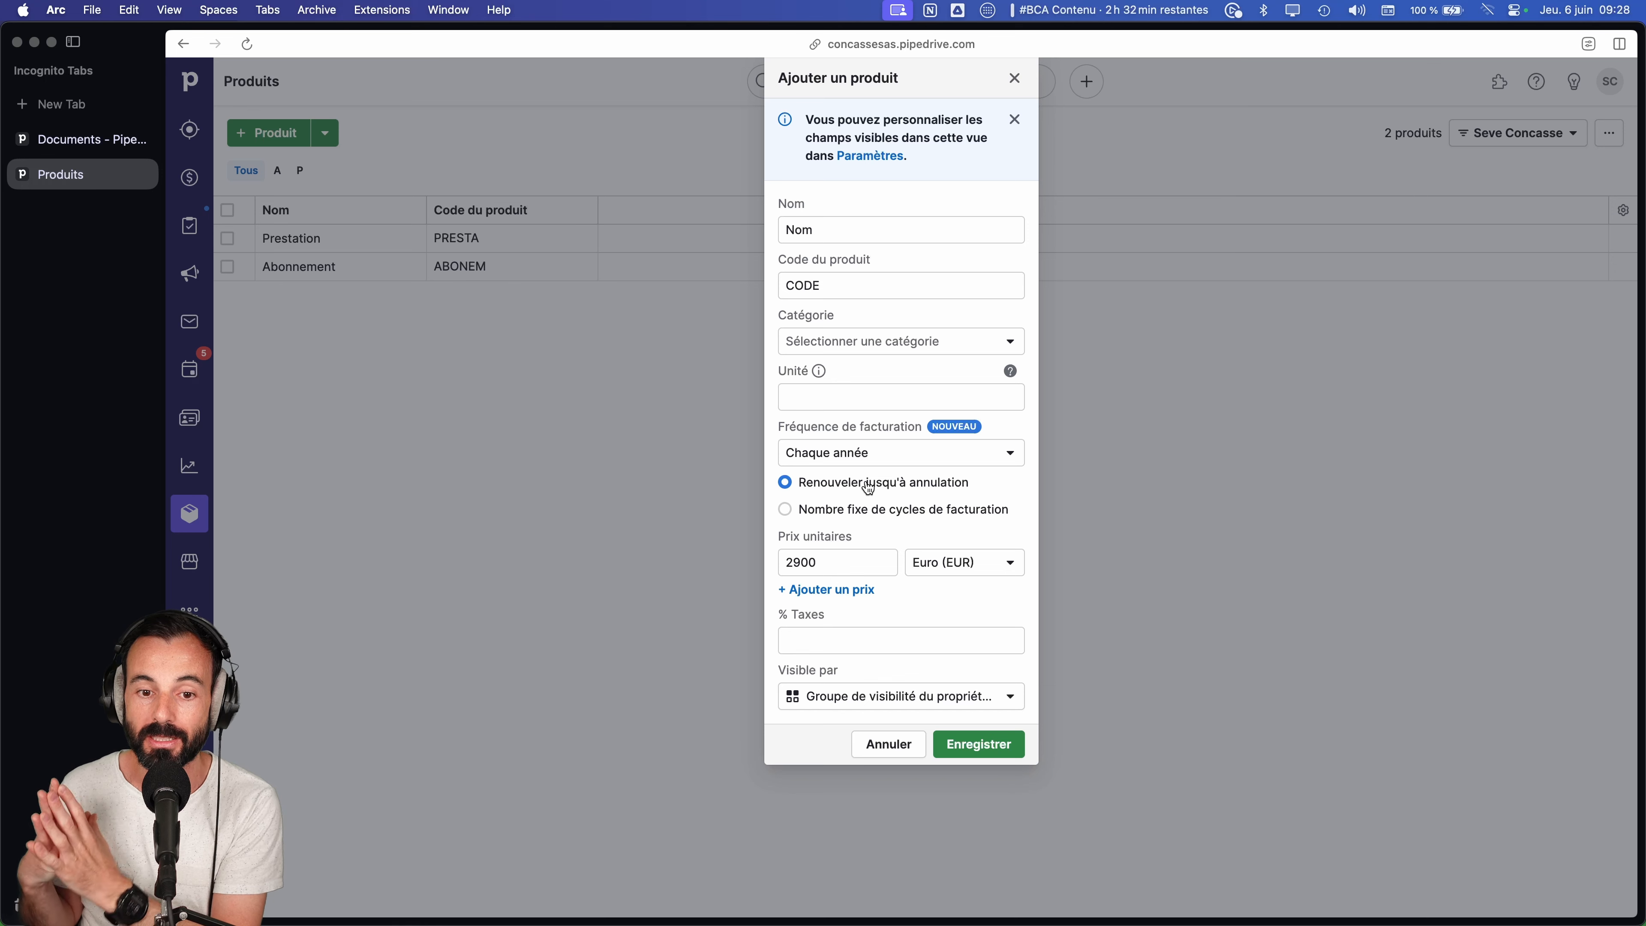
click(838, 509)
click(864, 538)
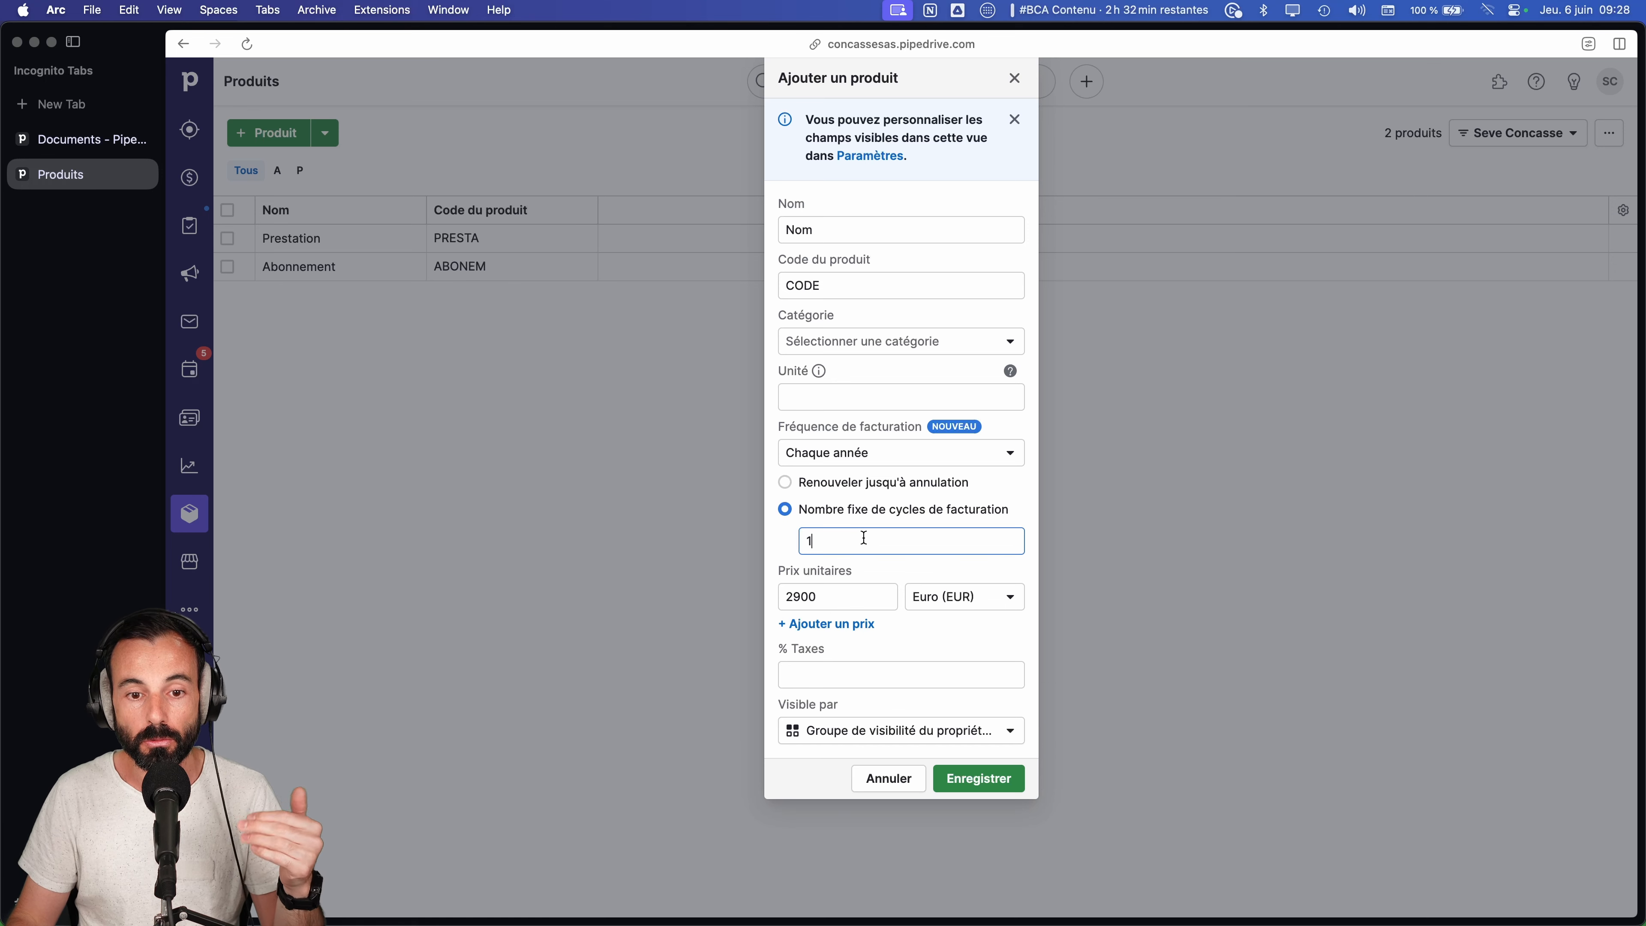
key(BackSpace)
text(3)
click(816, 495)
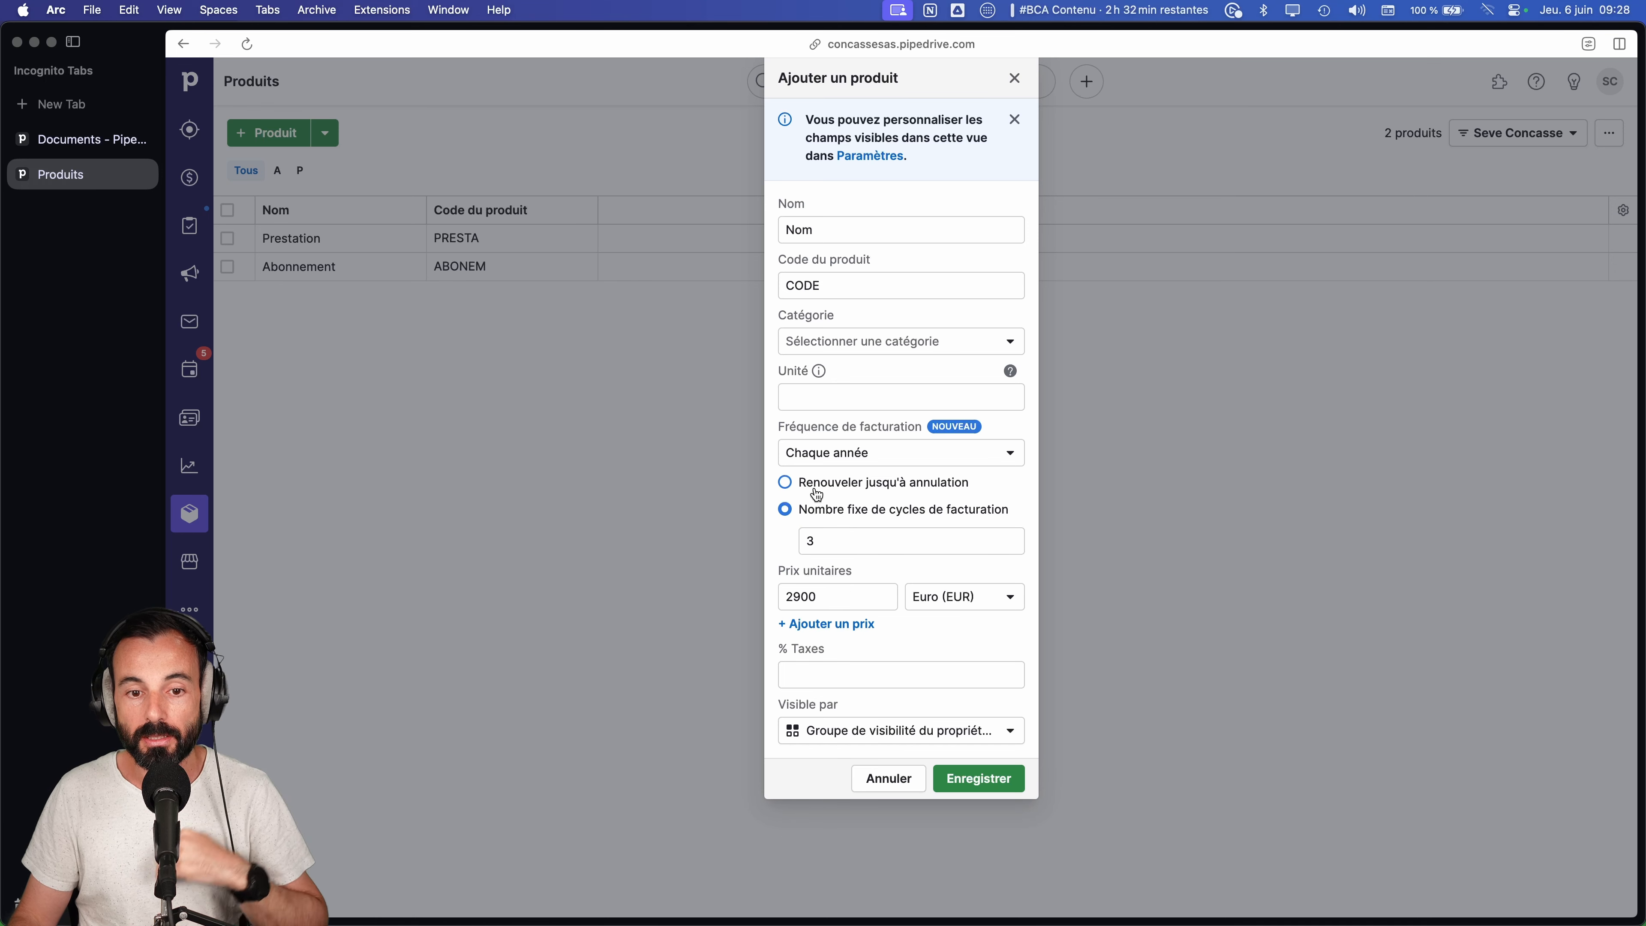
click(818, 485)
- Set the product's tax rate to 20 % and save the new product
click(855, 652)
text(20)
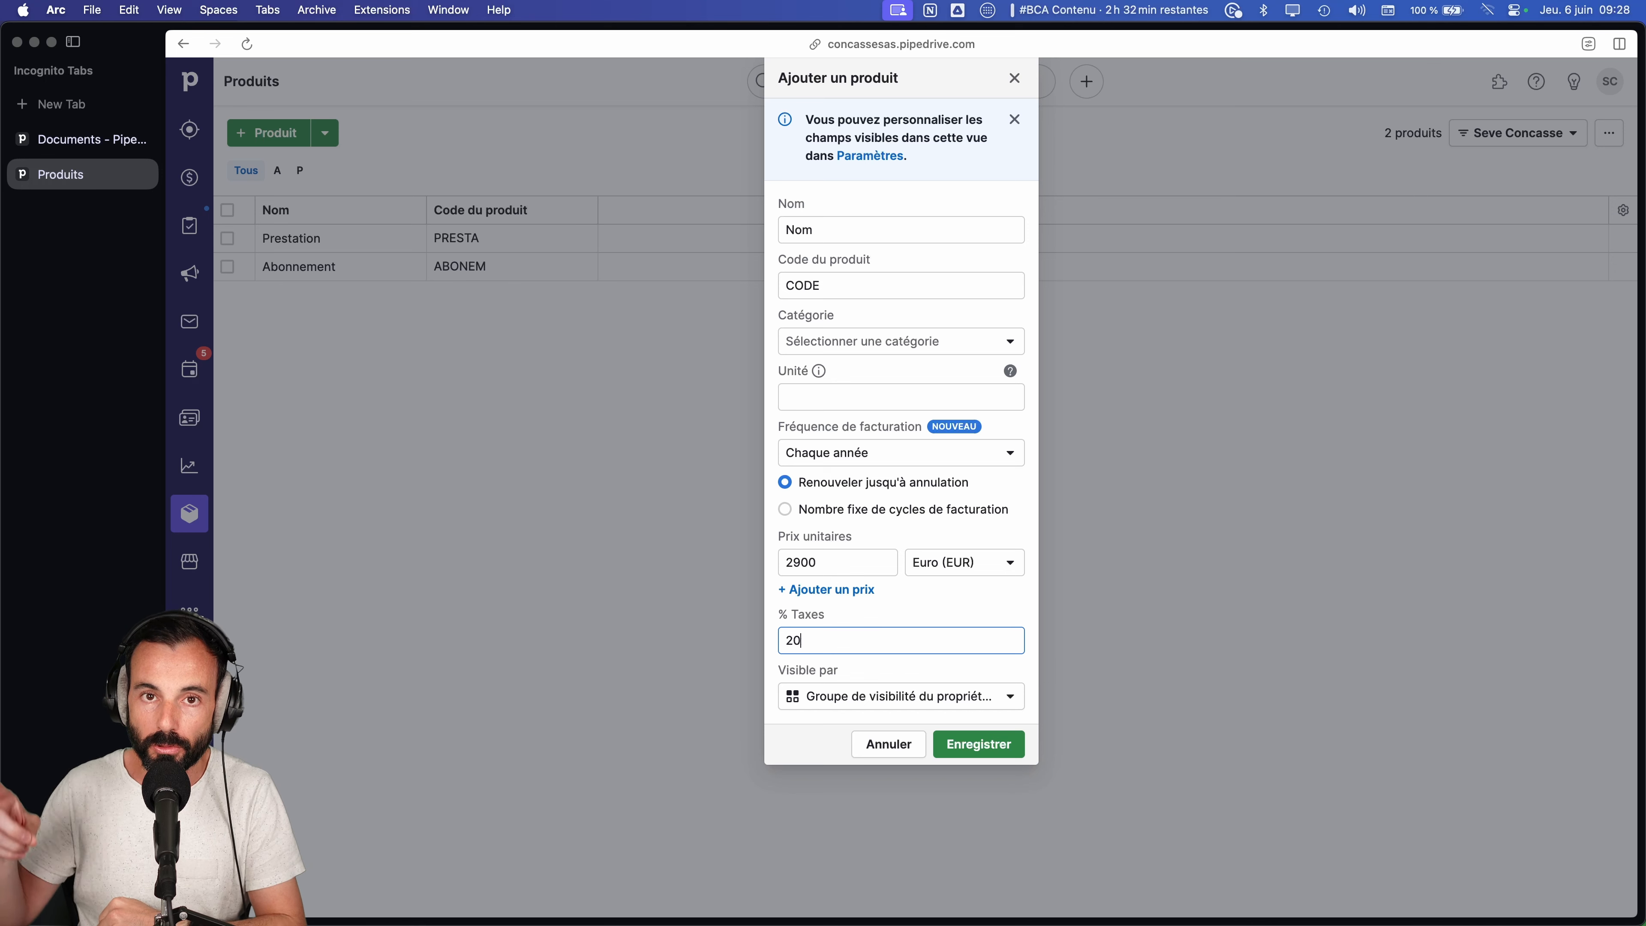
click(979, 744)
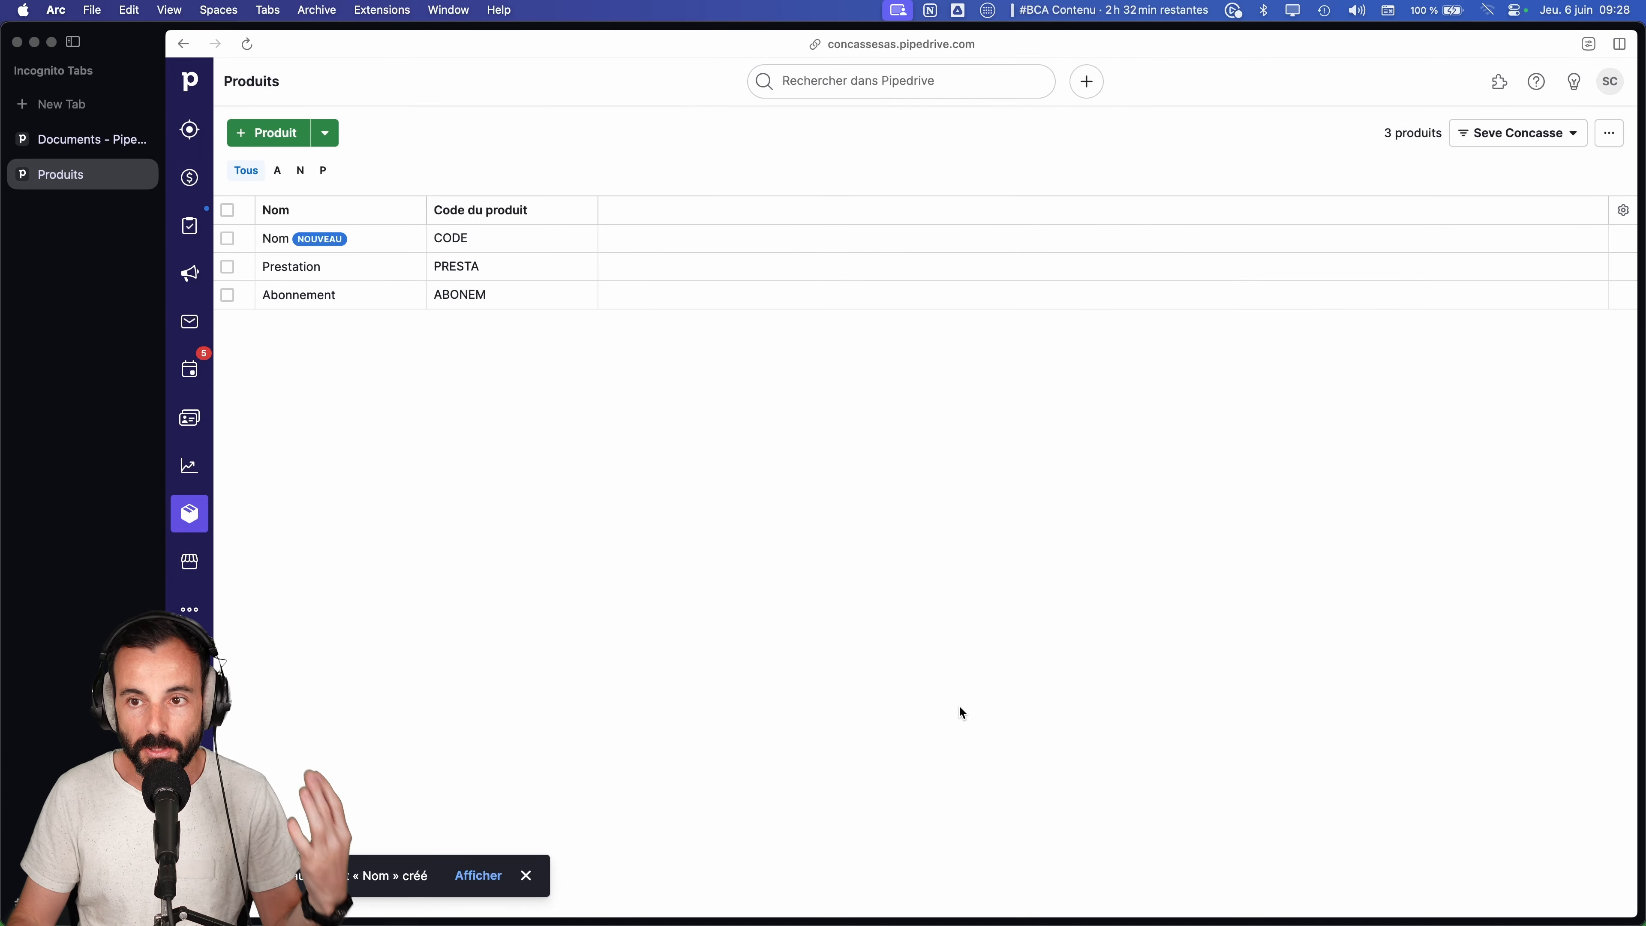
- Return to the list of deals
click(185, 185)
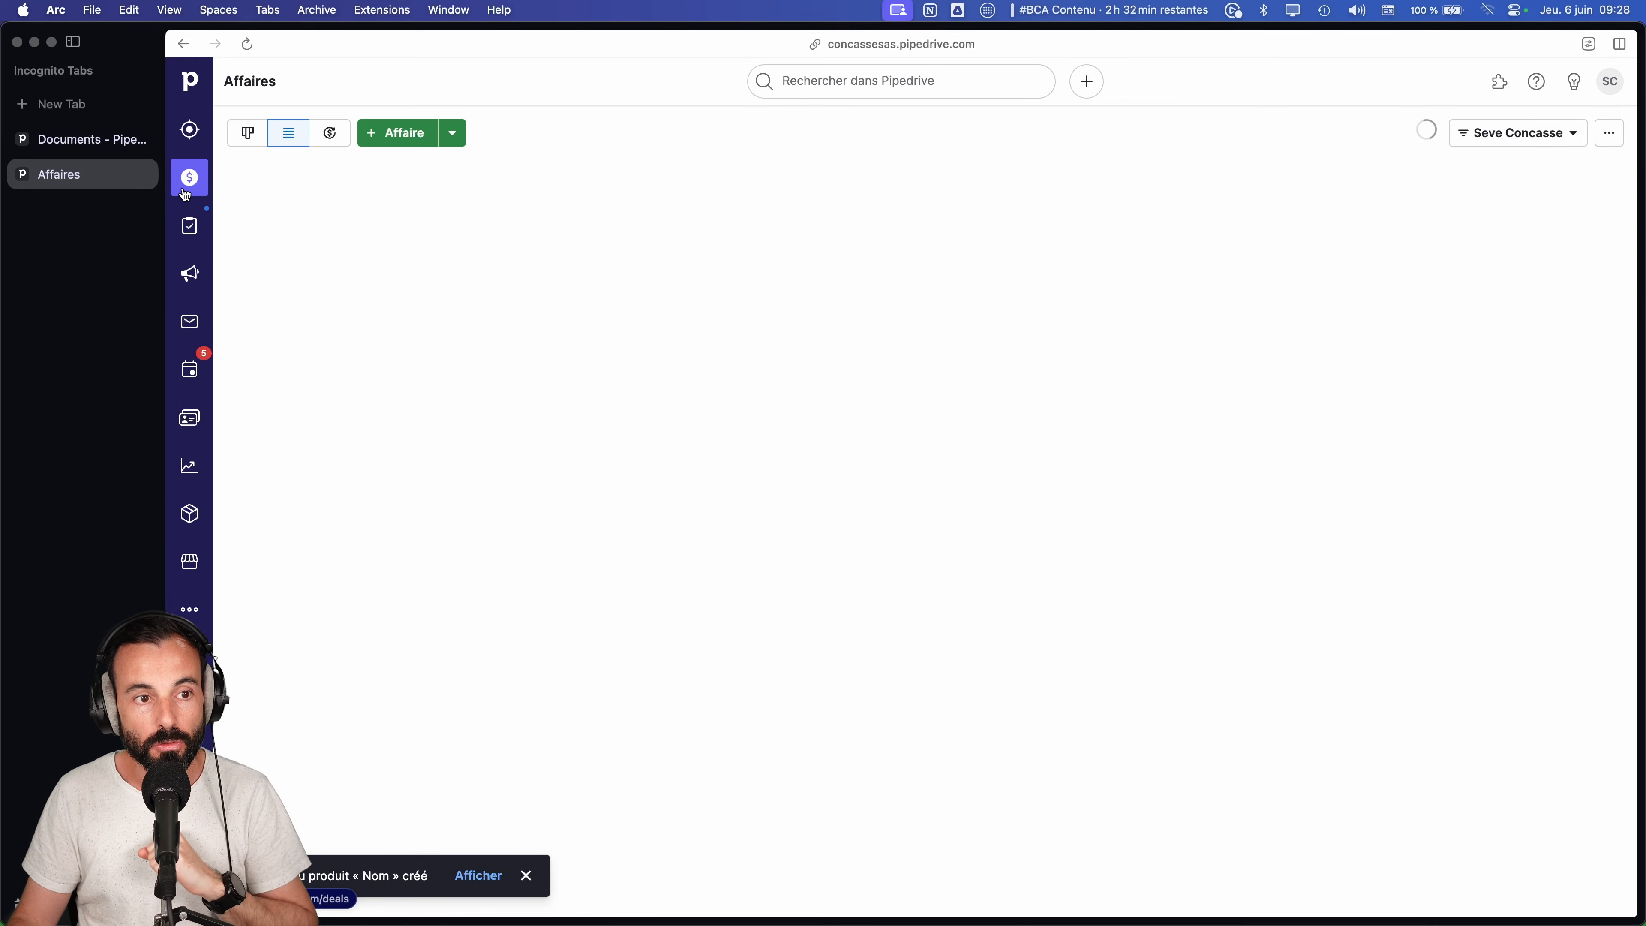